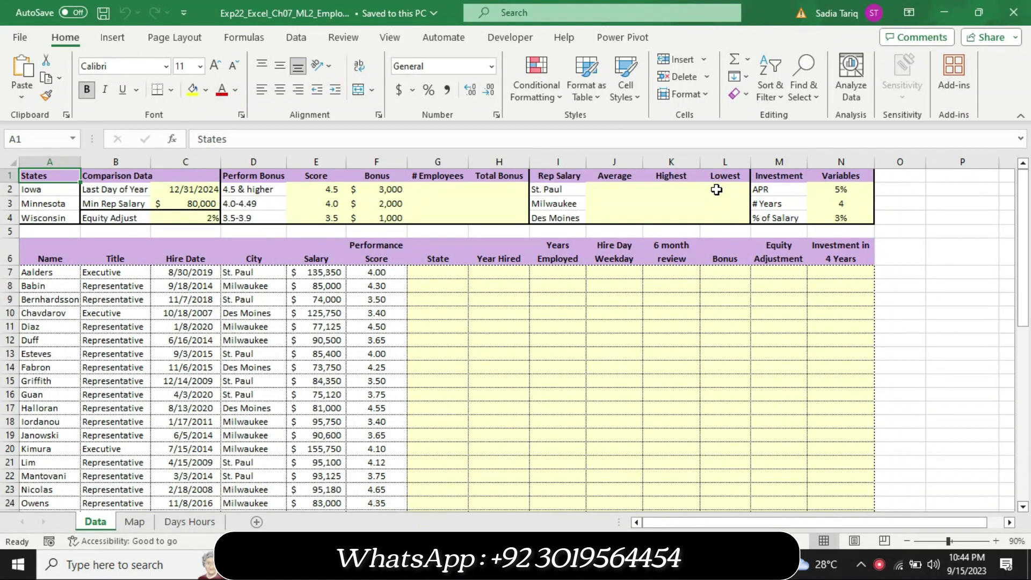
- Highlight the Word title Exp22_Excel_Ch07_ML2_Employees in yellow, then return to the Excel workbook
key(alt+Tab)
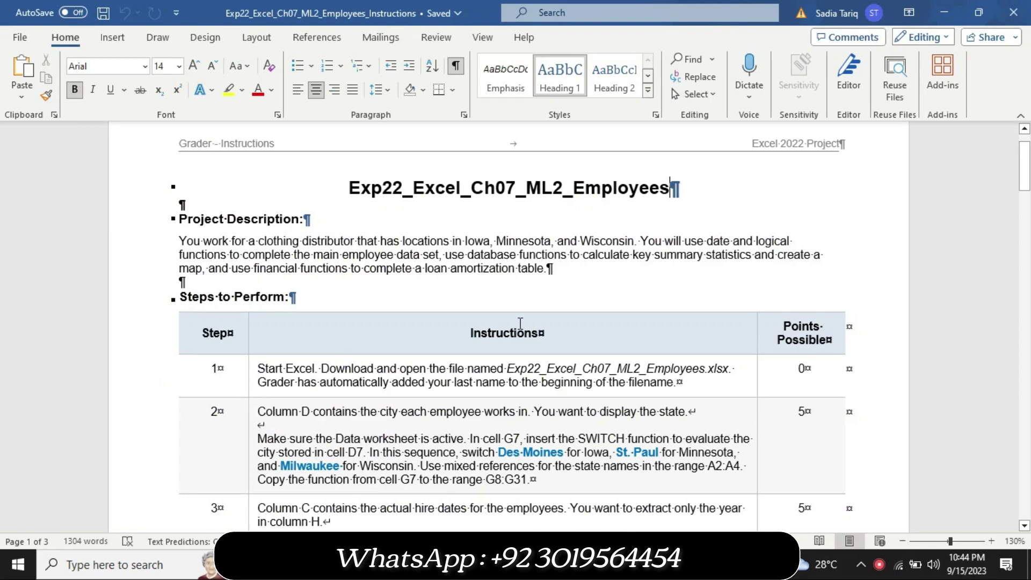
drag(349, 188, 727, 193)
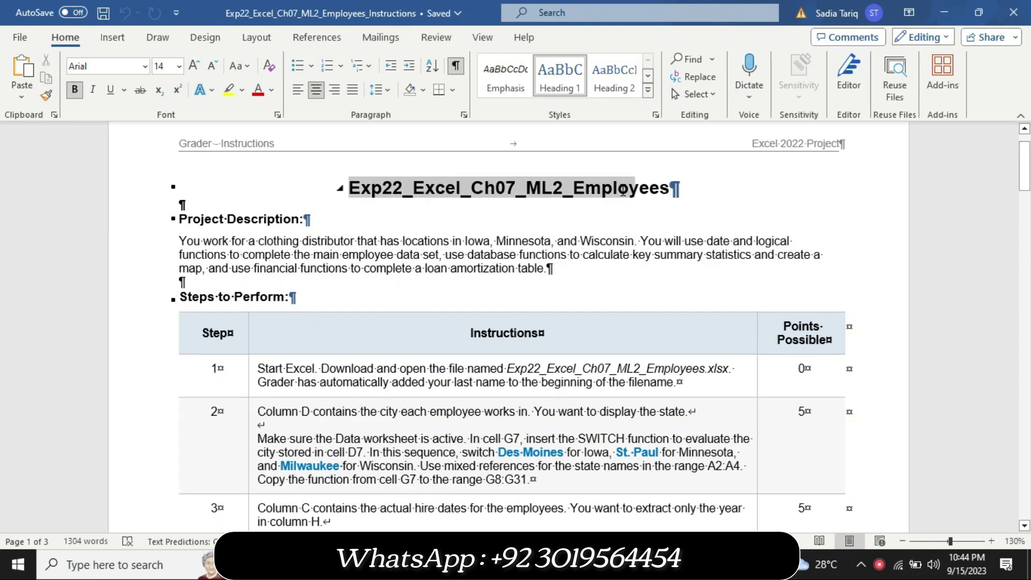
click(601, 167)
click(414, 190)
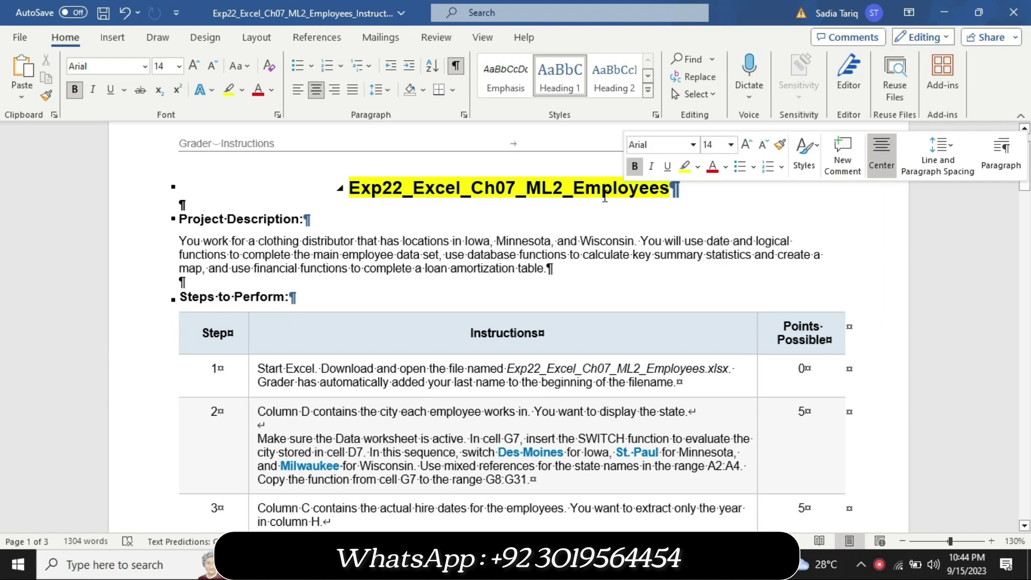
key(alt+Tab)
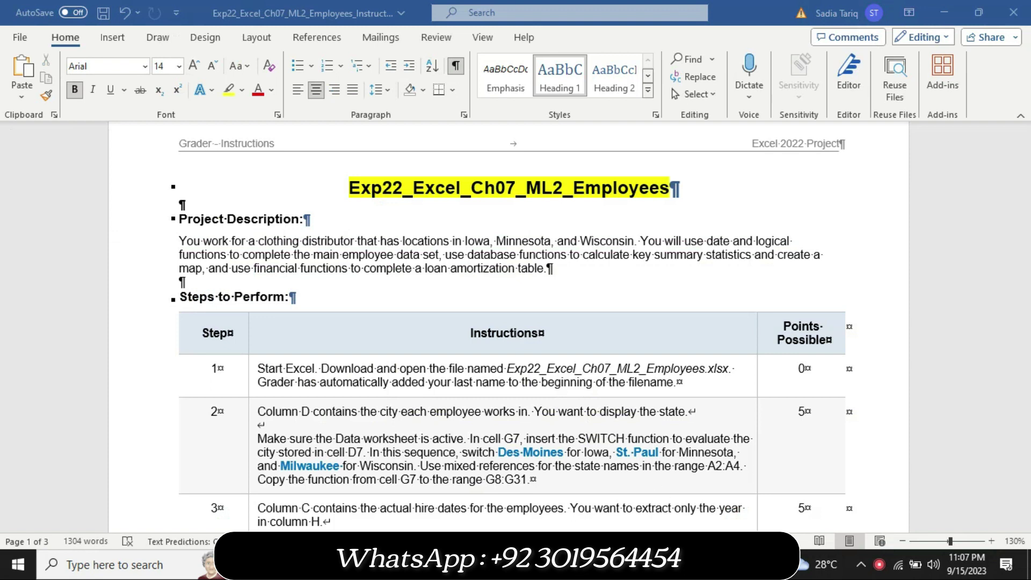
key(alt+Tab)
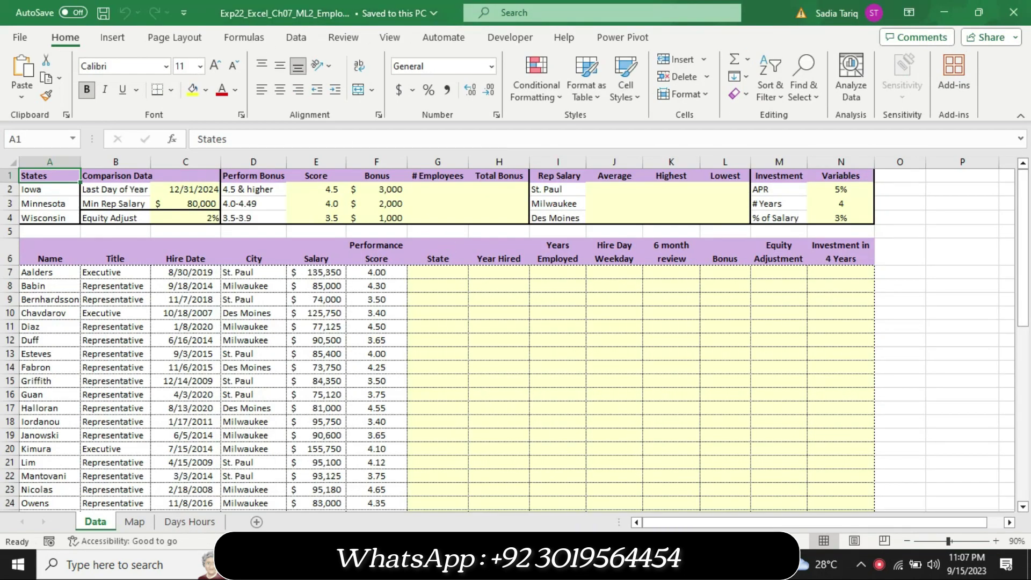
- Bring Word back up and highlight the Project Description heading and paragraph in yellow
click(681, 564)
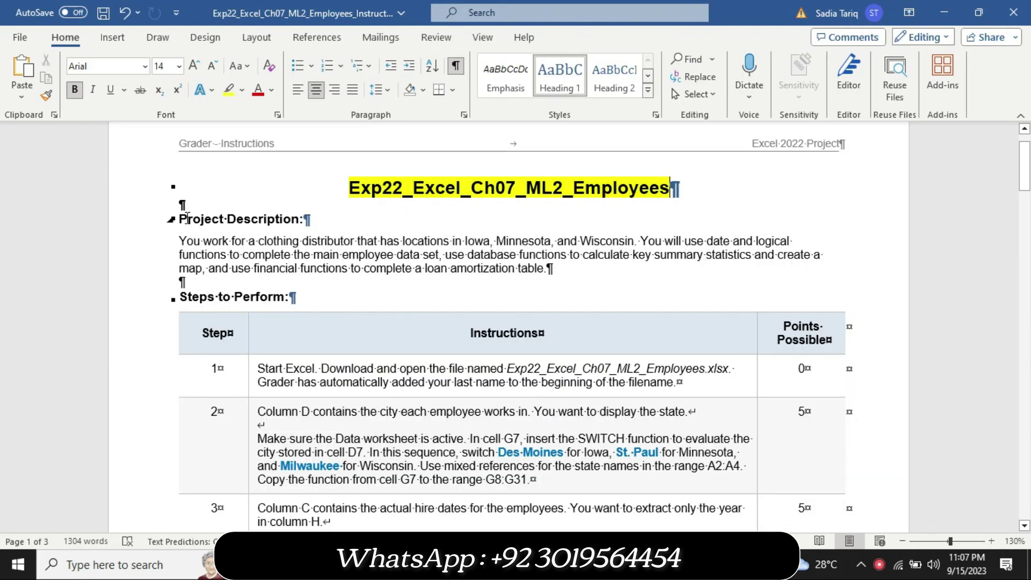
drag(179, 219, 573, 271)
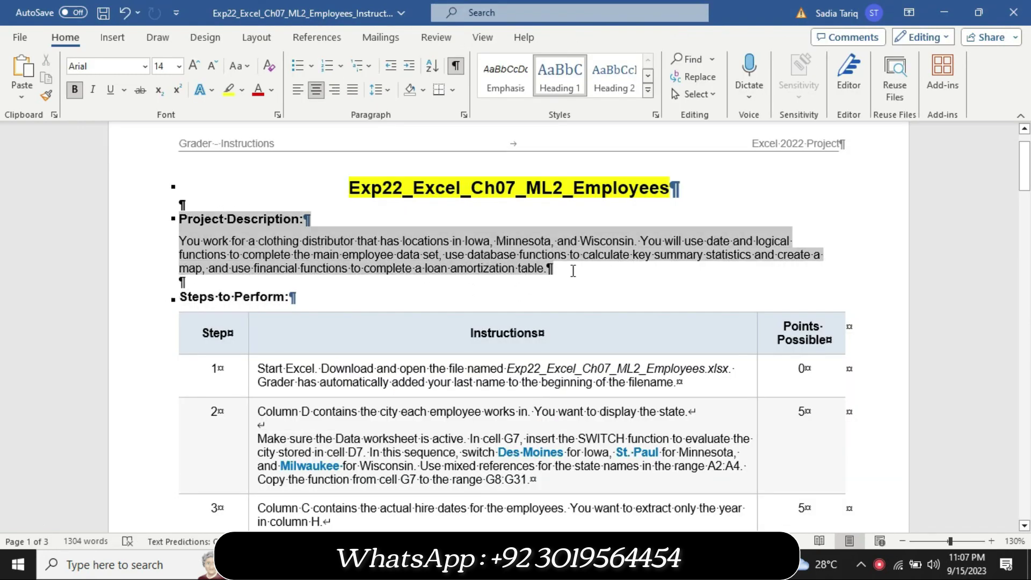
click(633, 243)
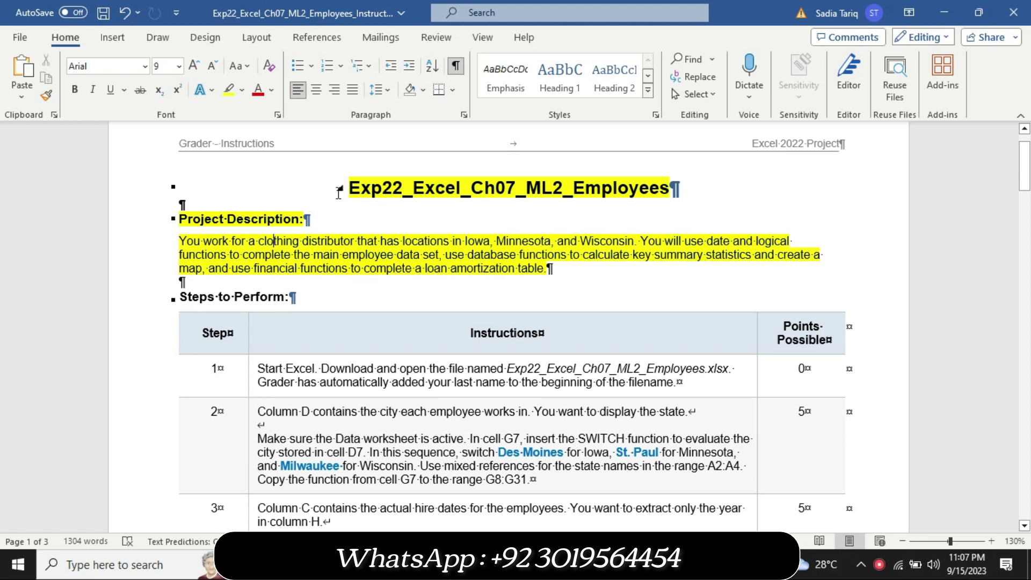
- Set the title and Project Description highlighting to No Color
drag(348, 185, 556, 276)
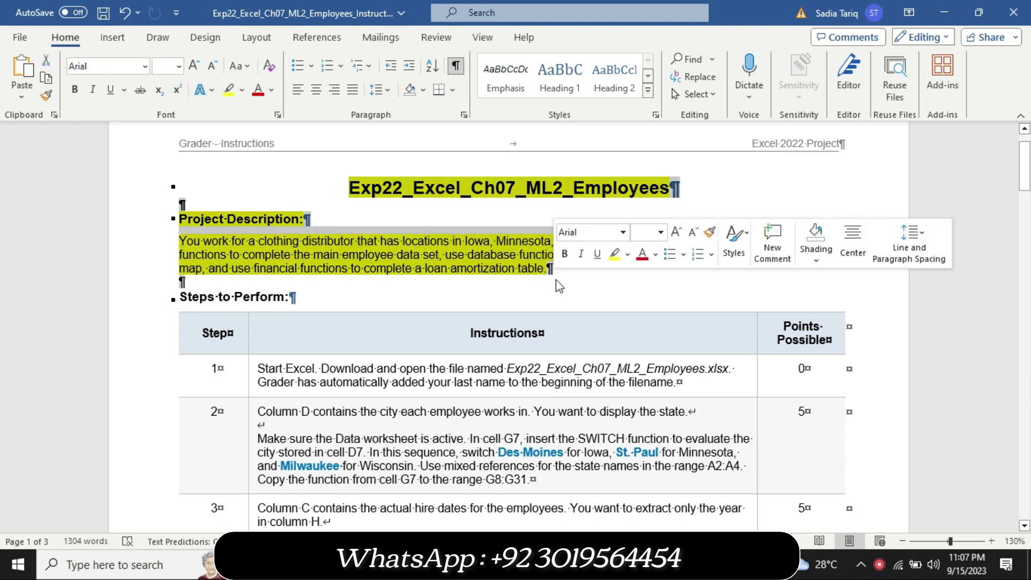
click(628, 255)
click(651, 345)
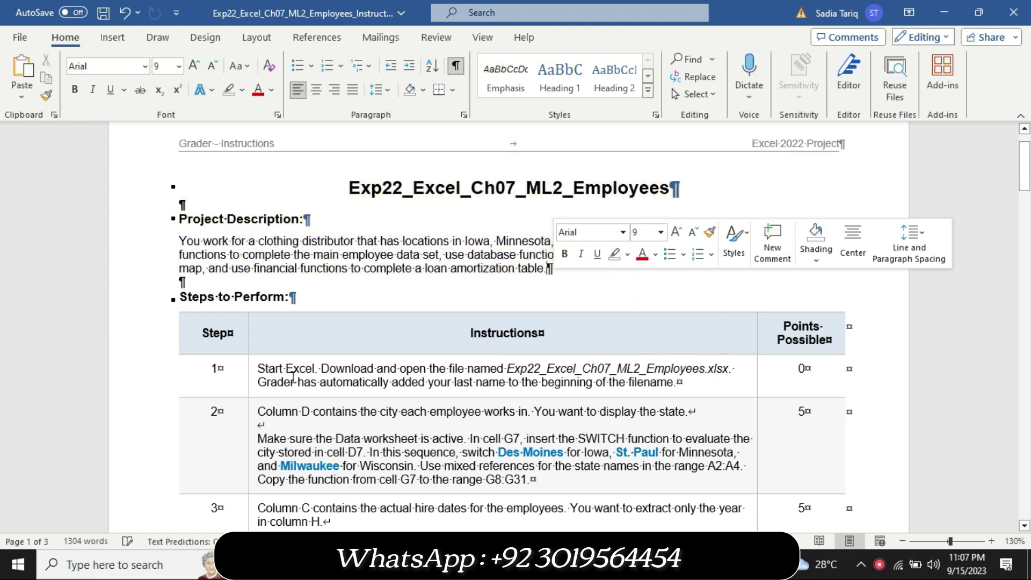
click(248, 385)
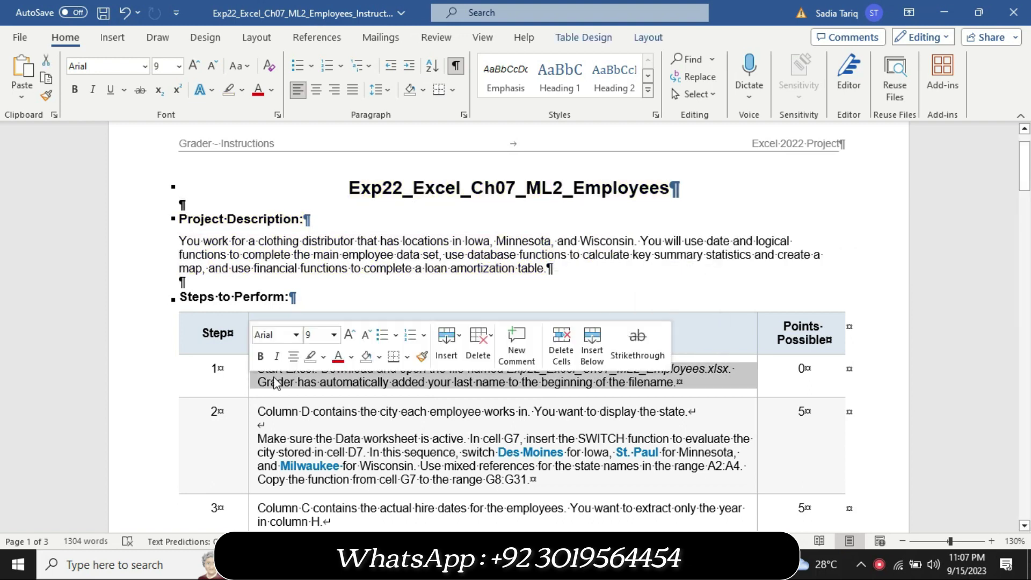
click(325, 359)
click(316, 376)
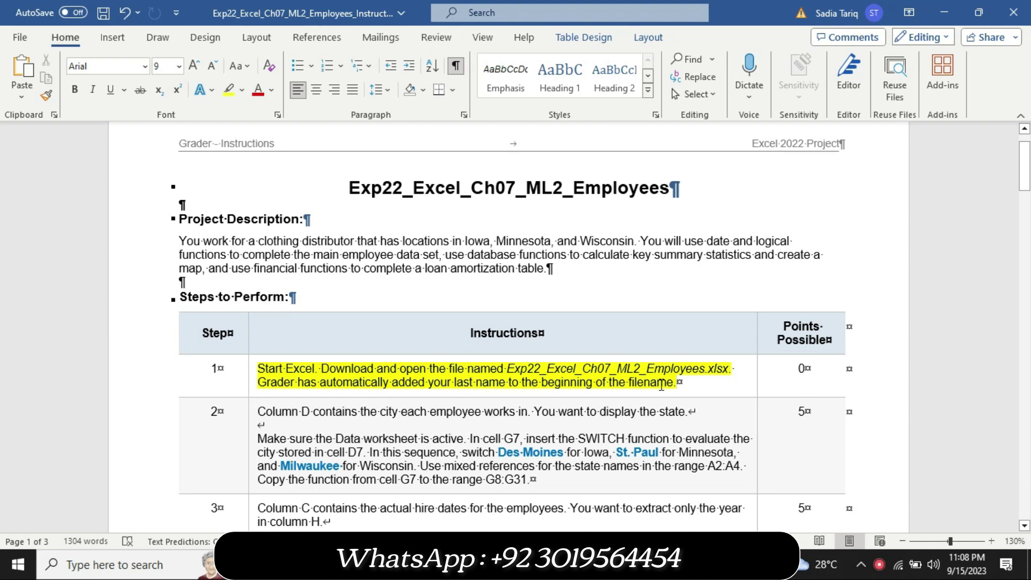
click(251, 393)
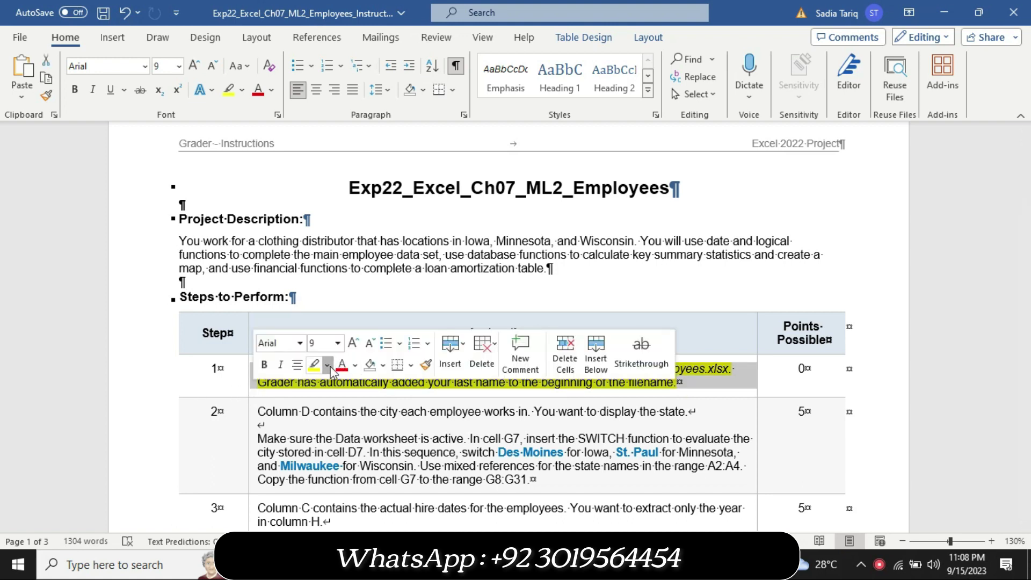
click(327, 365)
click(340, 456)
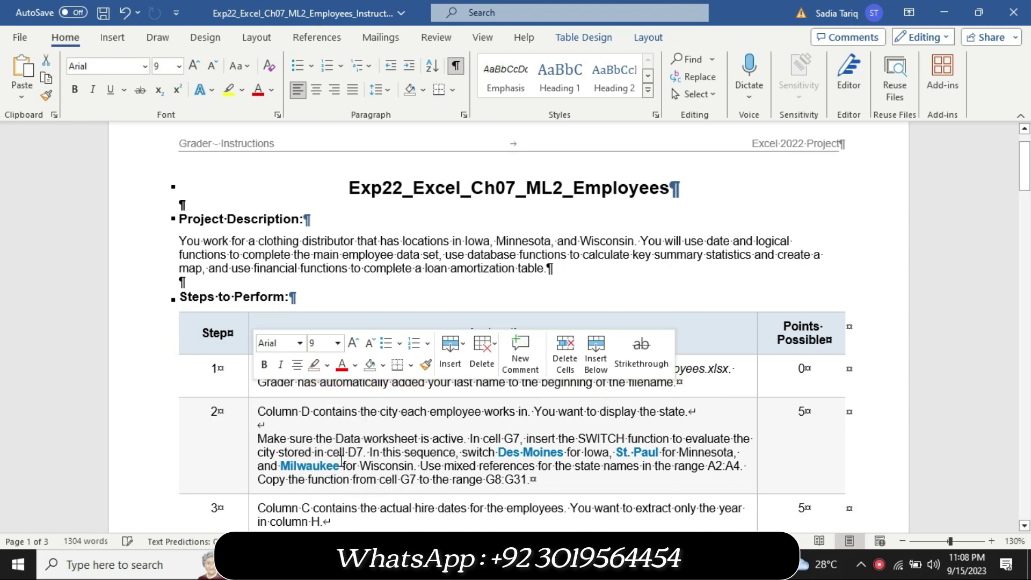
- Set step 2's instructions to 12 pt and highlight them in yellow
click(251, 471)
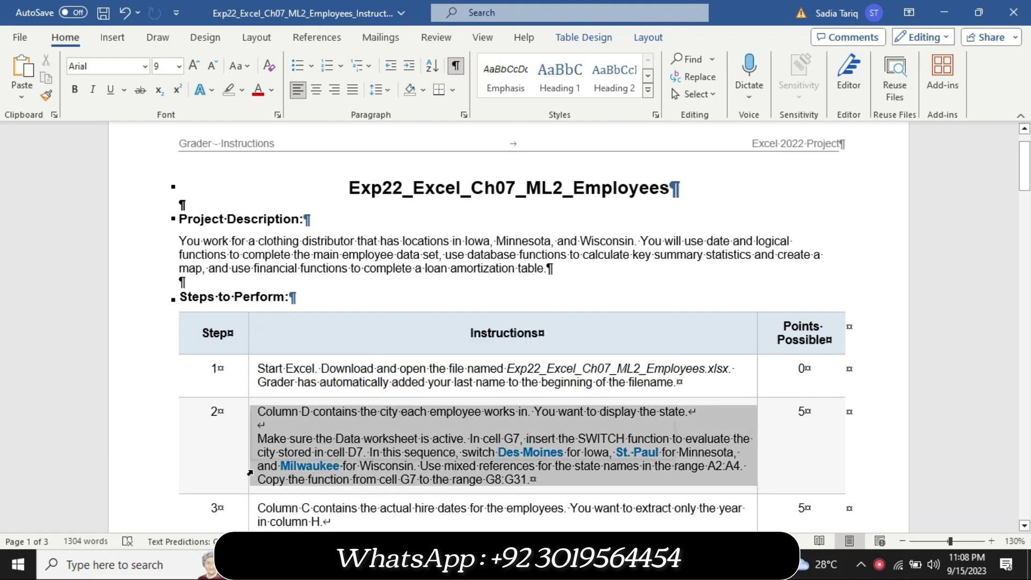
click(336, 423)
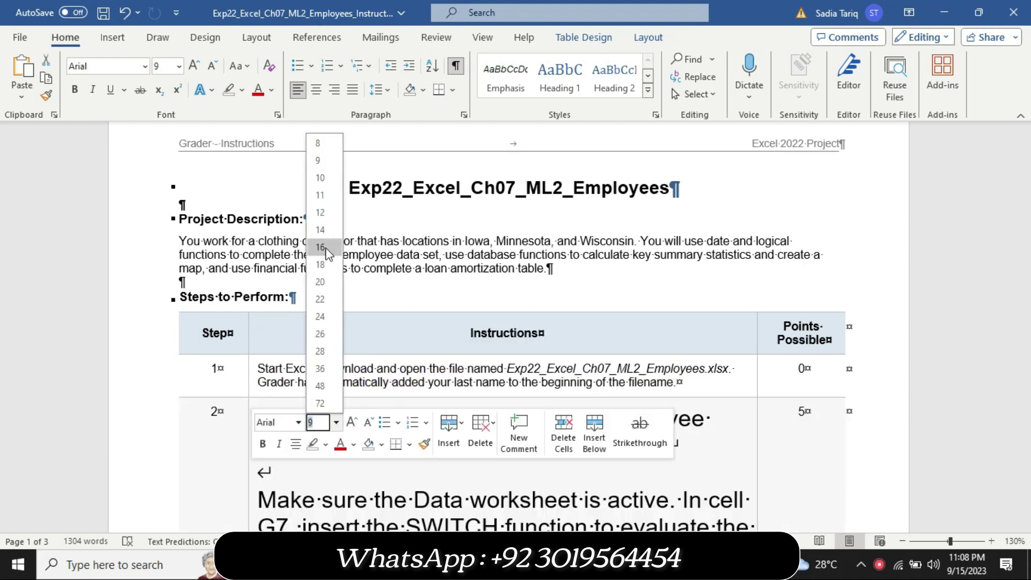
click(321, 213)
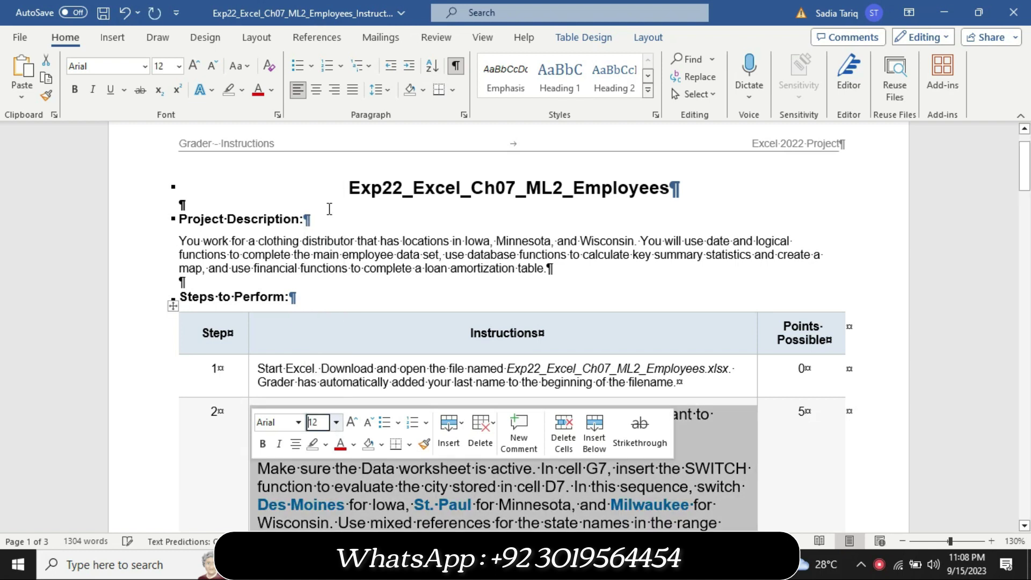
click(246, 91)
click(233, 112)
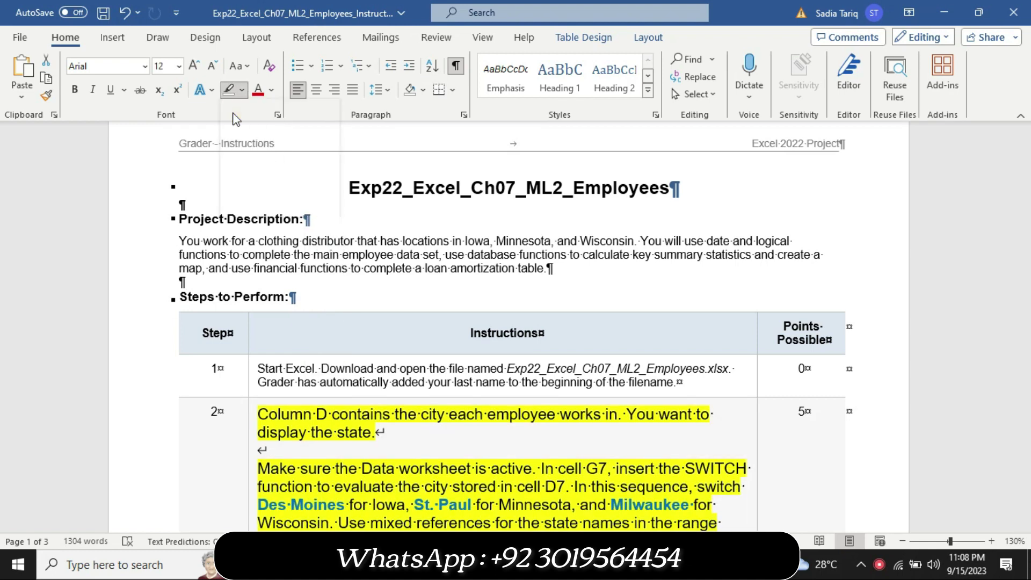
drag(1025, 188, 1025, 205)
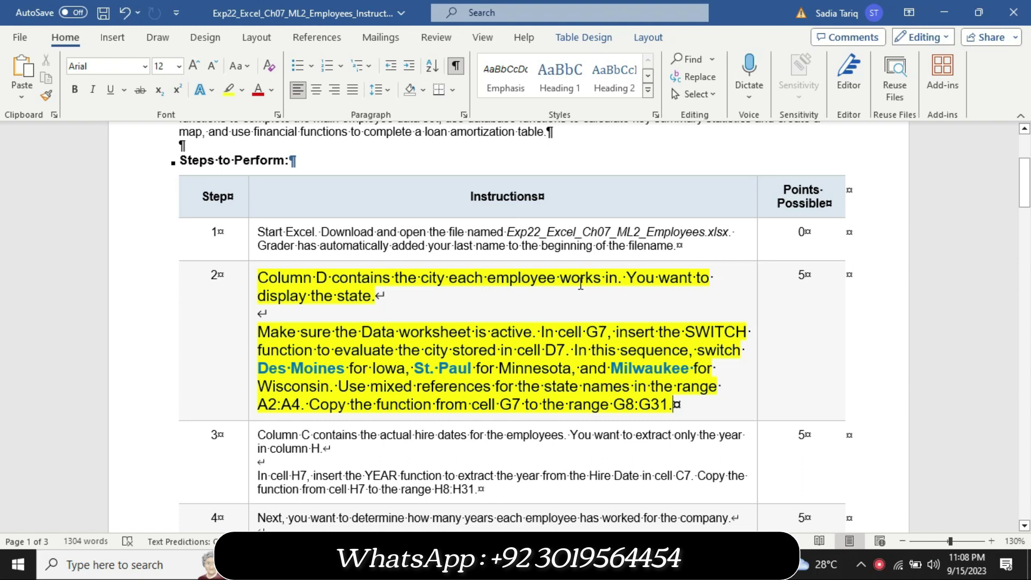
- Highlight the paragraph beginning 'Make sure the Data worksheet' in turquoise, then return to Excel
click(270, 333)
mouse_move(297, 328)
mouse_down()
mouse_move(486, 344)
mouse_move(677, 404)
mouse_up()
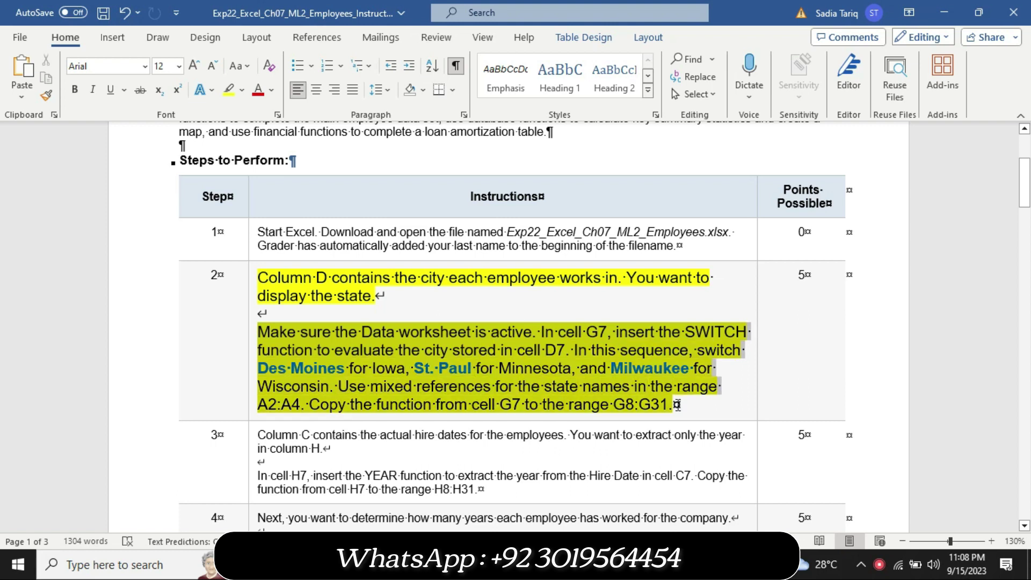
click(708, 380)
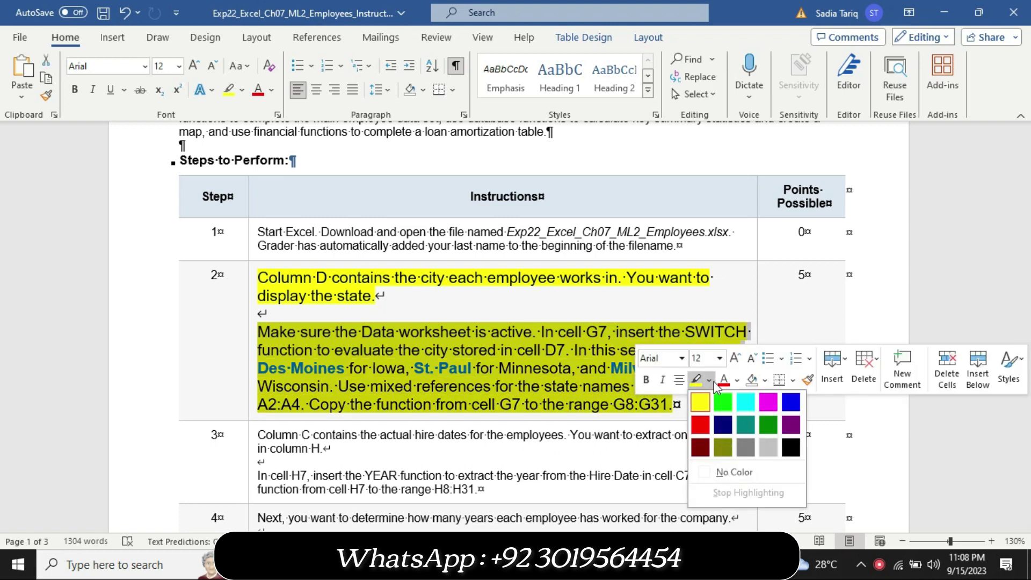
click(756, 409)
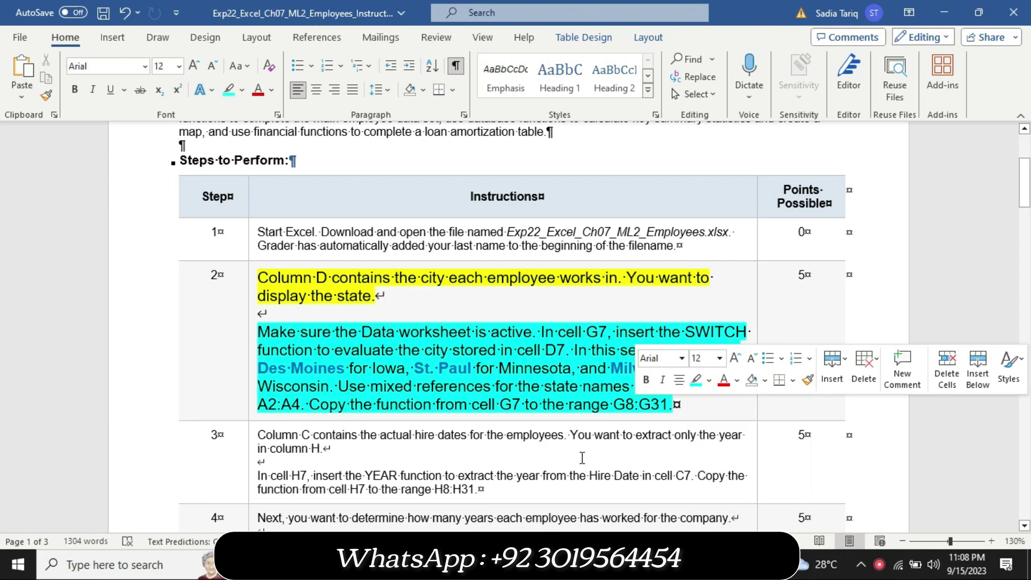
key(alt+Tab)
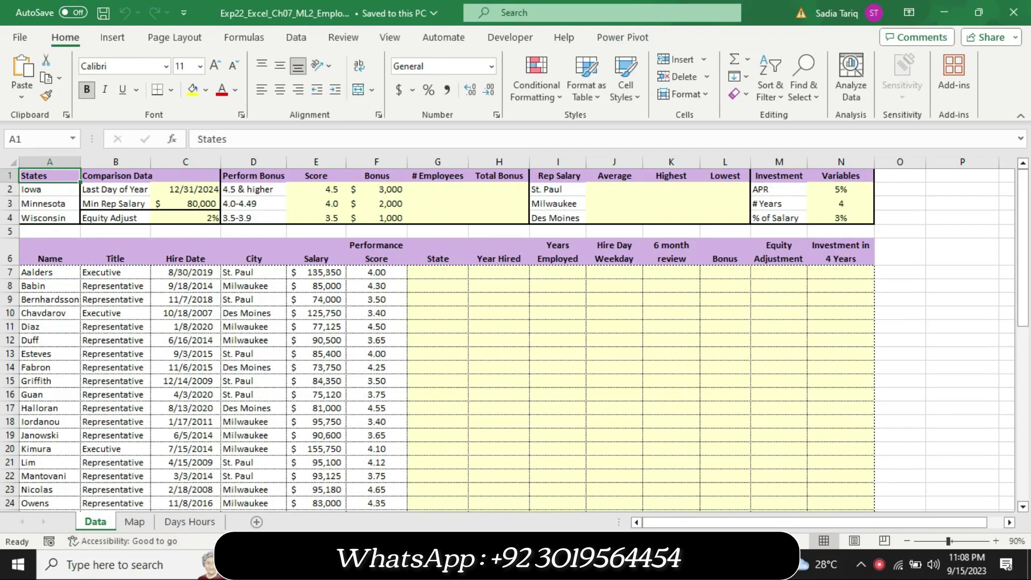
key(alt+Tab)
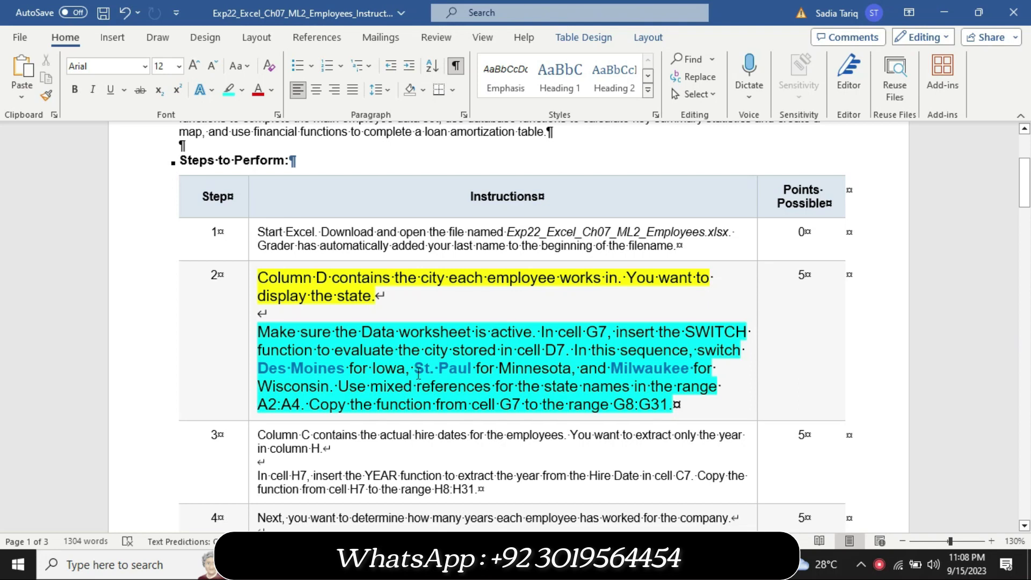
double_click(547, 333)
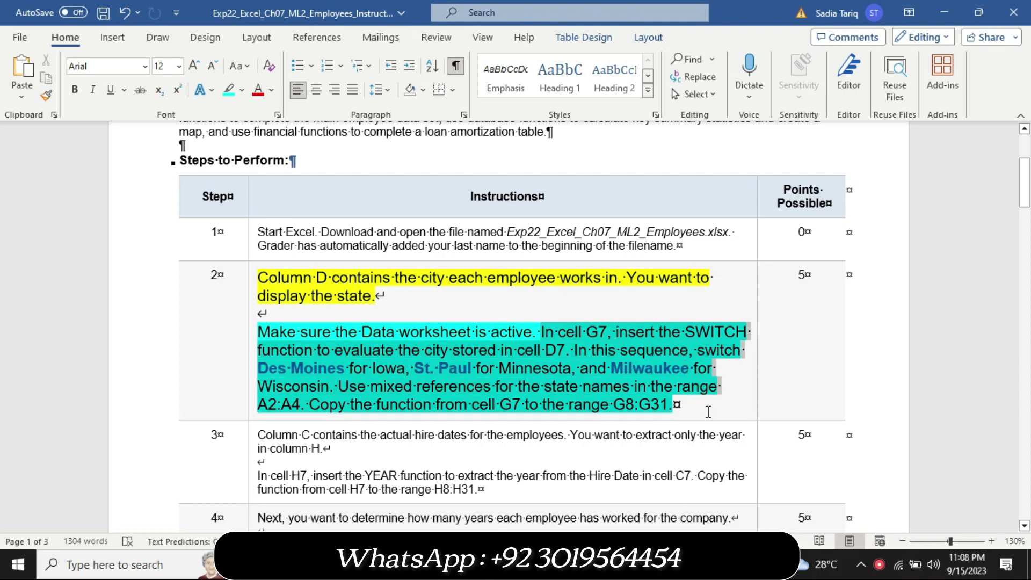
drag(582, 339, 560, 351)
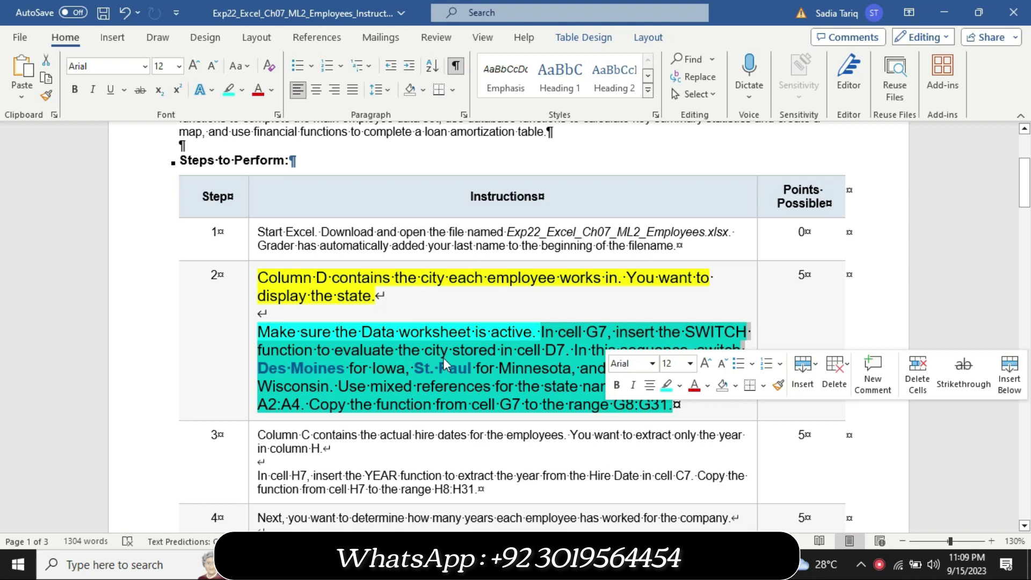
click(544, 358)
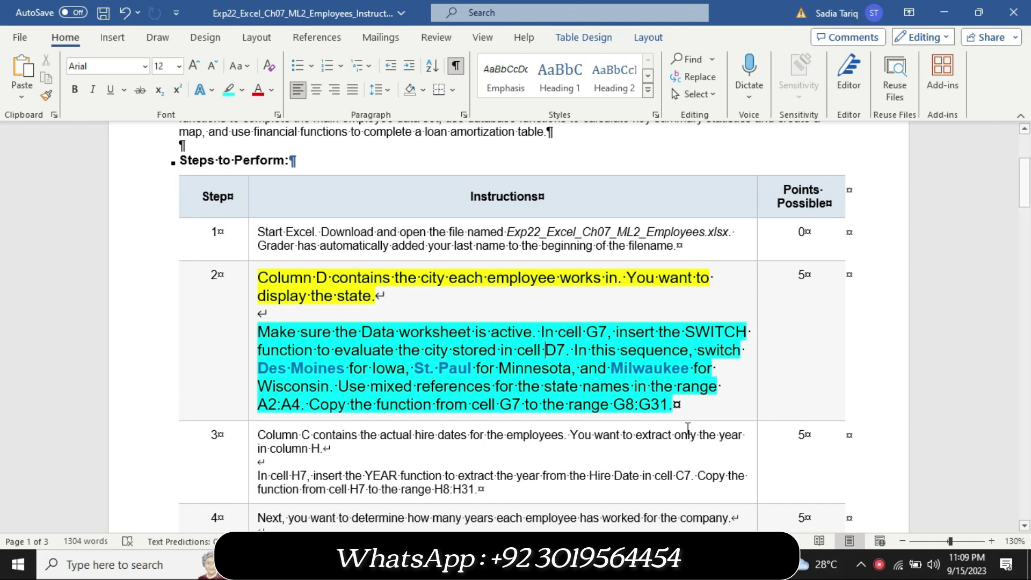
- In G7, begin the formula =SWITCH(D7,"Des Moines", and then check the Word instructions
key(alt+Tab)
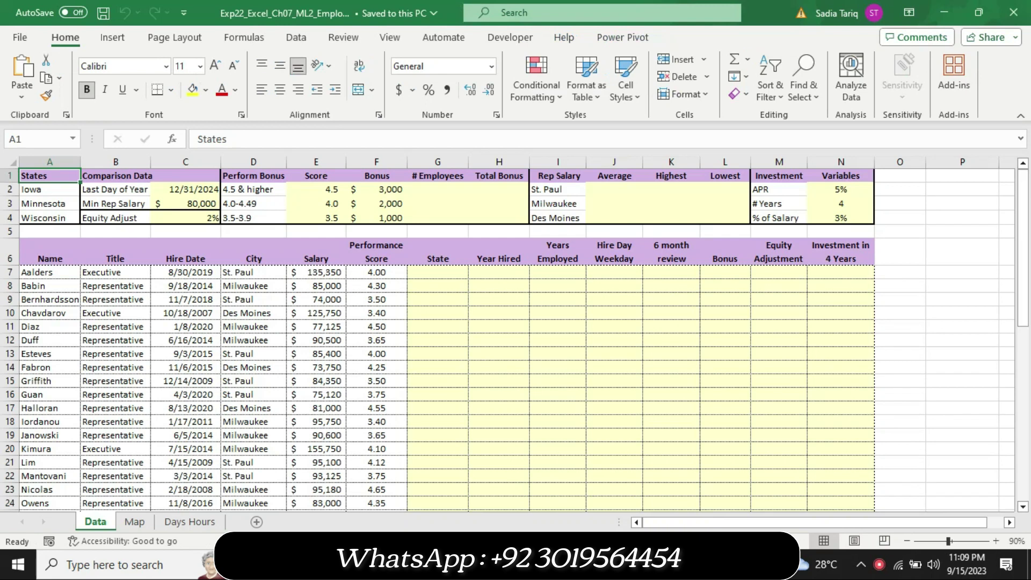
click(423, 273)
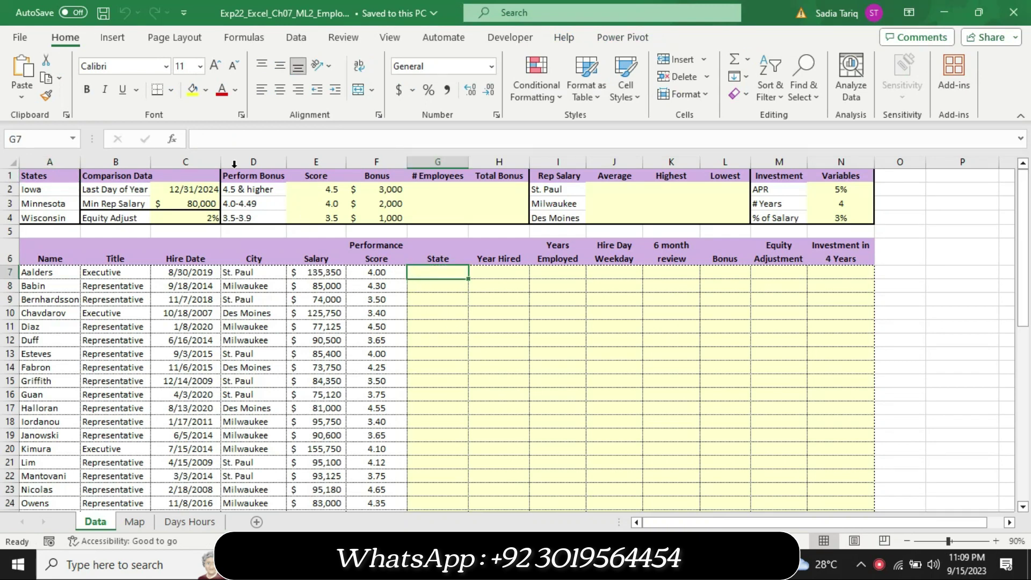
click(210, 140)
text(=)
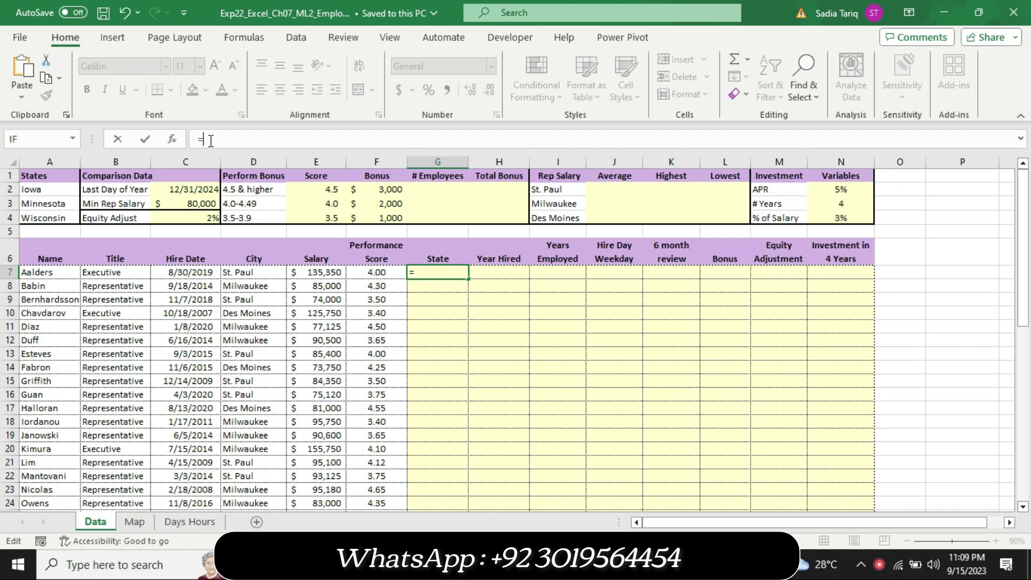
text(sw)
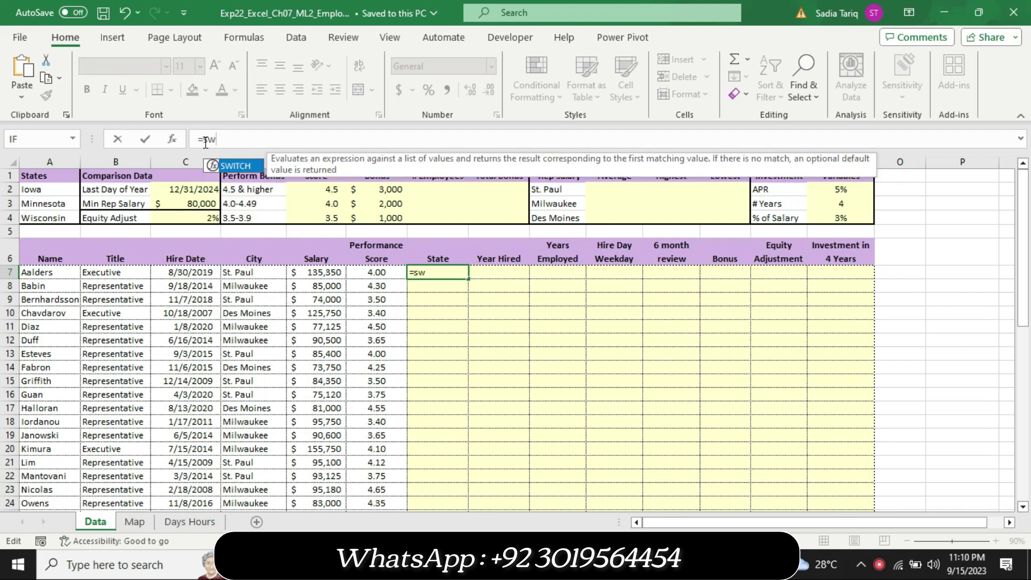
double_click(245, 166)
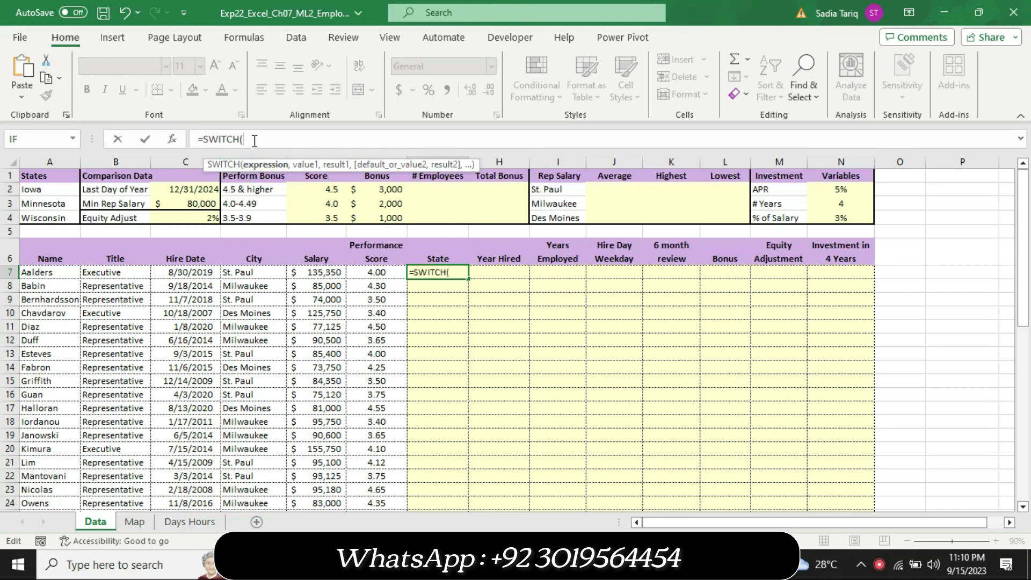
text(D)
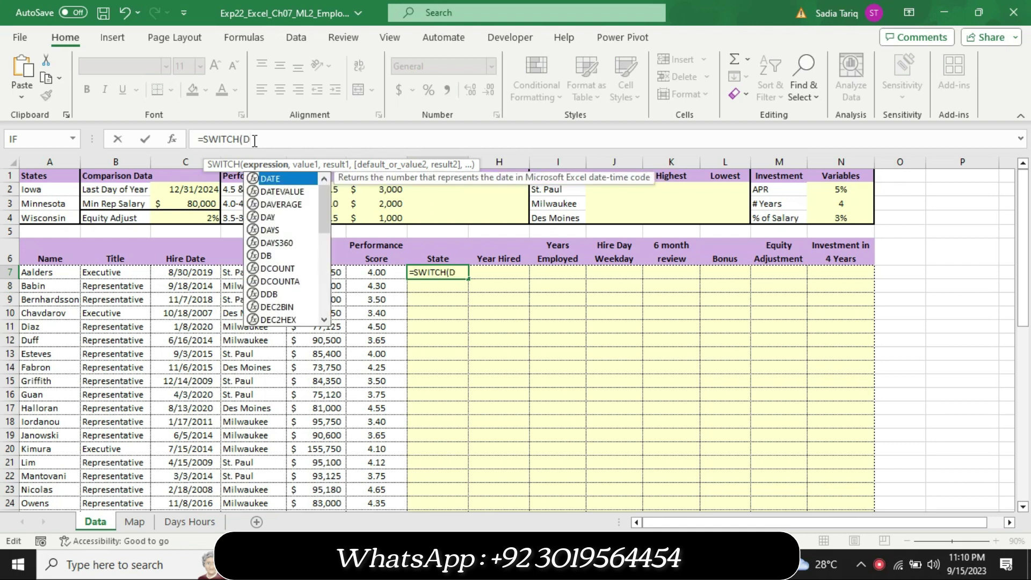
text(7)
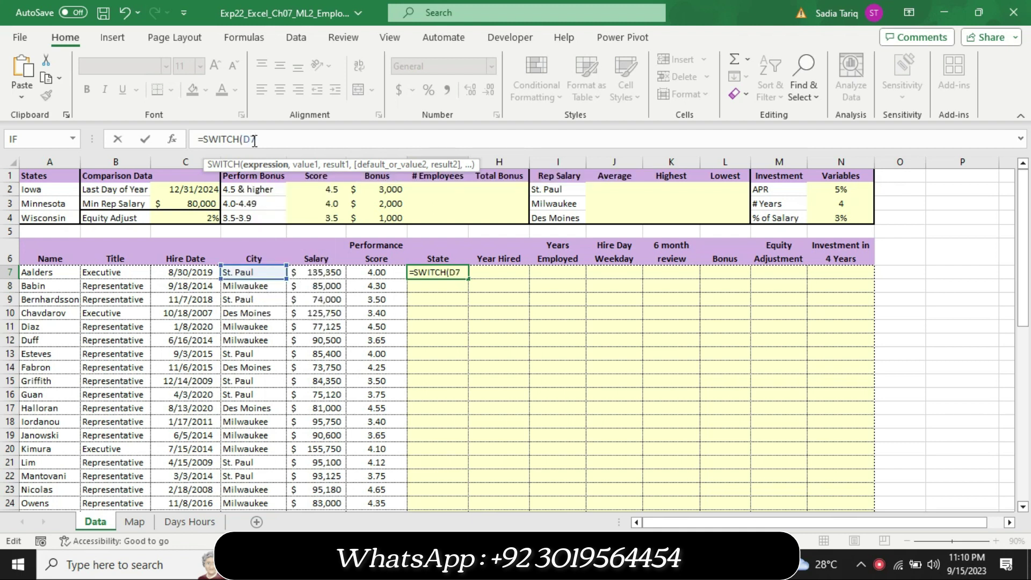
text(,)
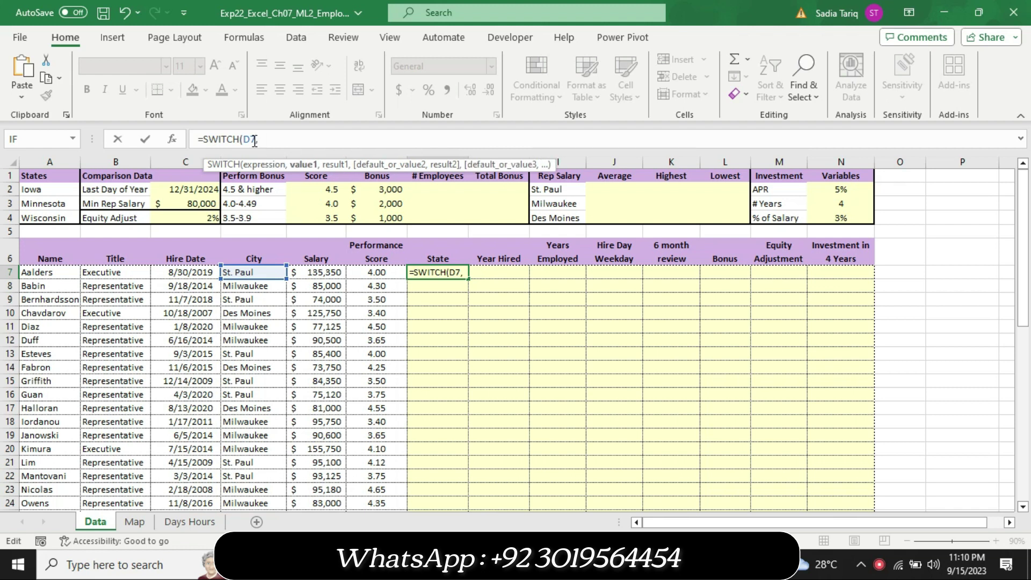
text(")
text(Des )
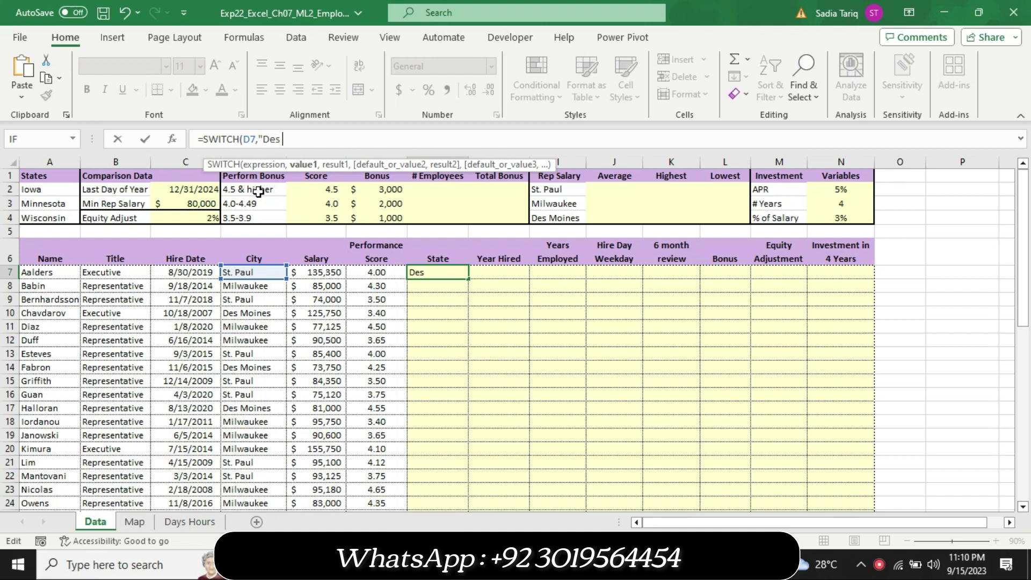
text(M)
text(oi)
text(nes)
text(",)
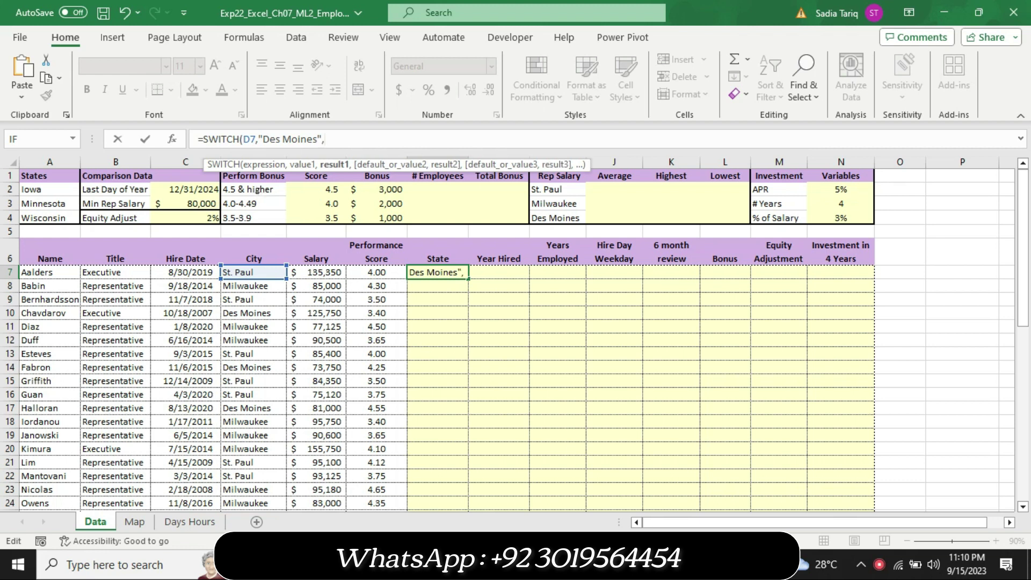
key(alt+Tab)
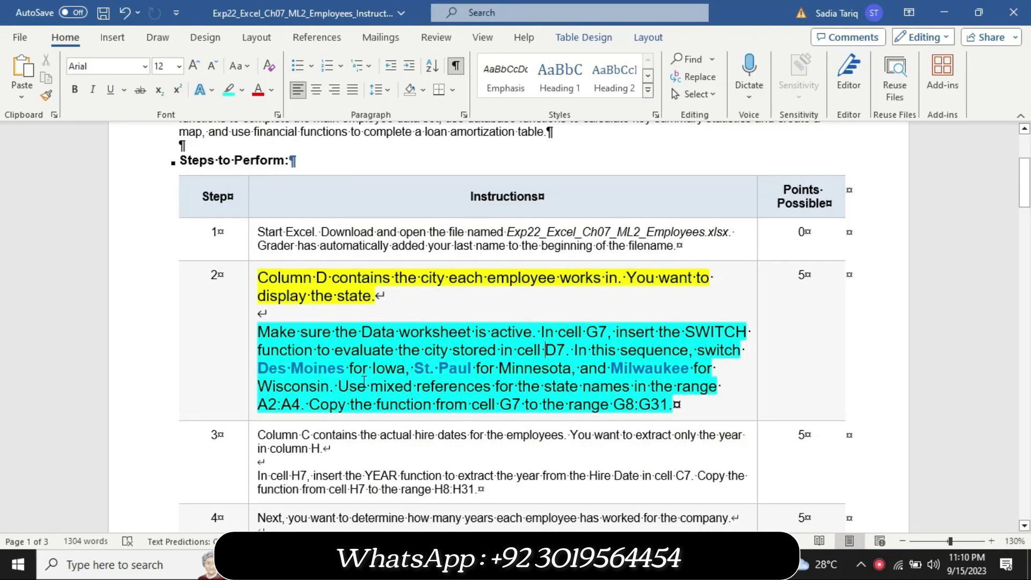
- Mark Des Moines and St. Paul in step 2's instructions, then return to Excel
drag(348, 369, 273, 368)
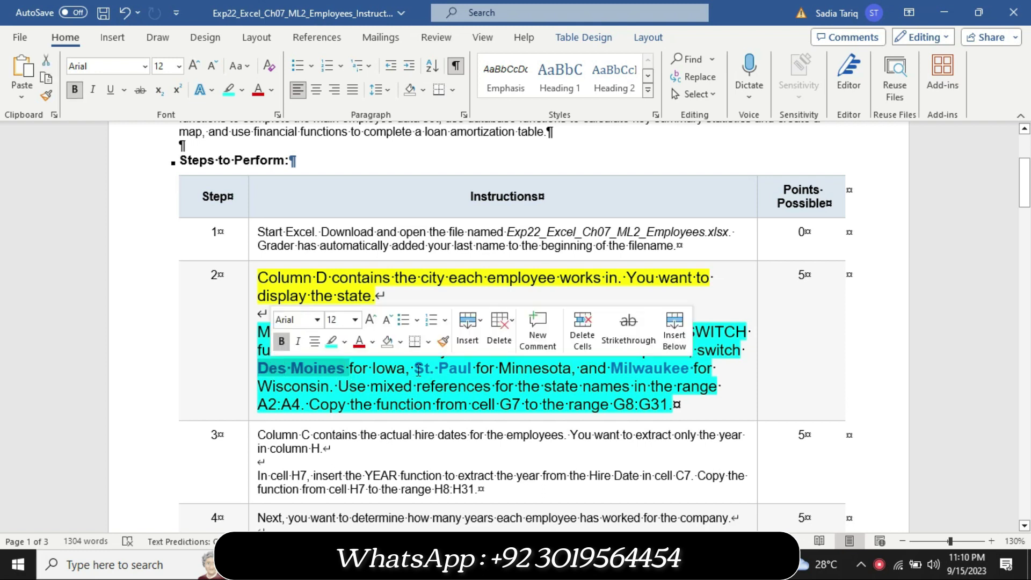
drag(475, 369, 422, 376)
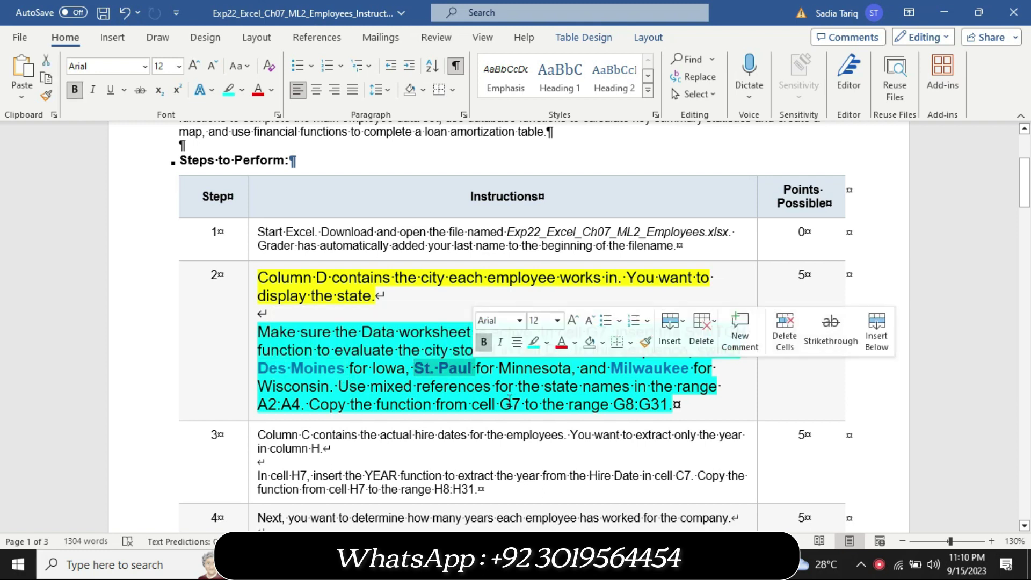
key(alt+Tab)
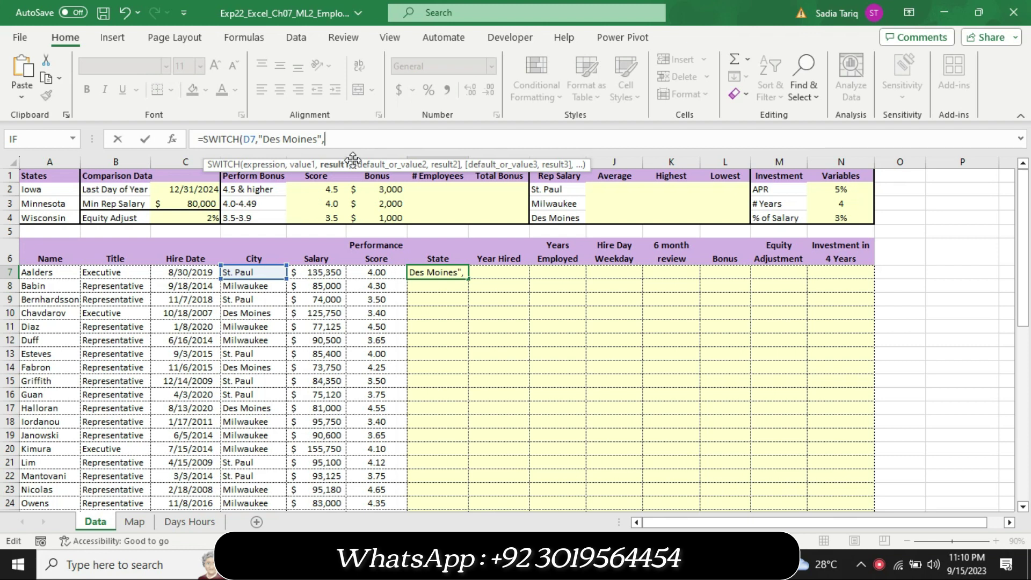
- Map Des Moines to $A$2 and "St. Paul" to $A$3 in G7's SWITCH formula
text(A2)
key(F4)
text(,)
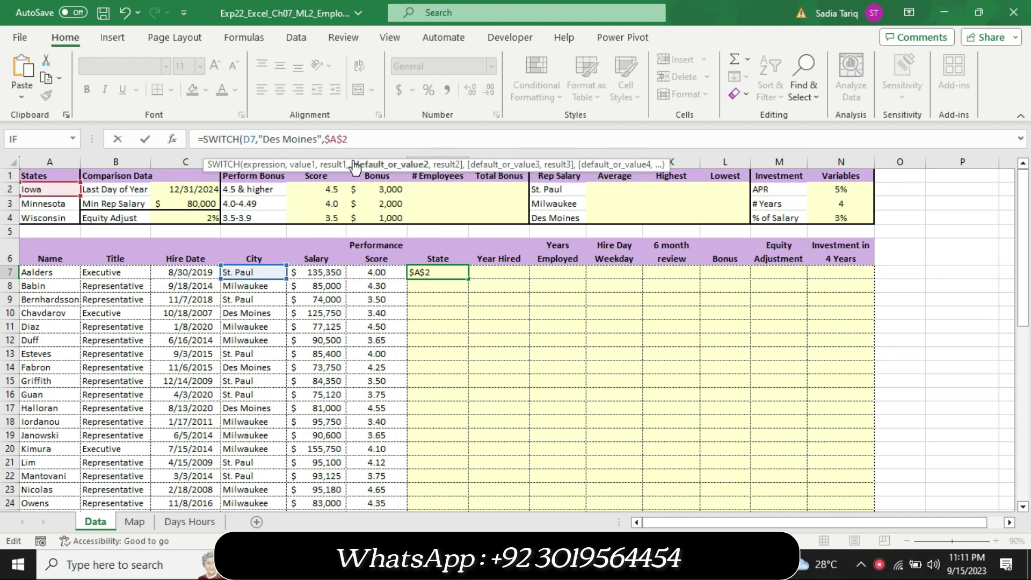
text(")
text(St)
text(.)
text( Pa)
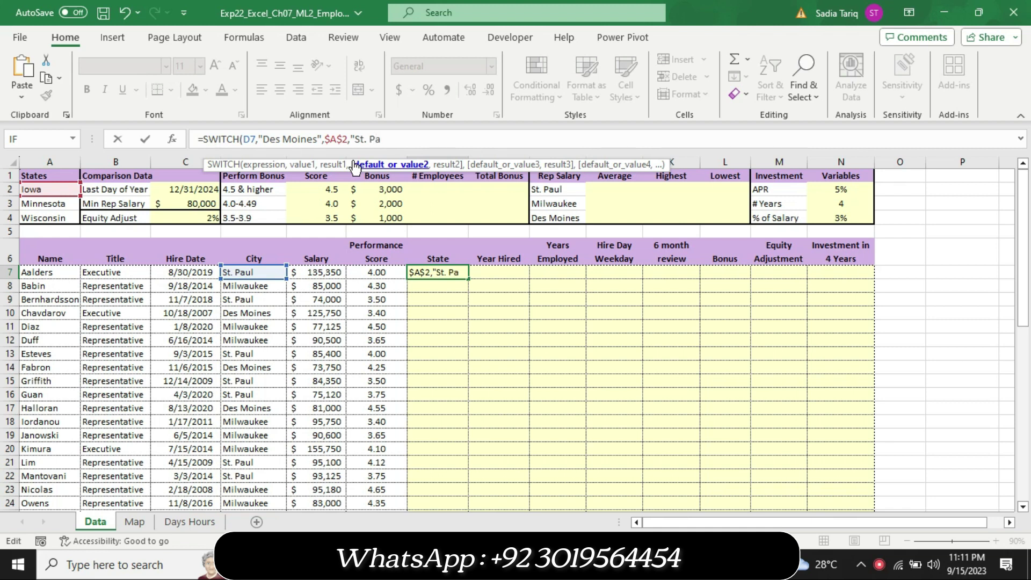
text(ul)
text(")
text(,)
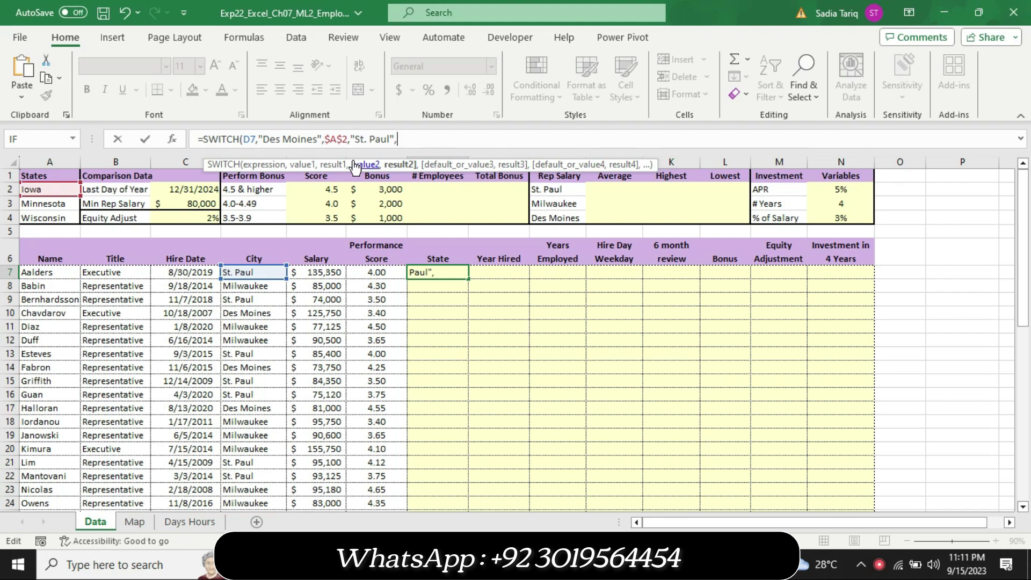
text(A3)
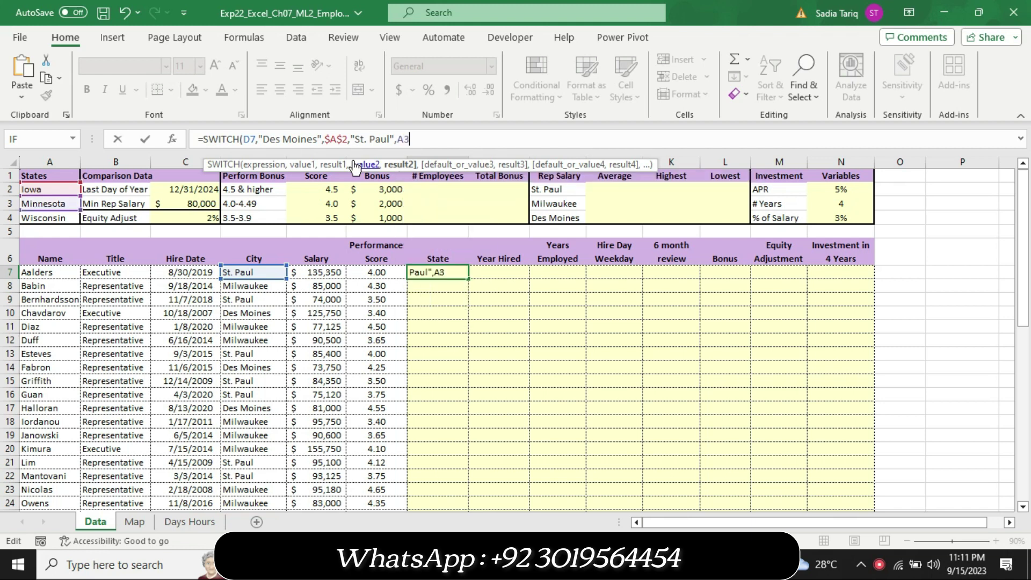
key(F4)
- Map Milwaukee to $A$4, close and enter the formula, and accept Excel's correction
text($A$3,)
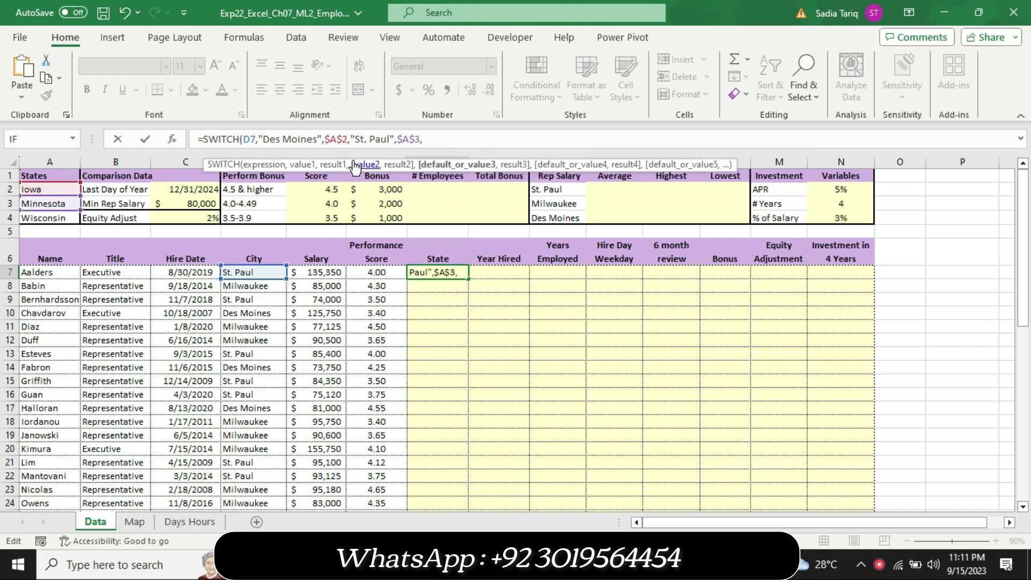
text(M)
text(i)
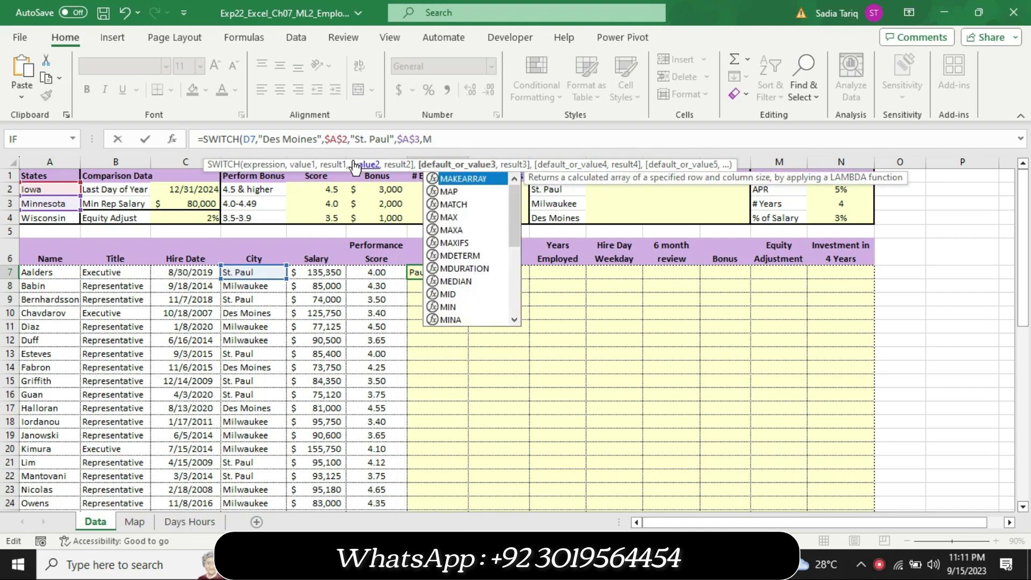
text(l)
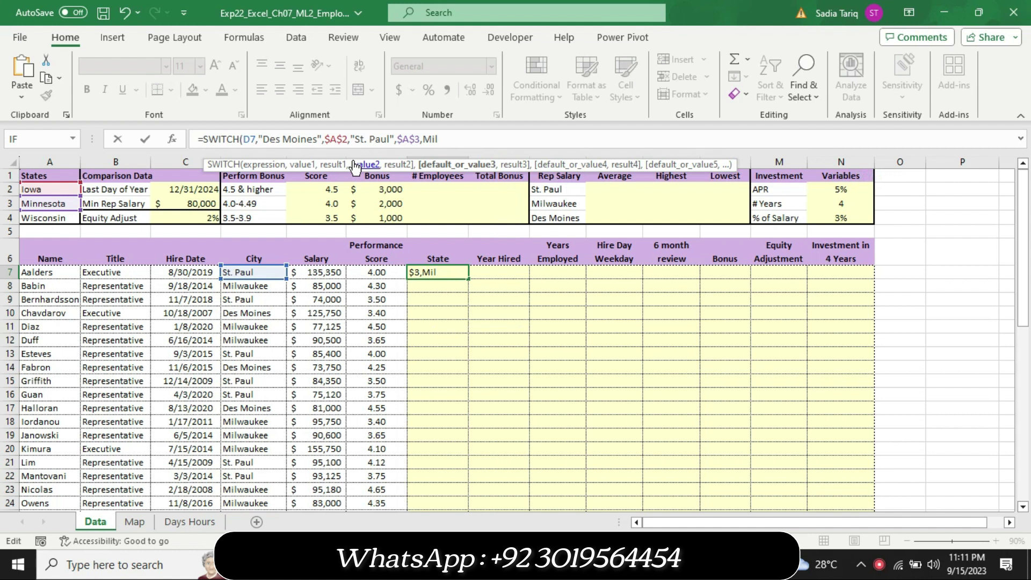
text(wa)
text(ukee)
text(:)
key(BackSpace)
text(")
text(,$)
text(A$)
text(4)
key(F4)
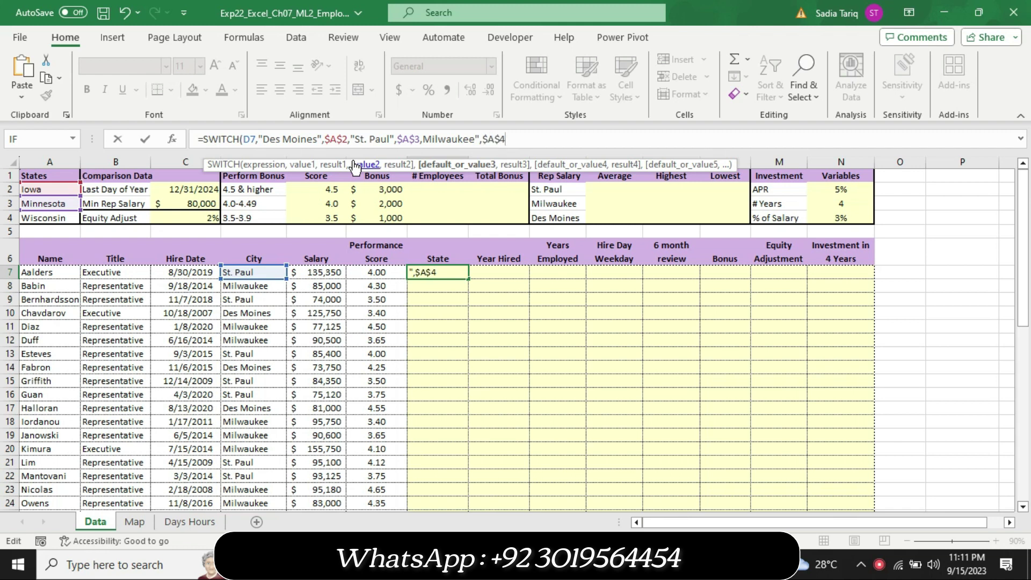
text())
key(Return)
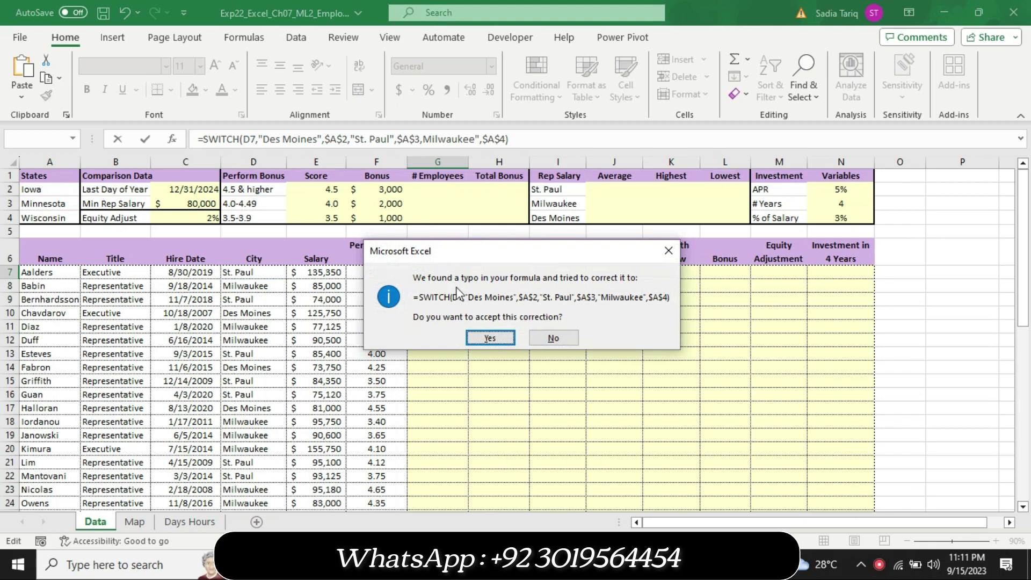
click(478, 337)
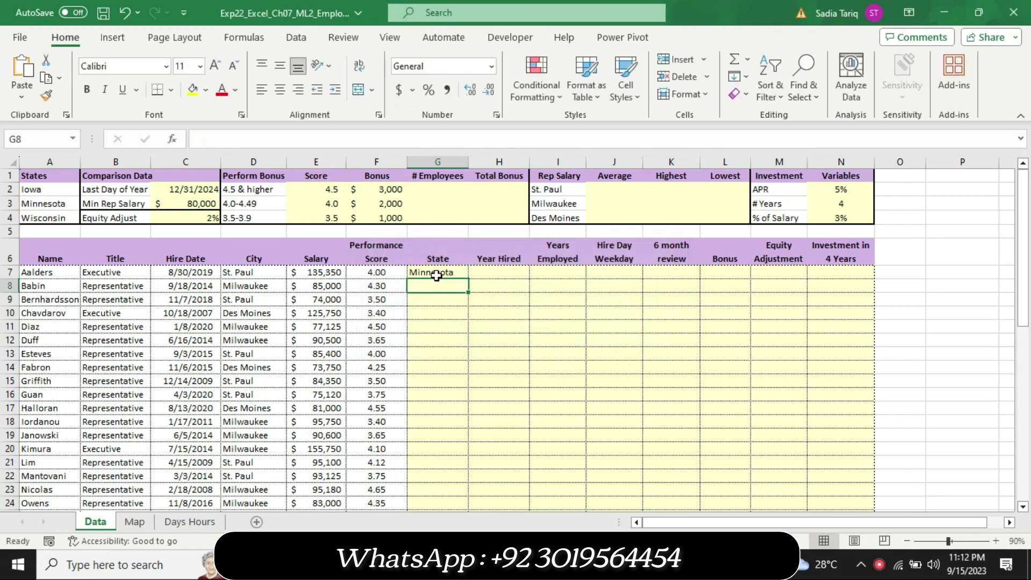
- Check G7's formula, then mark the Word instruction to copy it into G8:G31
click(437, 274)
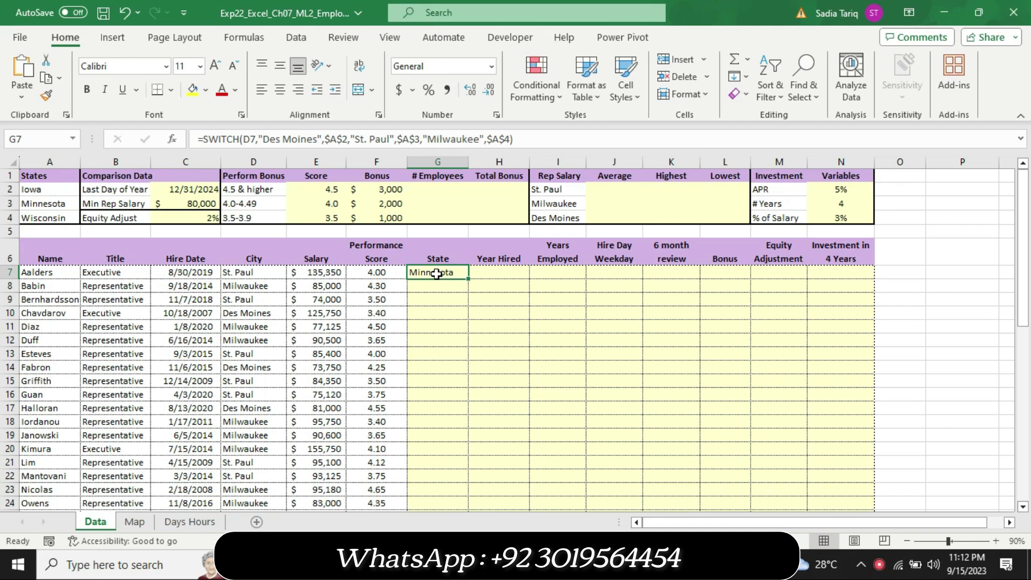
key(alt+Tab)
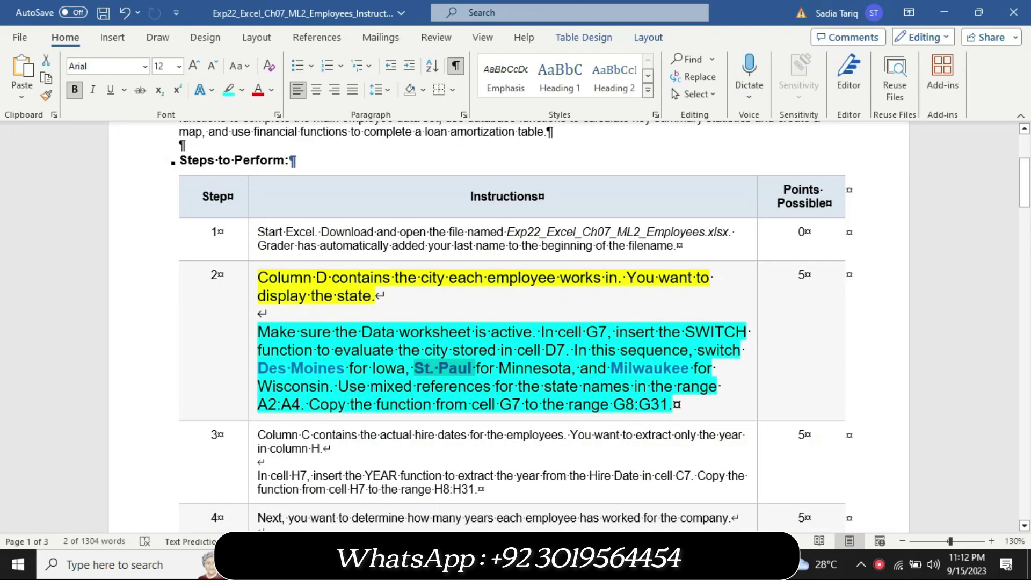
drag(300, 404, 700, 405)
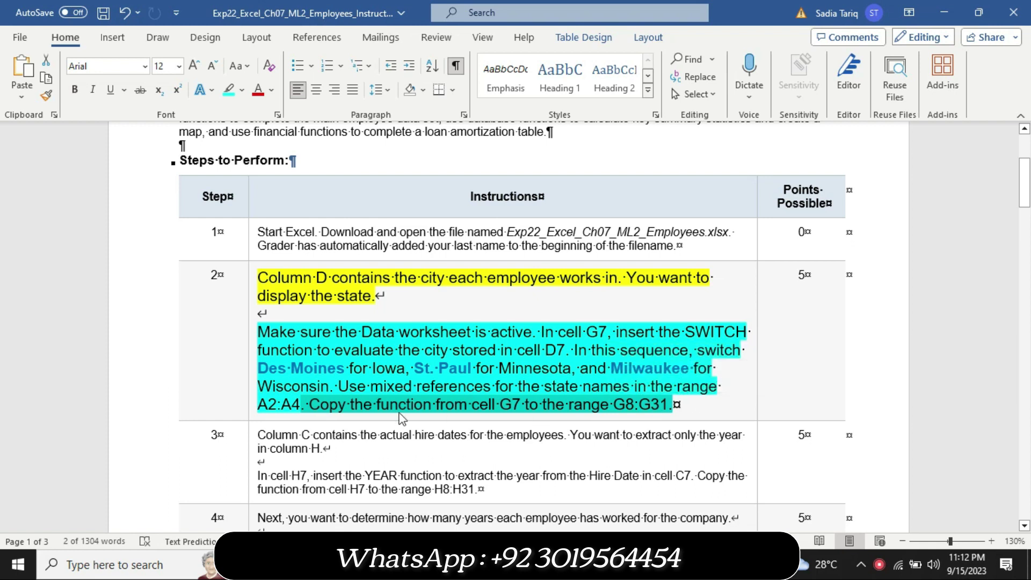
- Fill G7's SWITCH formula down through G31, then return to the Word instructions
key(alt+Tab)
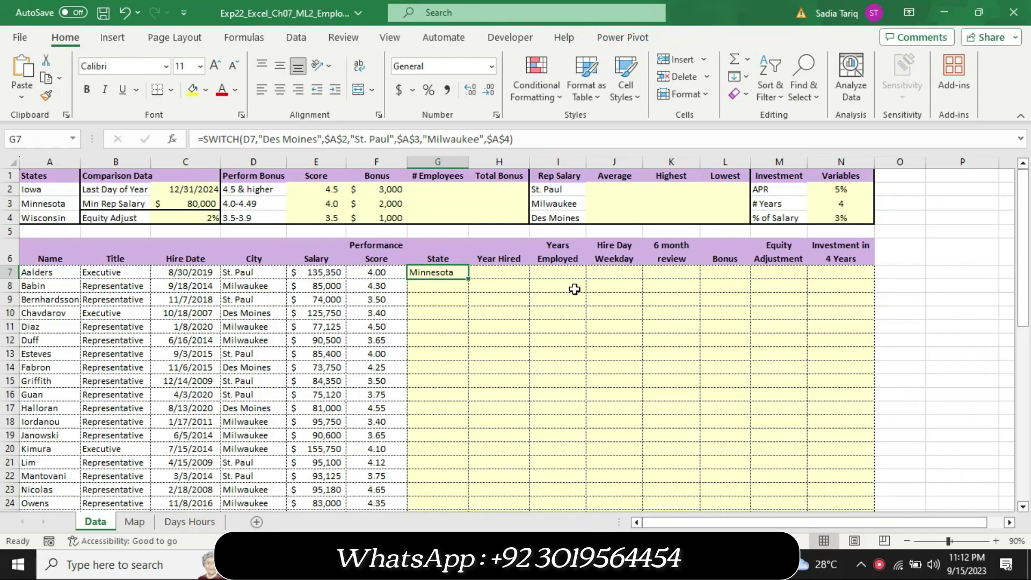
drag(468, 280, 456, 522)
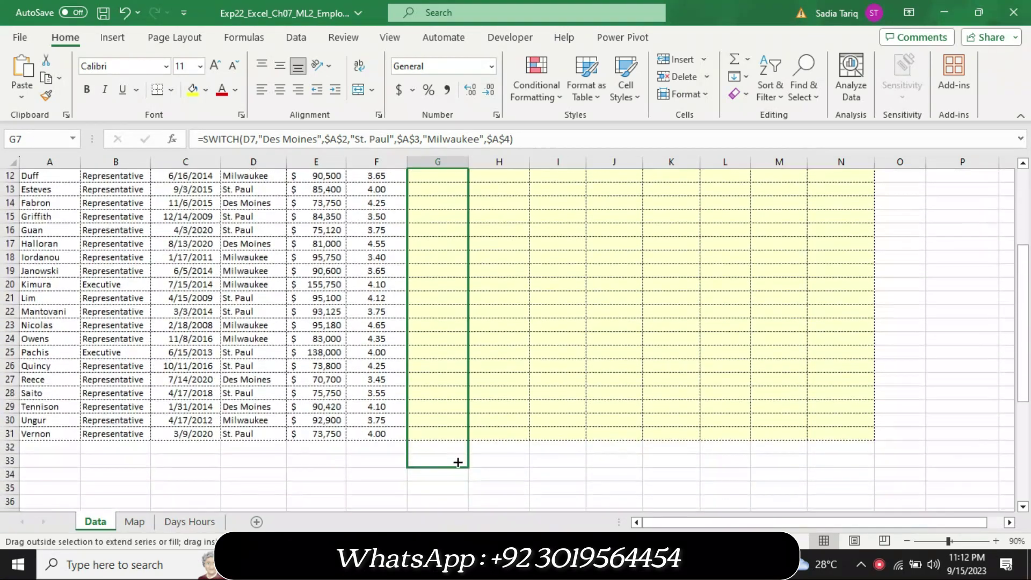
drag(455, 522, 463, 434)
drag(1023, 392, 1026, 290)
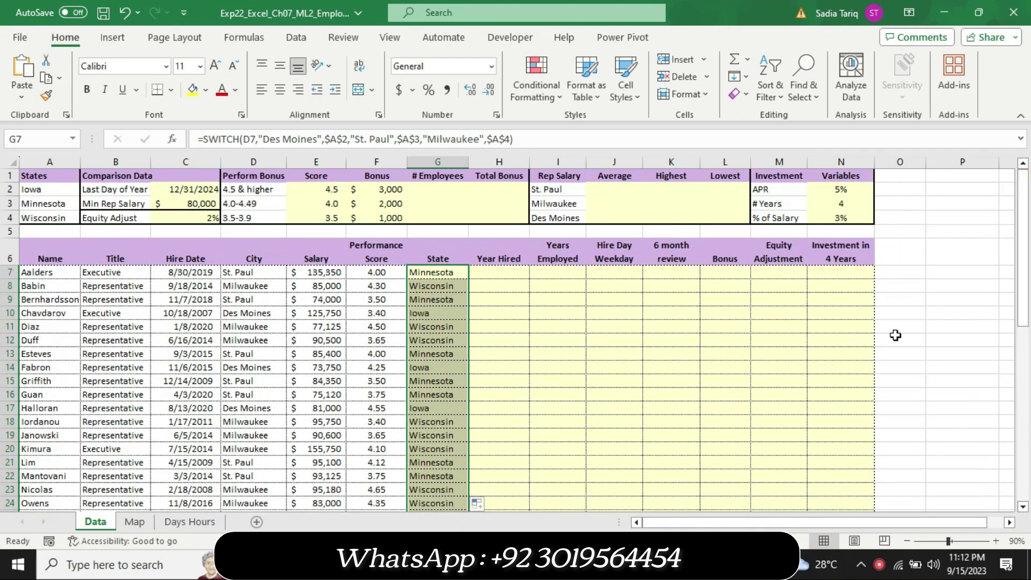
key(alt+Tab)
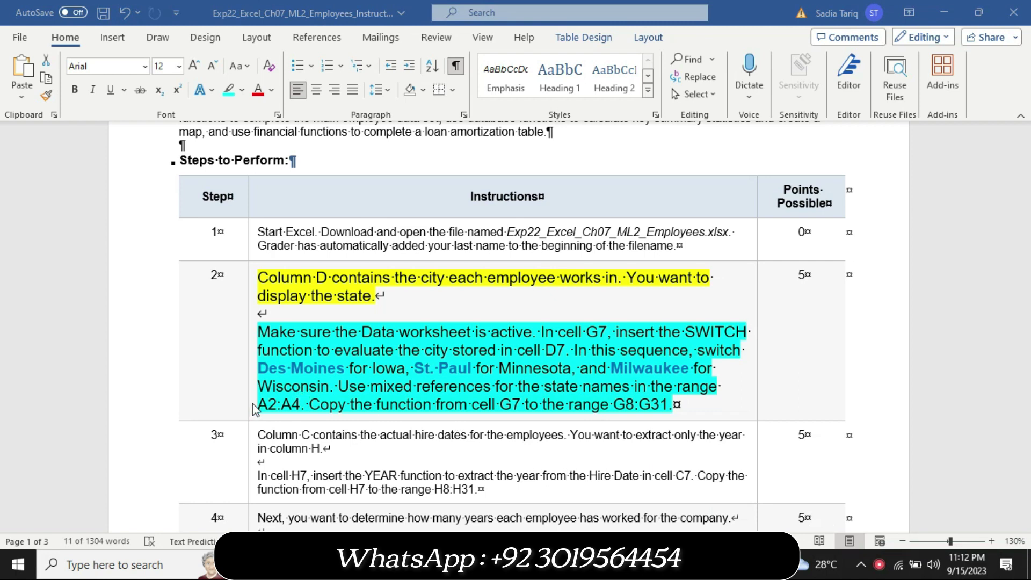
- Return step 2's instructions to 9 pt and remove all their highlighting
key(shift+End)
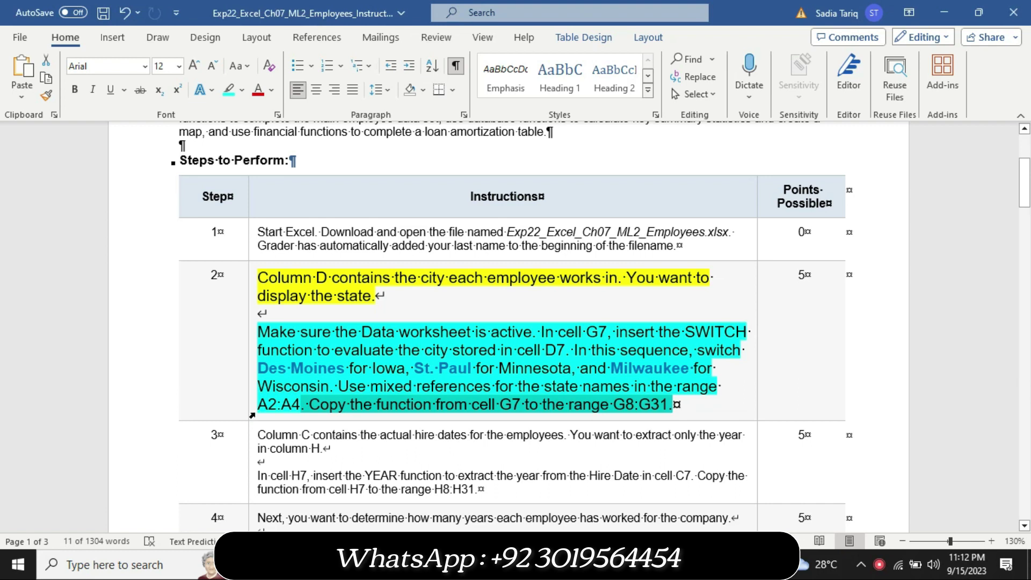
click(249, 419)
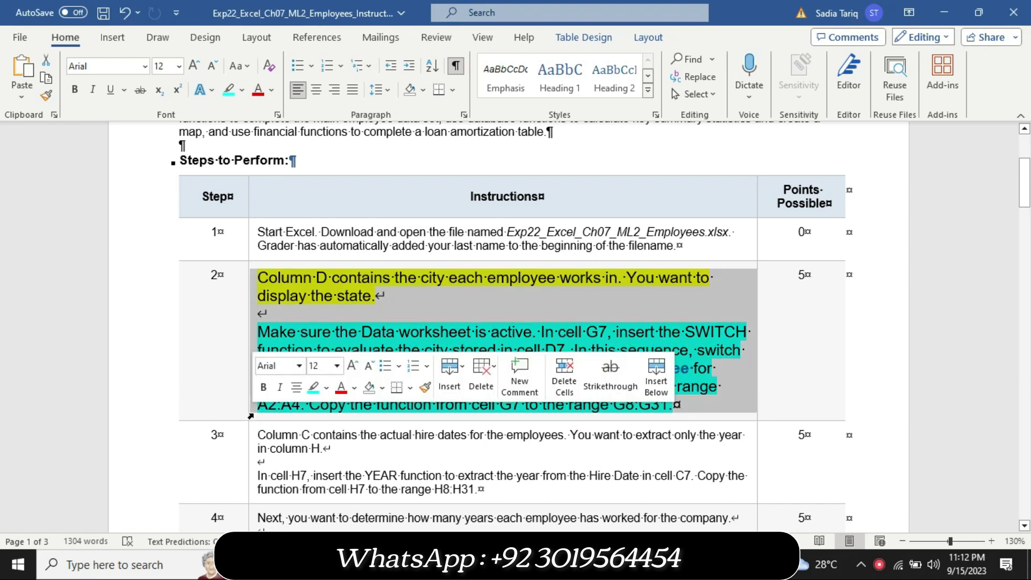
click(336, 367)
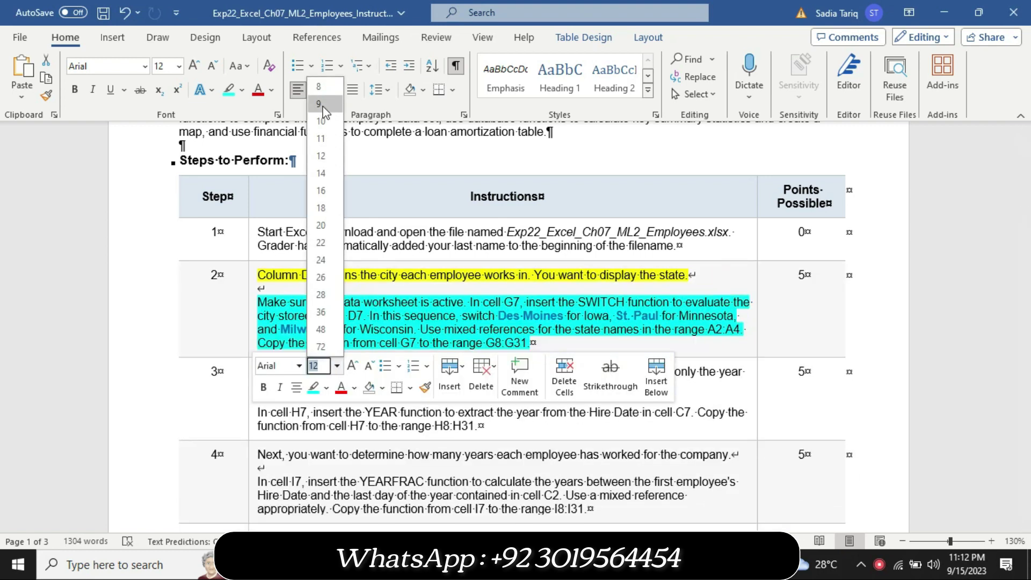
click(320, 106)
click(241, 91)
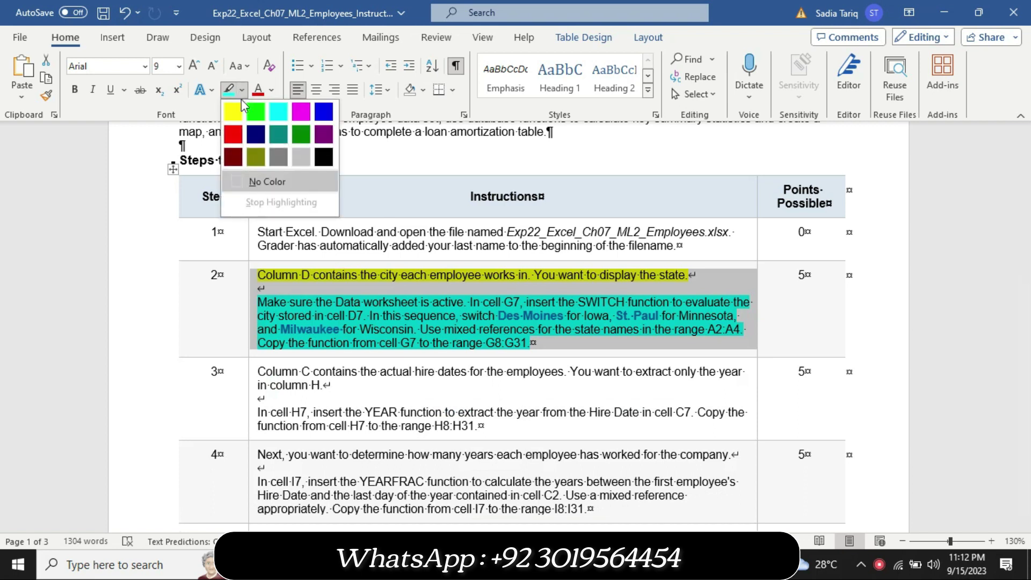
click(273, 182)
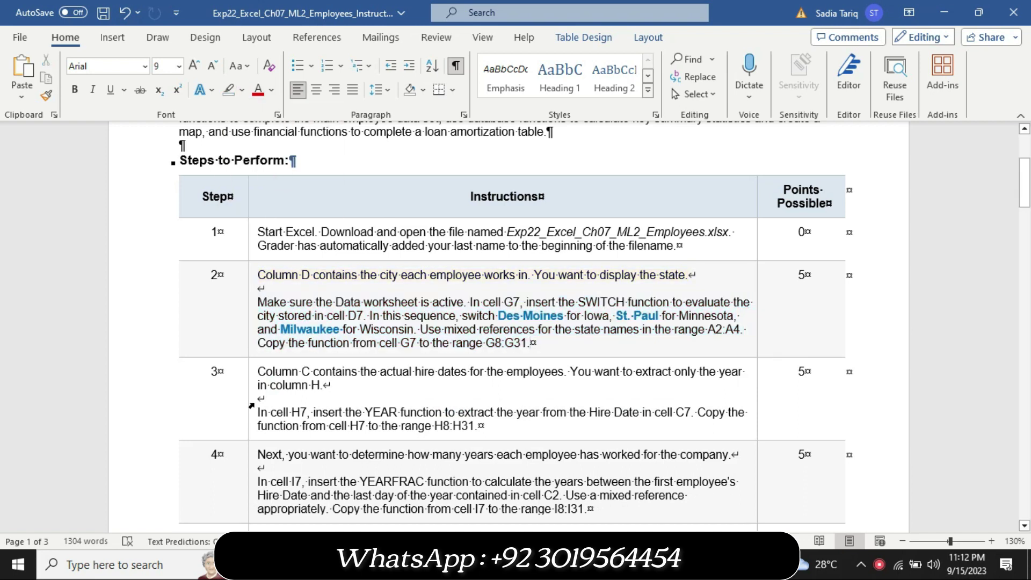
- Enlarge step 3's YEAR function instructions to 16 pt
click(251, 406)
click(337, 355)
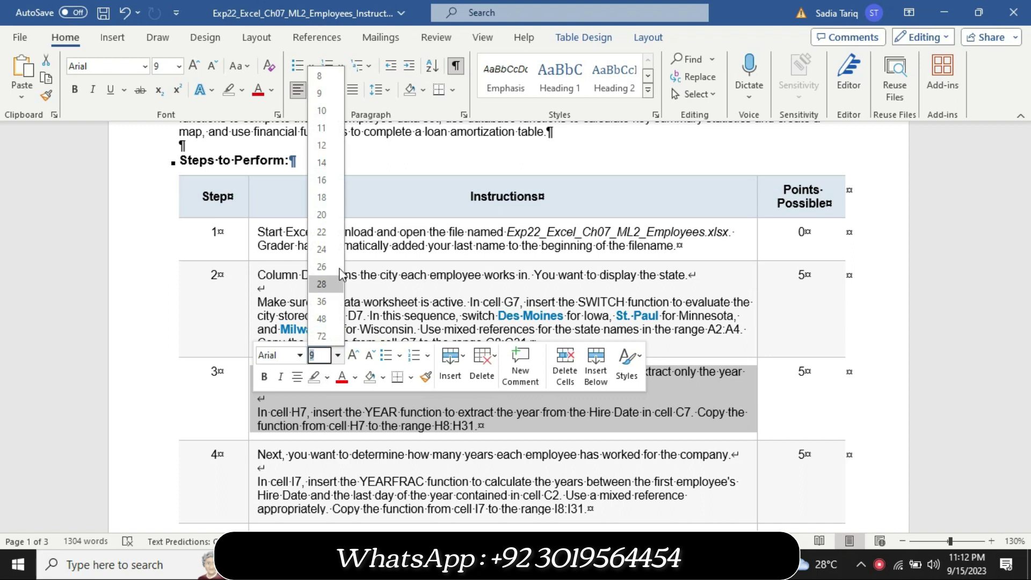
click(322, 179)
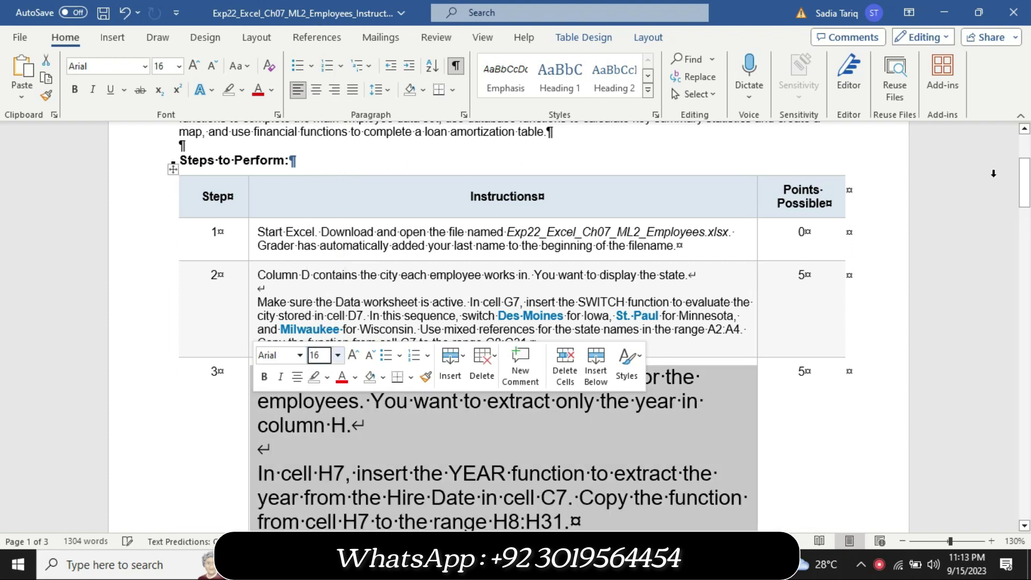
drag(1026, 190, 1028, 212)
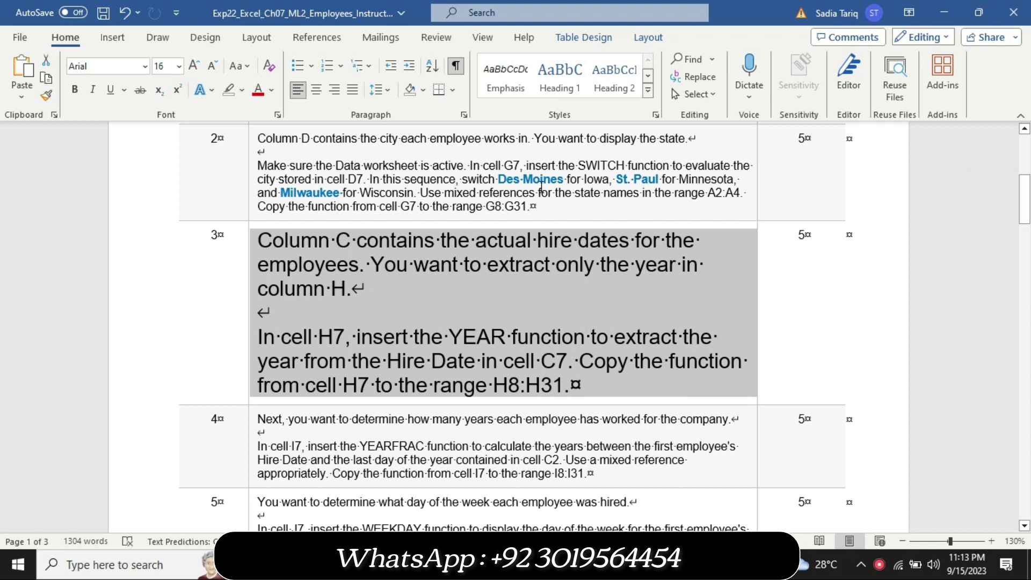
- Highlight step 3 yellow, then recolour its first paragraph and the 'In cell H7' paragraph turquoise
click(242, 90)
click(239, 113)
drag(258, 240, 365, 290)
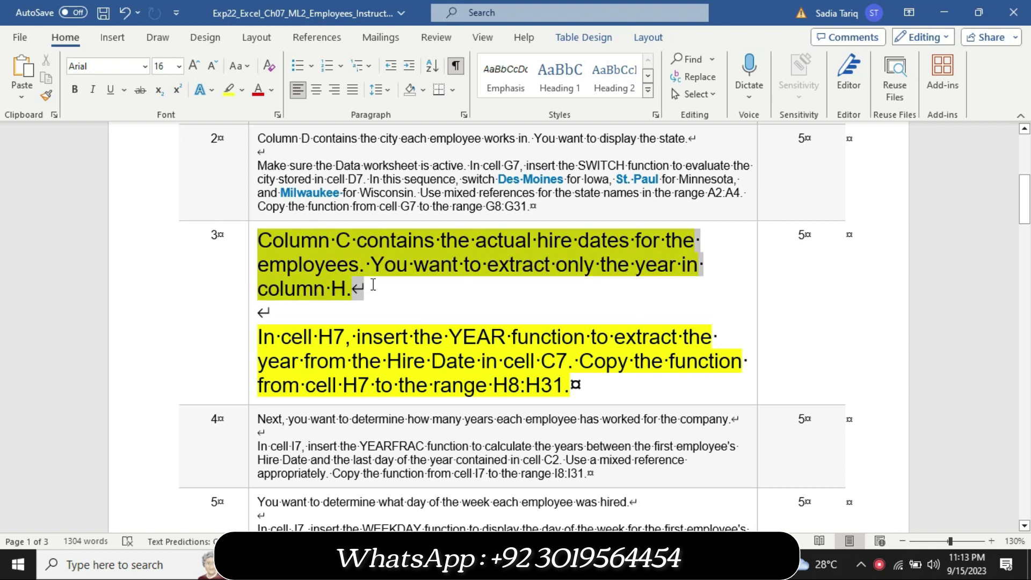
click(445, 262)
click(478, 280)
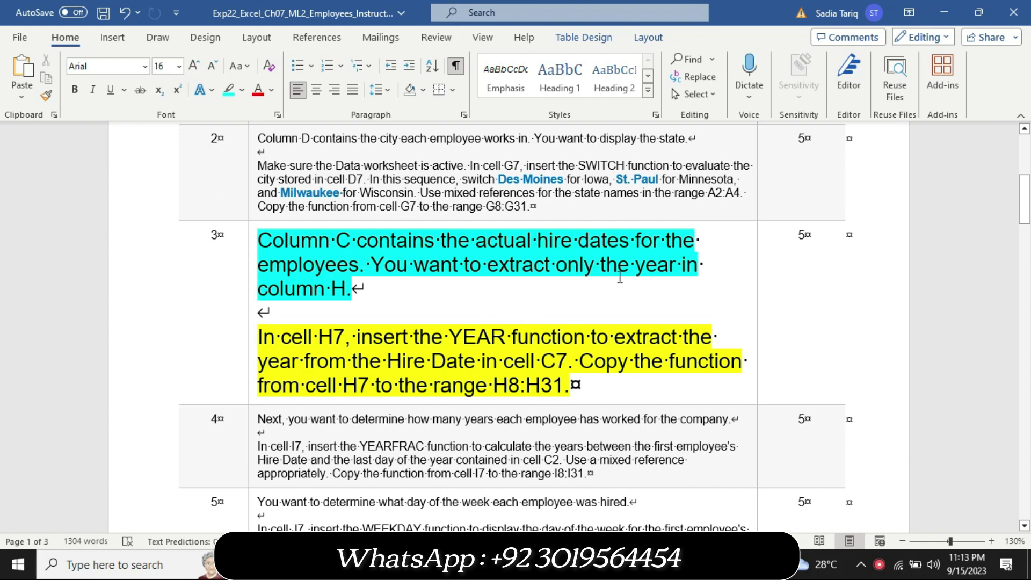
drag(261, 336, 545, 387)
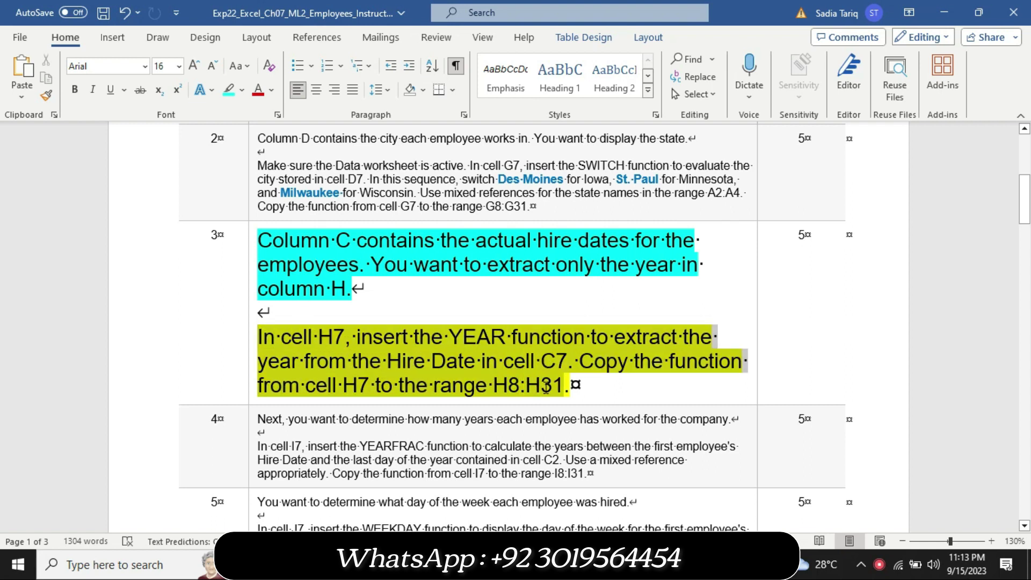
click(646, 359)
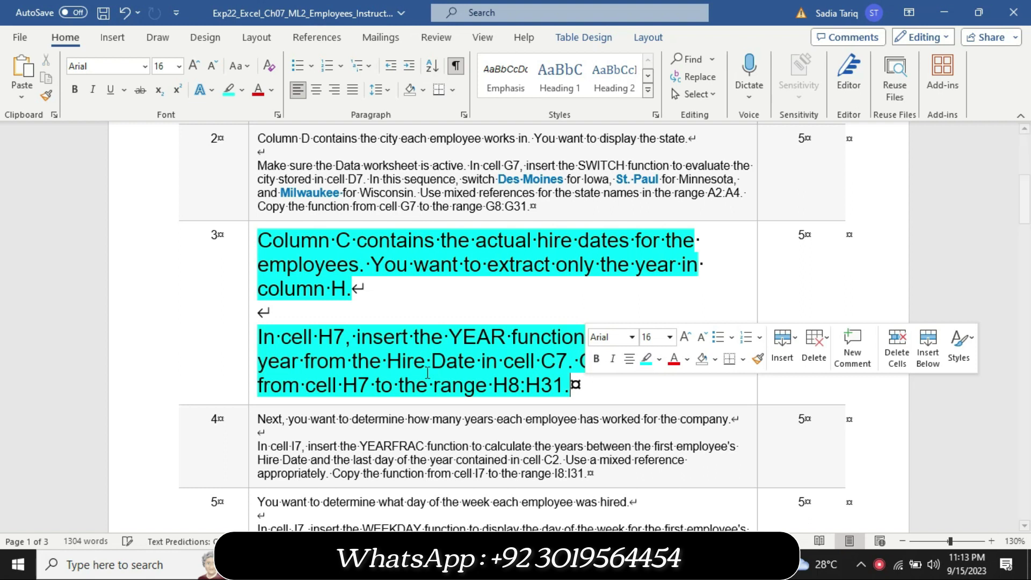
click(279, 360)
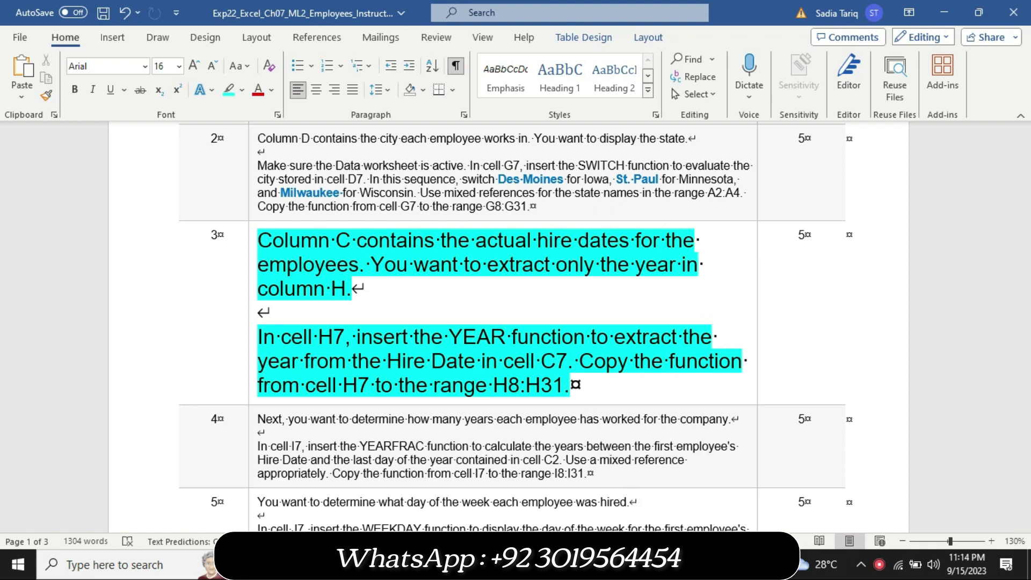
- Switch to the Excel Data sheet, where column G now lists each employee's state
key(alt+Tab)
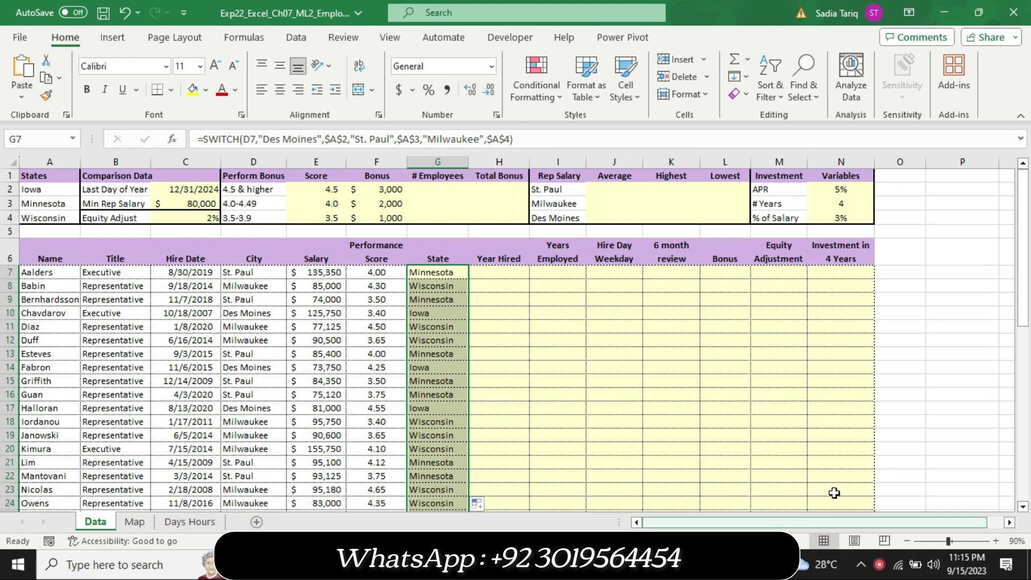
- Enter =YEAR(C7) in H7 to show the first employee's hire year, 2019
click(497, 274)
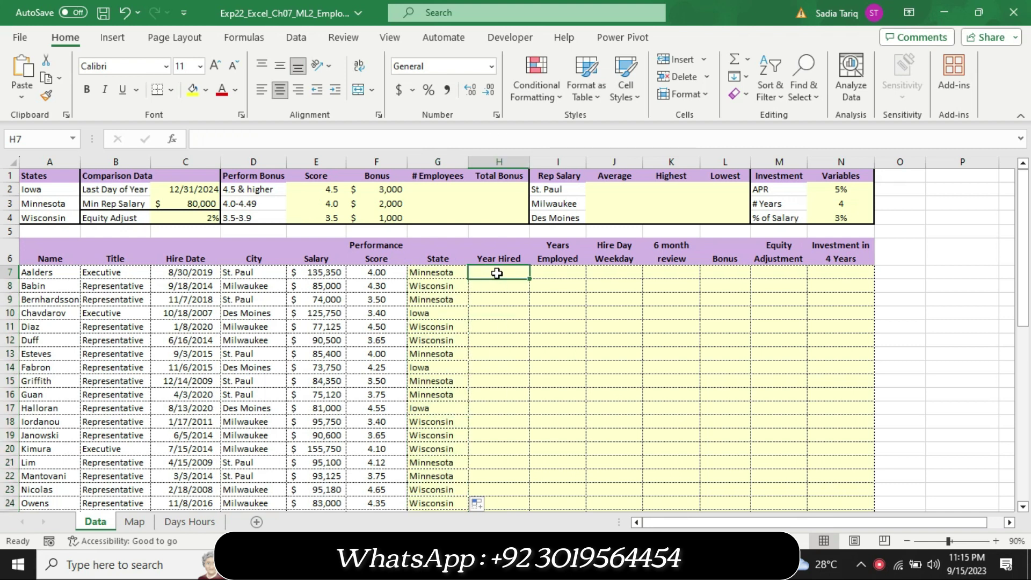
text(=)
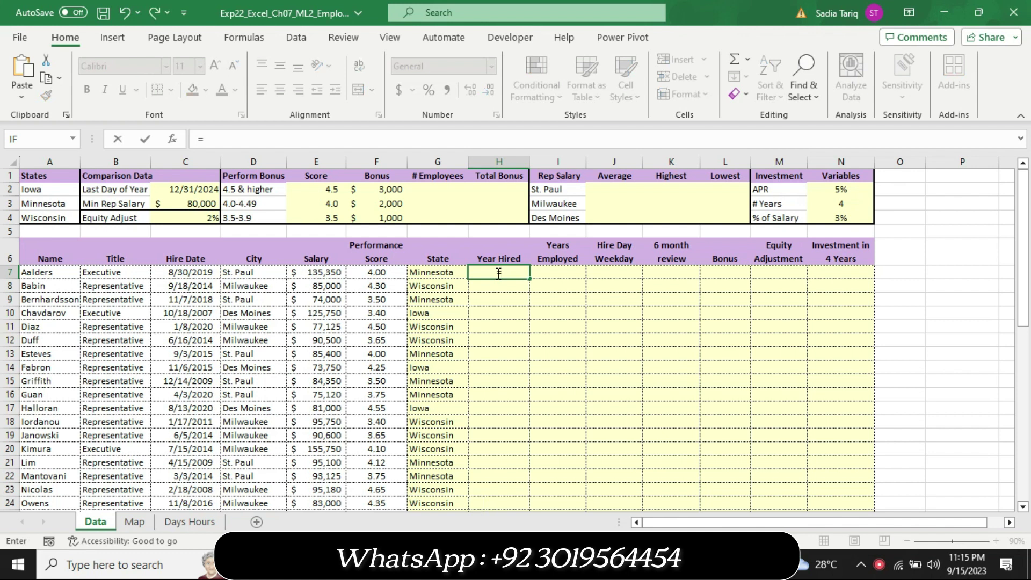
text(yea)
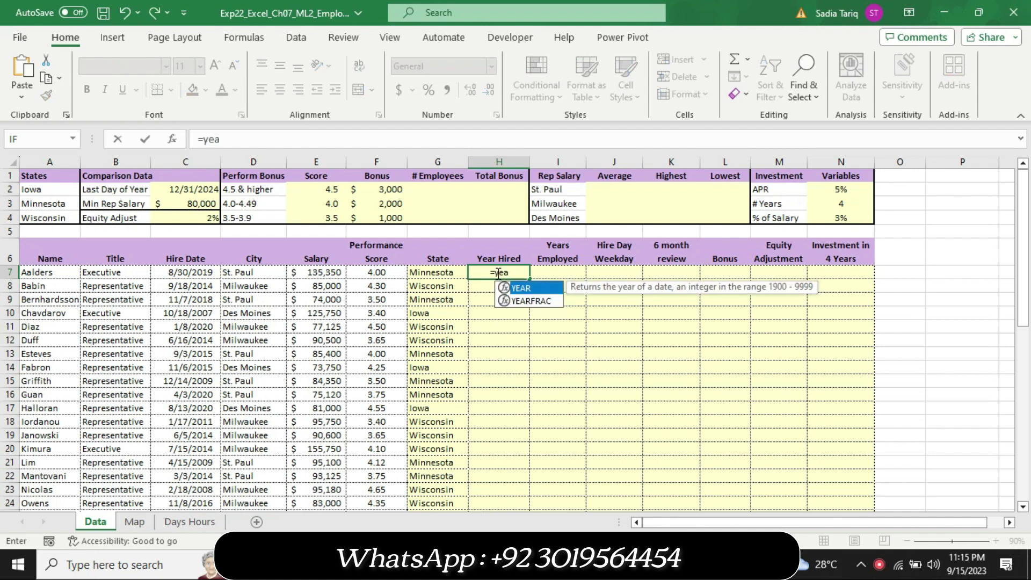
double_click(548, 288)
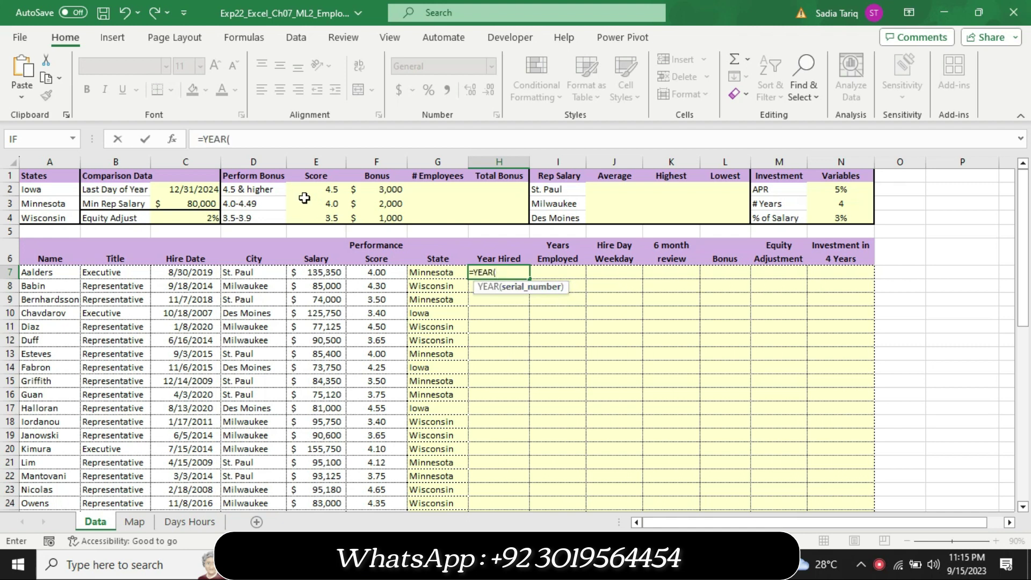
click(262, 139)
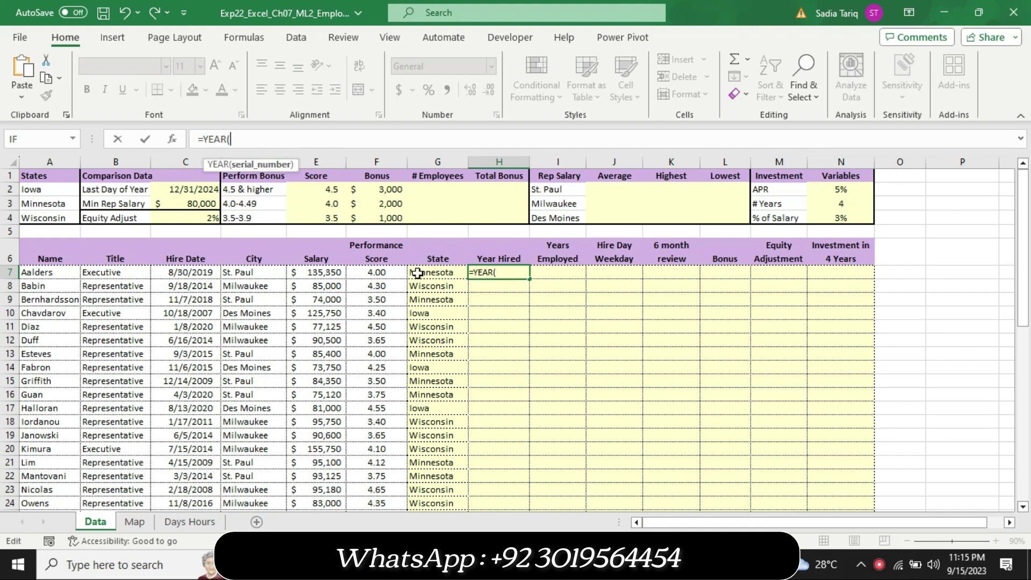
click(173, 271)
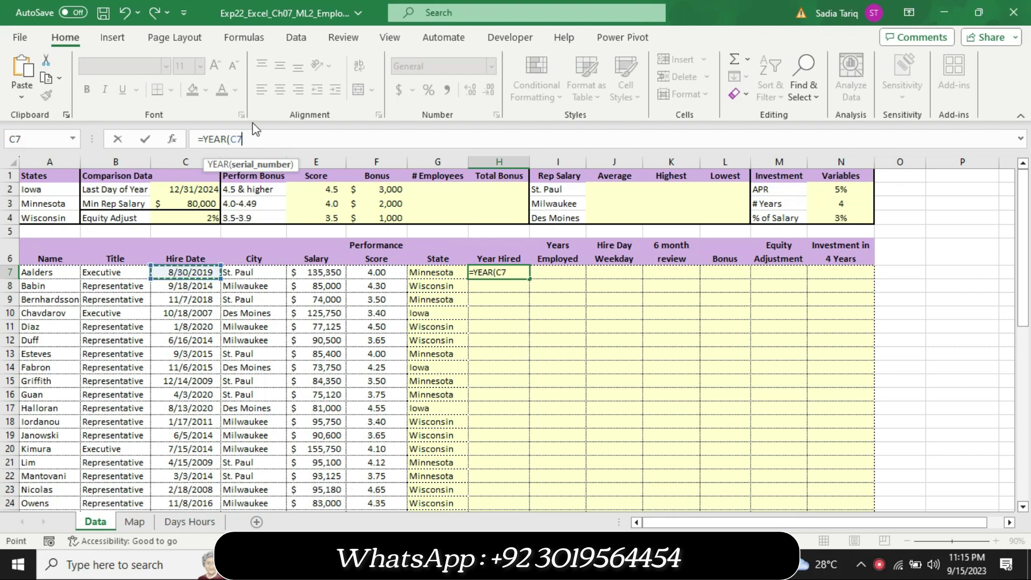
text())
key(Return)
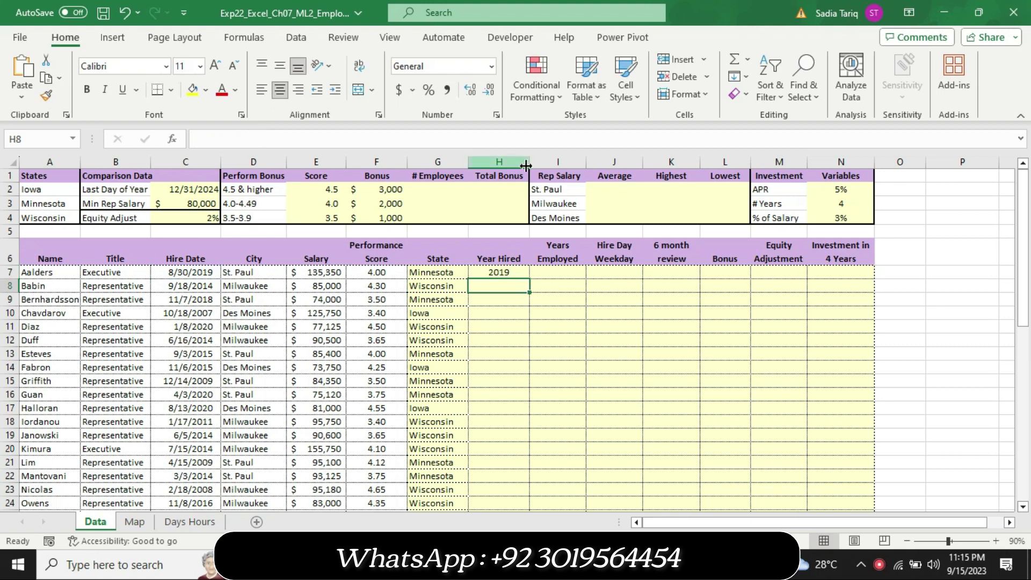
- Fill the YEAR formula from H7 down through H31
click(492, 272)
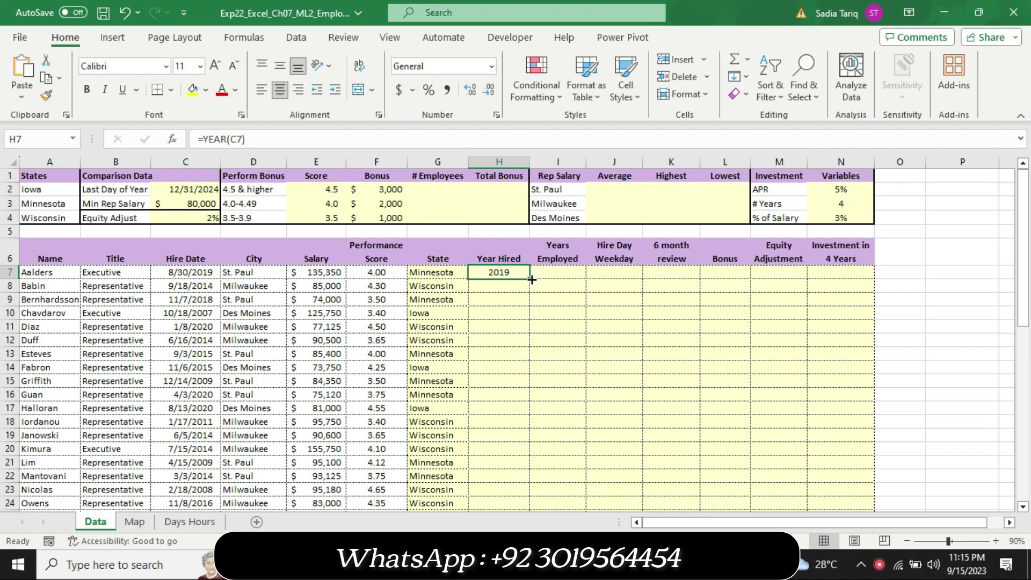
drag(530, 278, 519, 527)
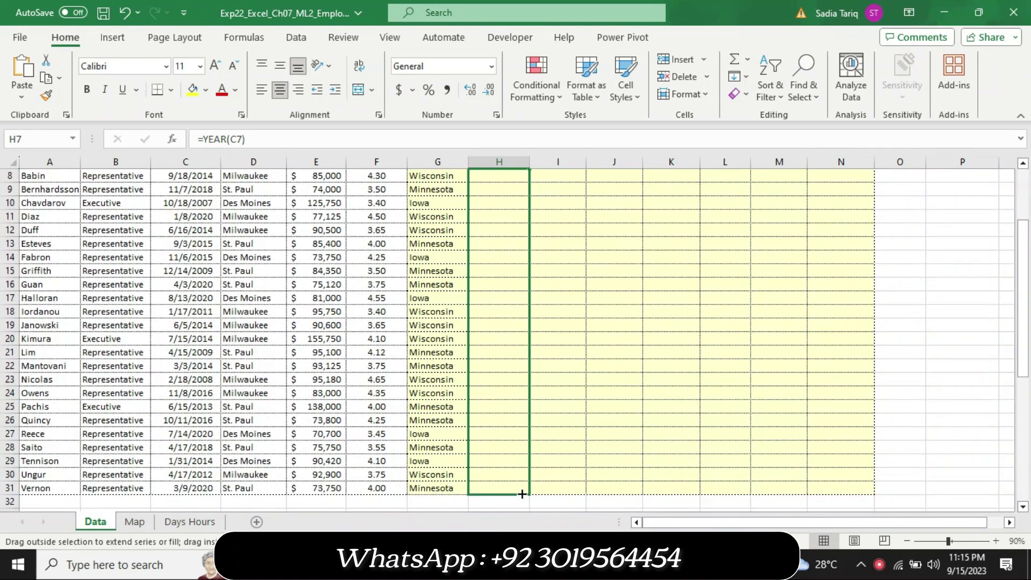
drag(519, 529, 521, 495)
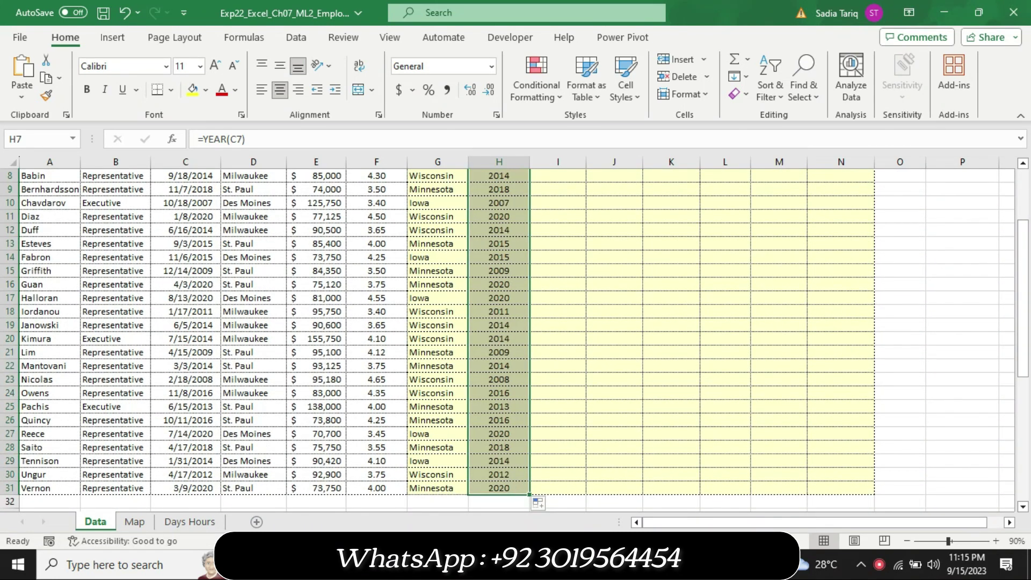
- In Word, return step 3's instructions to 9 pt with no highlighting
click(677, 564)
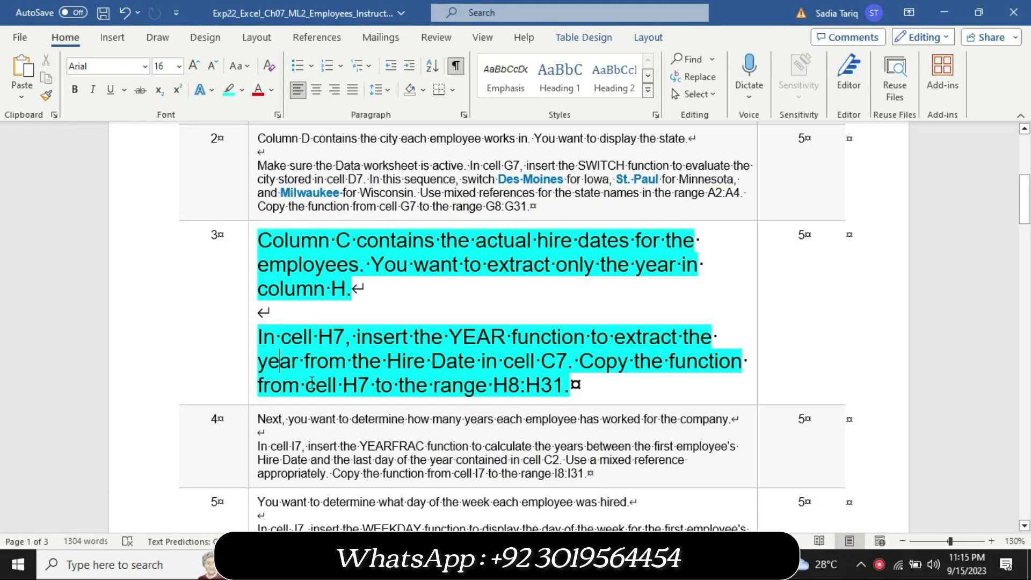
click(249, 400)
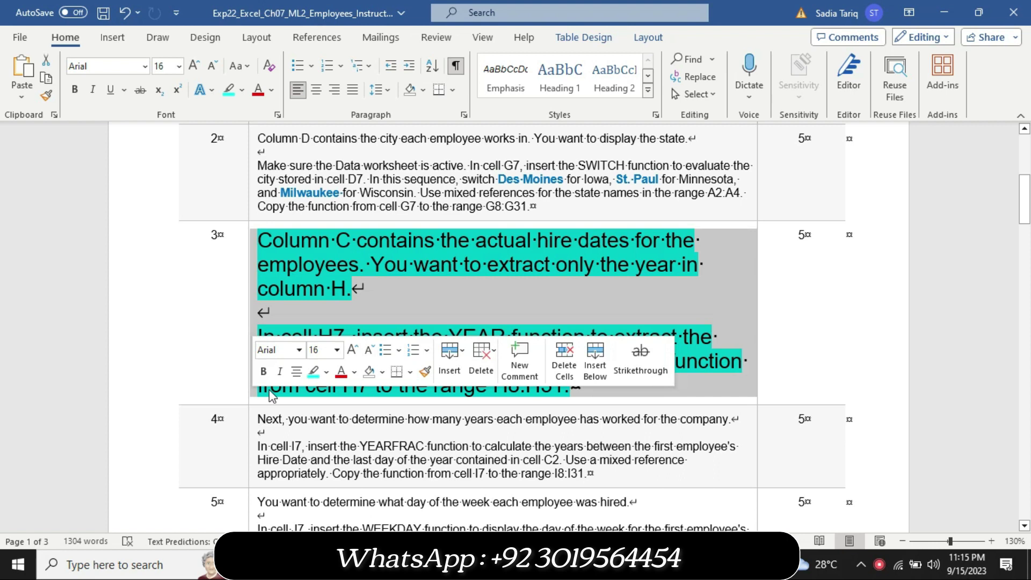
click(338, 352)
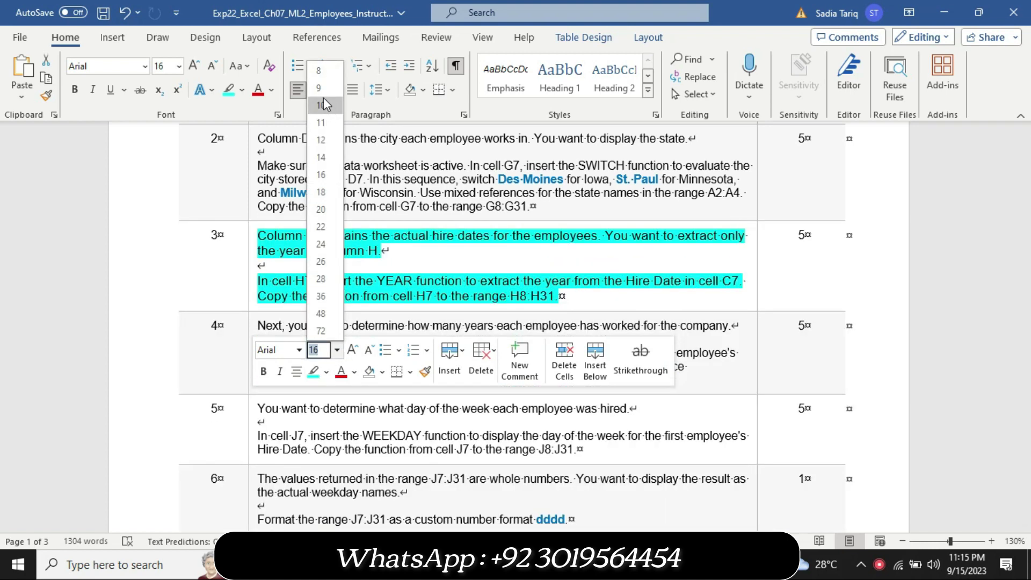
click(327, 97)
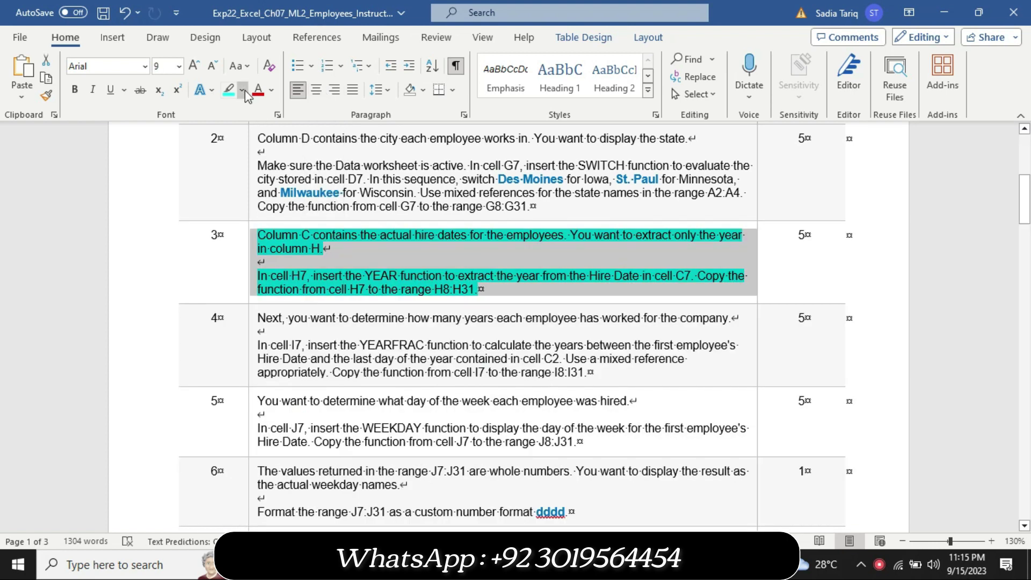
click(242, 89)
click(275, 183)
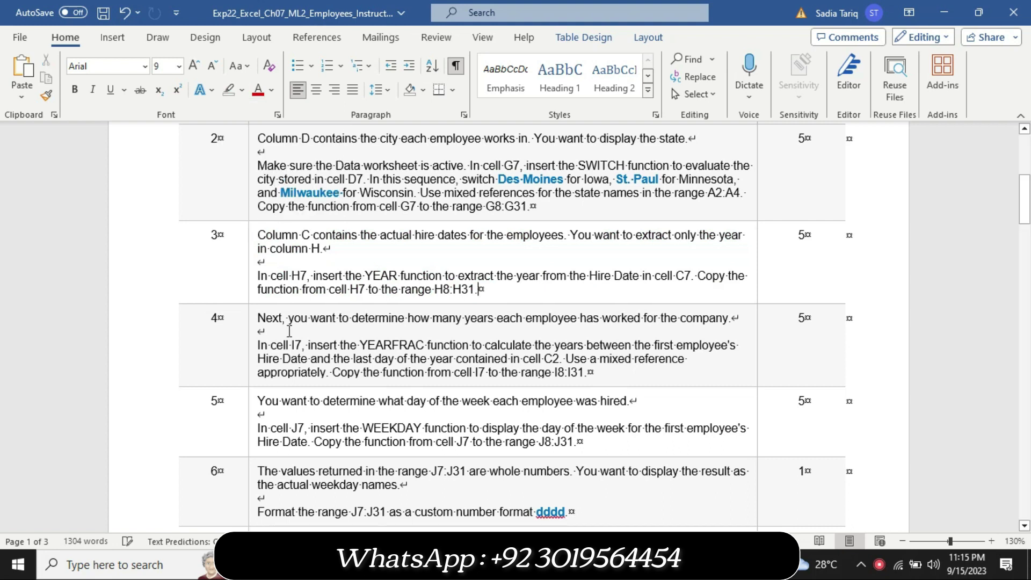
- Enlarge step 4's instruction cell to 16 pt and highlight it yellow
click(252, 359)
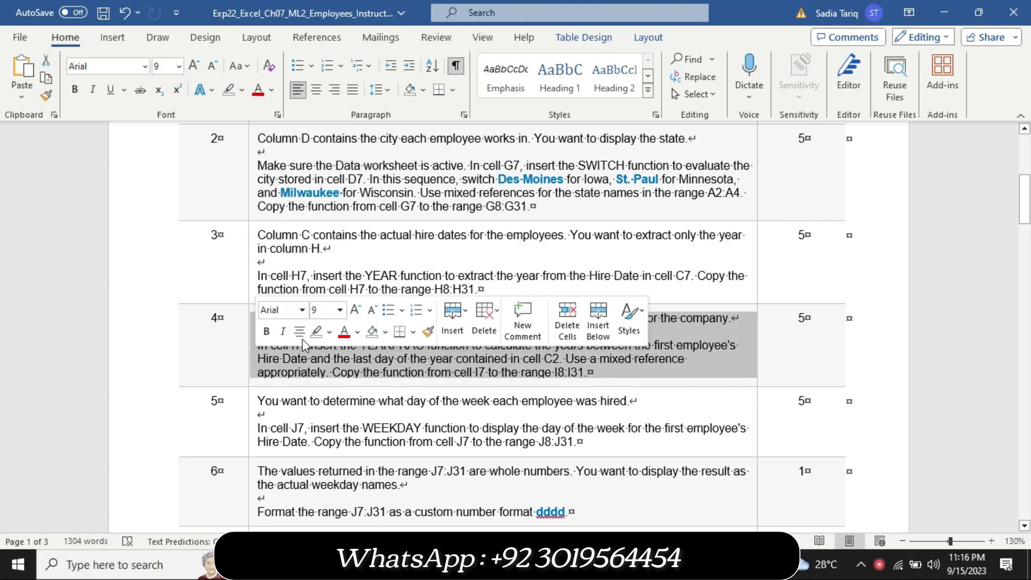
click(340, 310)
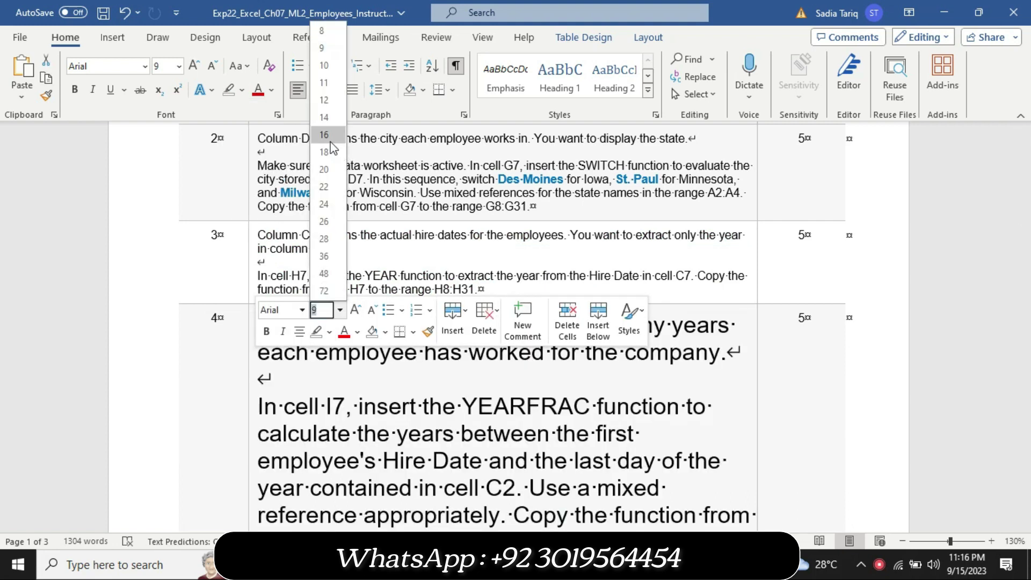
click(327, 134)
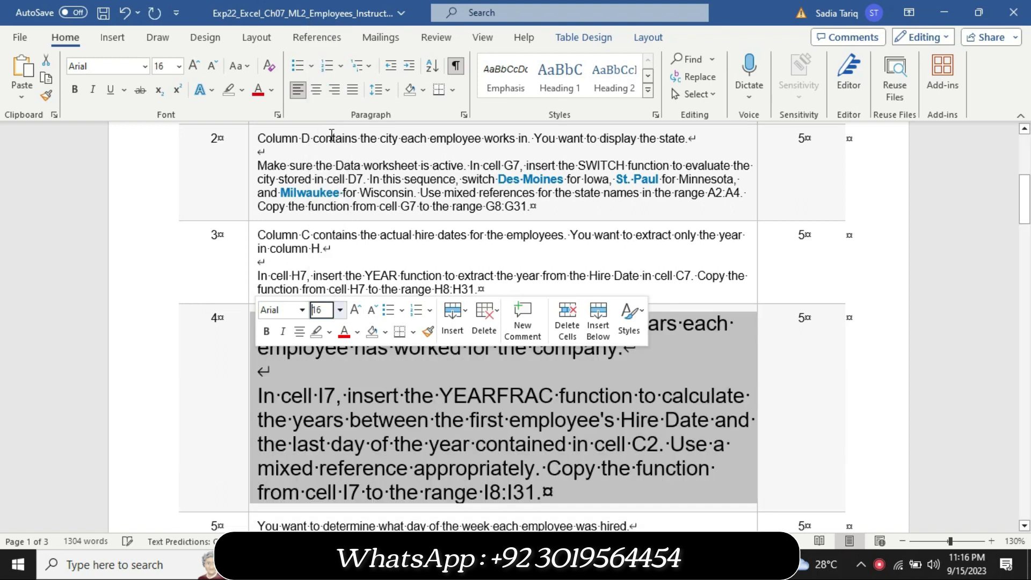
click(242, 90)
click(238, 108)
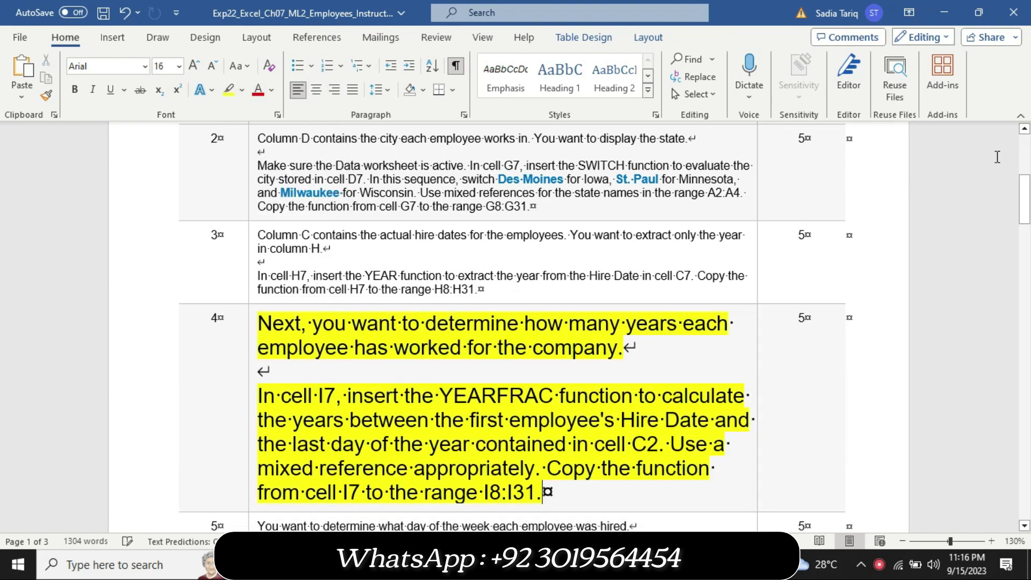
drag(1025, 192, 1026, 197)
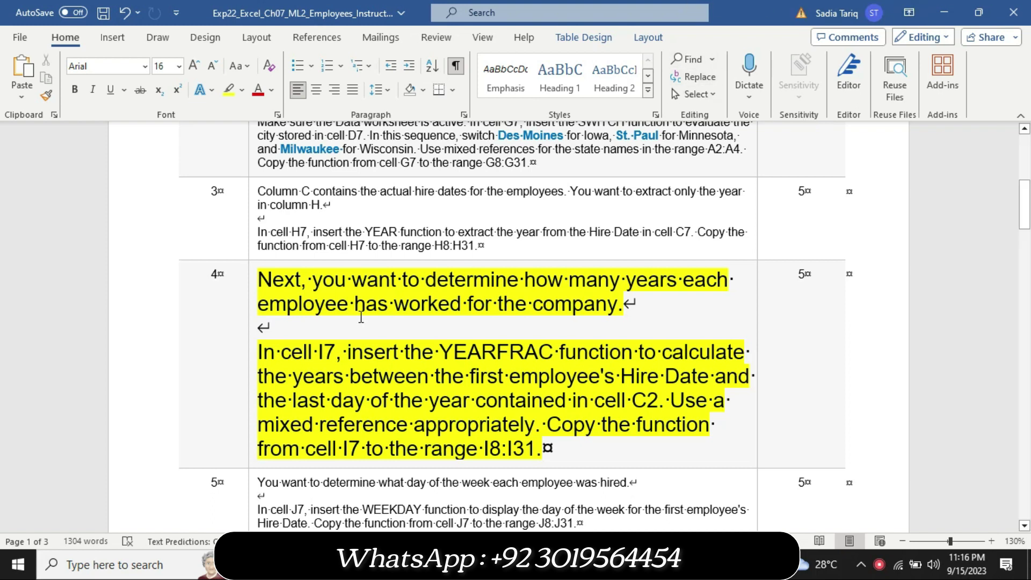
- Re-highlight step 4's 'In cell I7…' YEARFRAC paragraph in turquoise
mouse_move(259, 352)
mouse_down()
mouse_move(513, 379)
mouse_move(556, 446)
mouse_up()
click(629, 430)
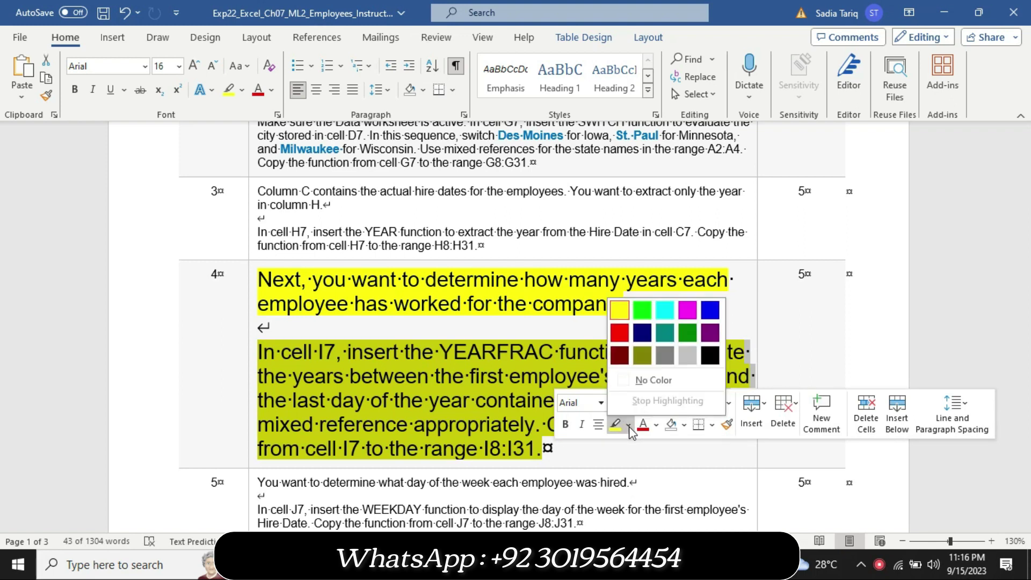
click(658, 305)
click(353, 369)
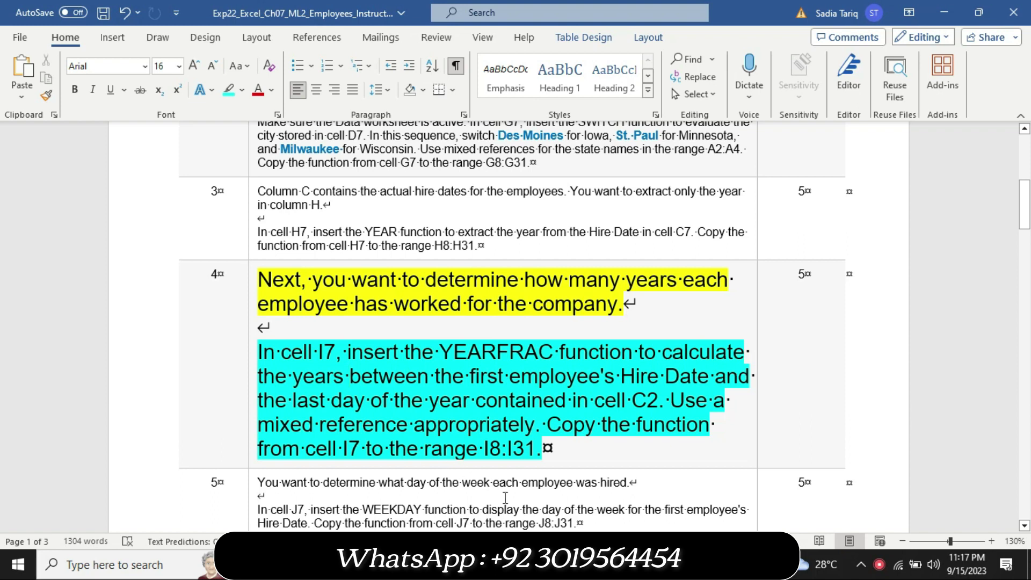
- In Excel, start a YEARFRAC formula in cell I7
key(alt+Tab)
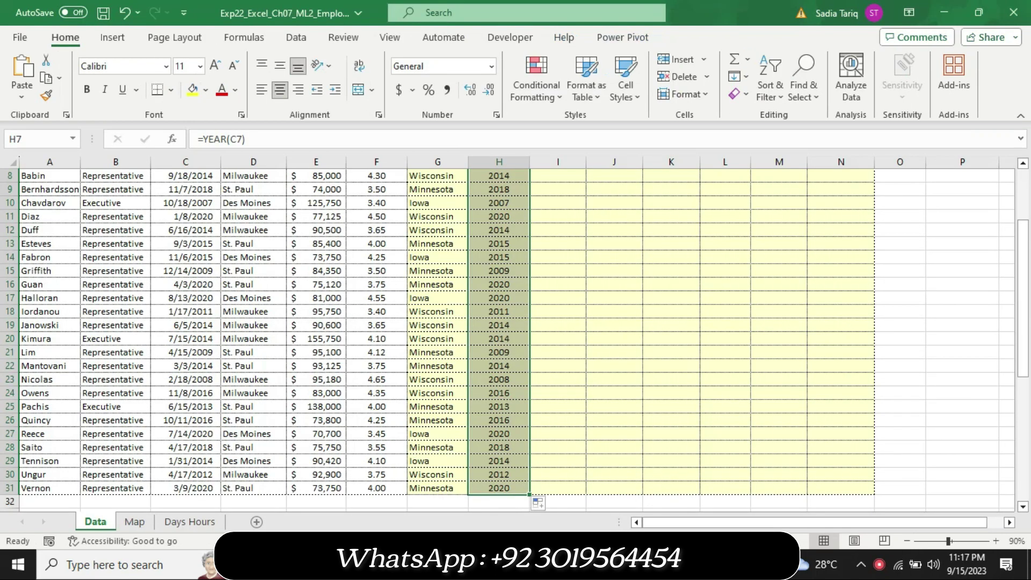
drag(1024, 376, 1023, 314)
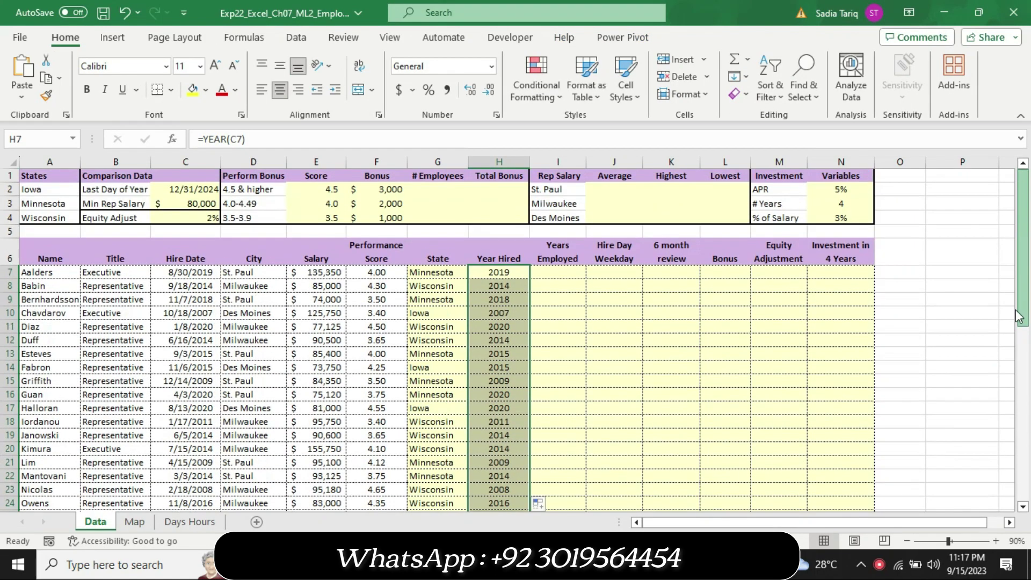
click(560, 270)
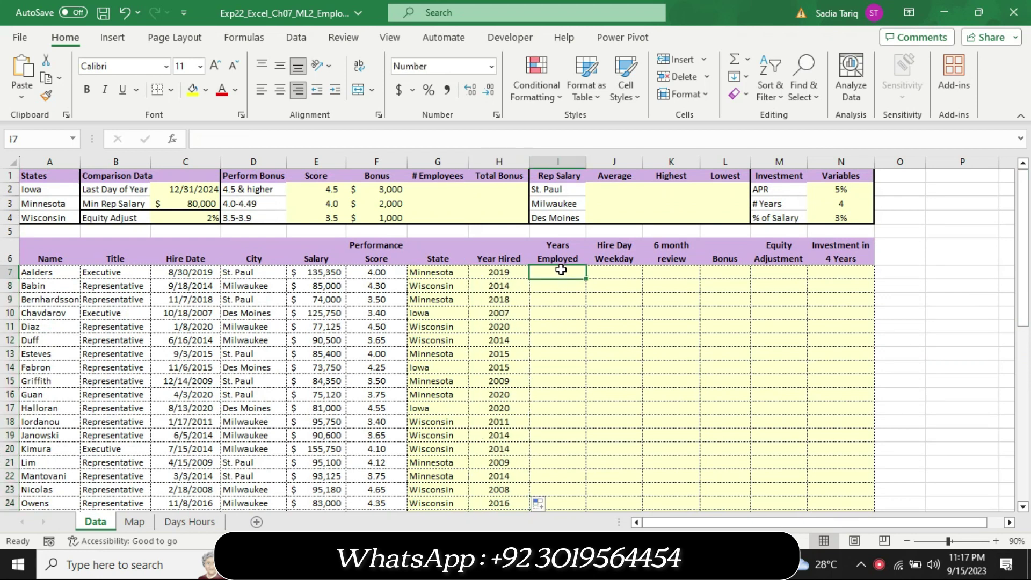
text(=)
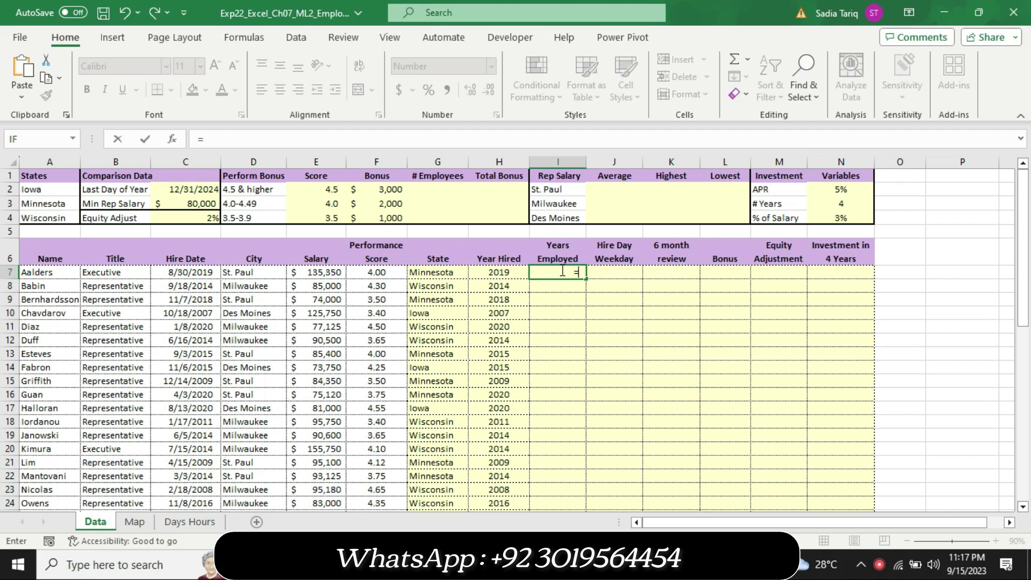
text(ye)
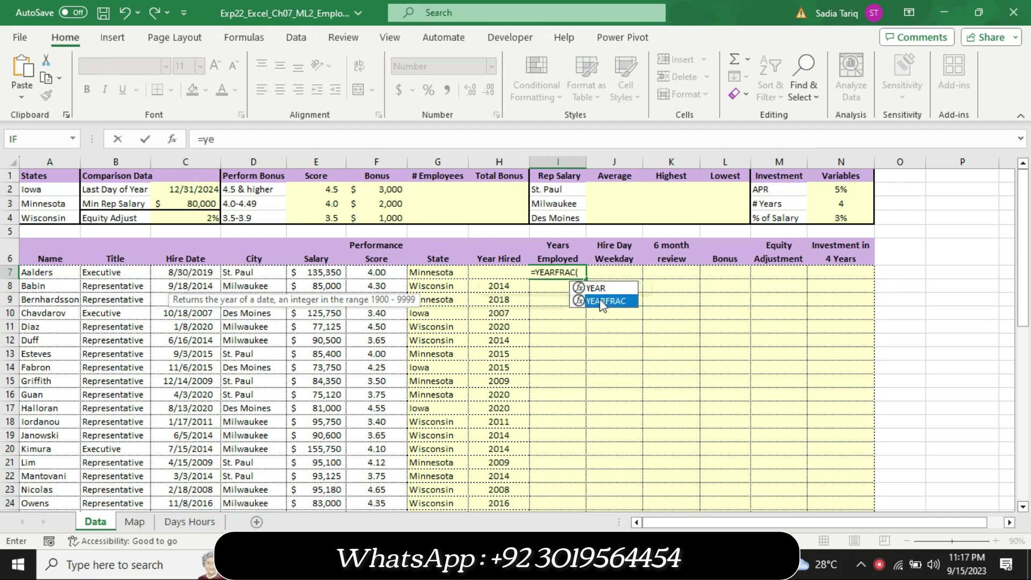
double_click(603, 302)
click(281, 144)
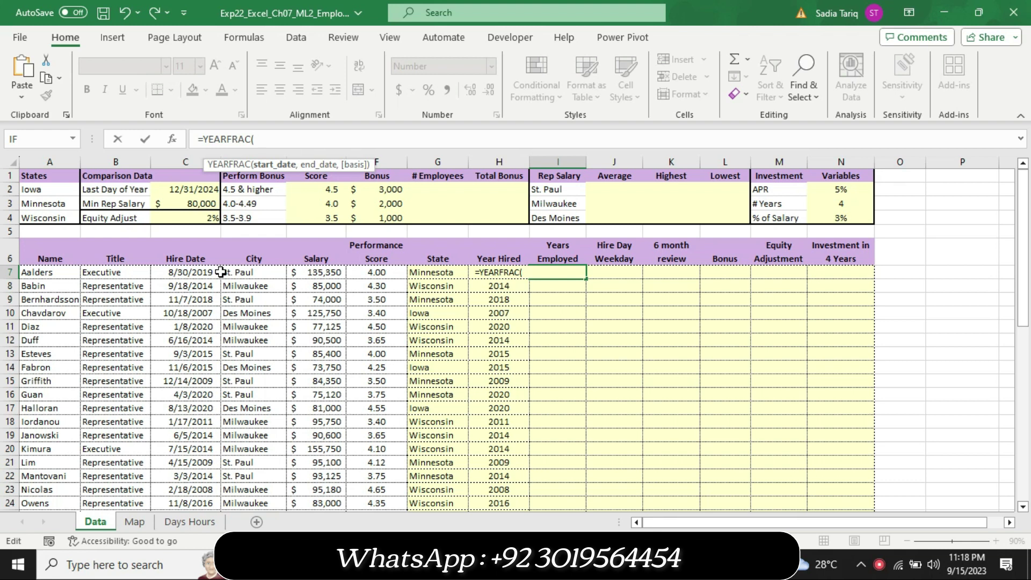
- Complete I7 as =YEARFRAC(C7,$C$2), giving 5.3 years, then return to Word
click(183, 272)
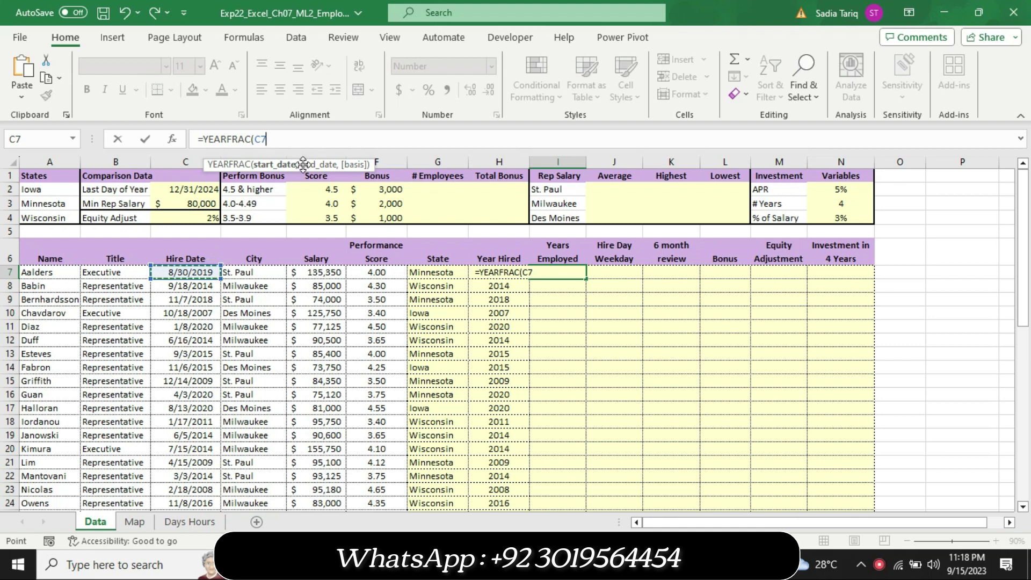
text(,)
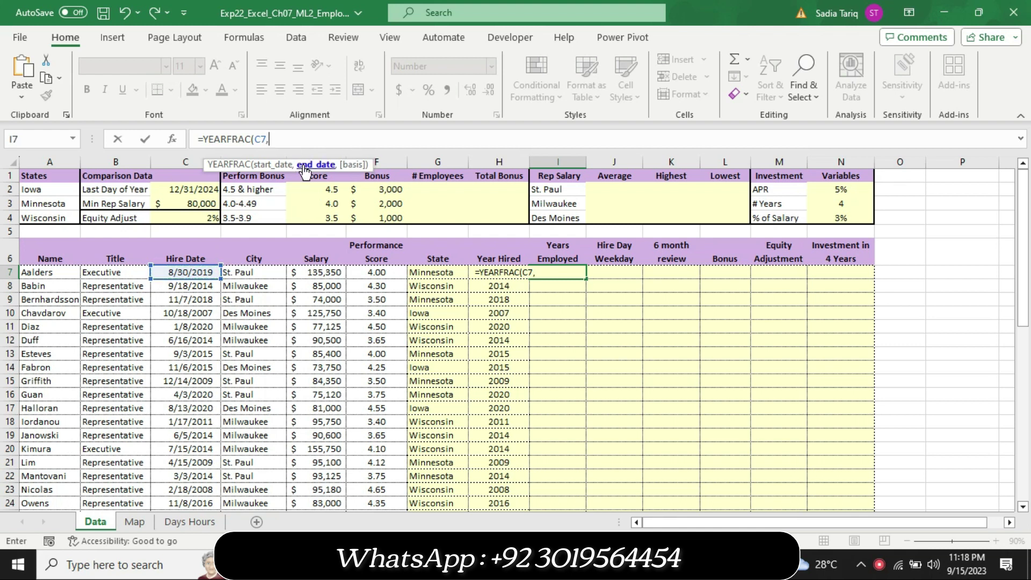
text(C2)
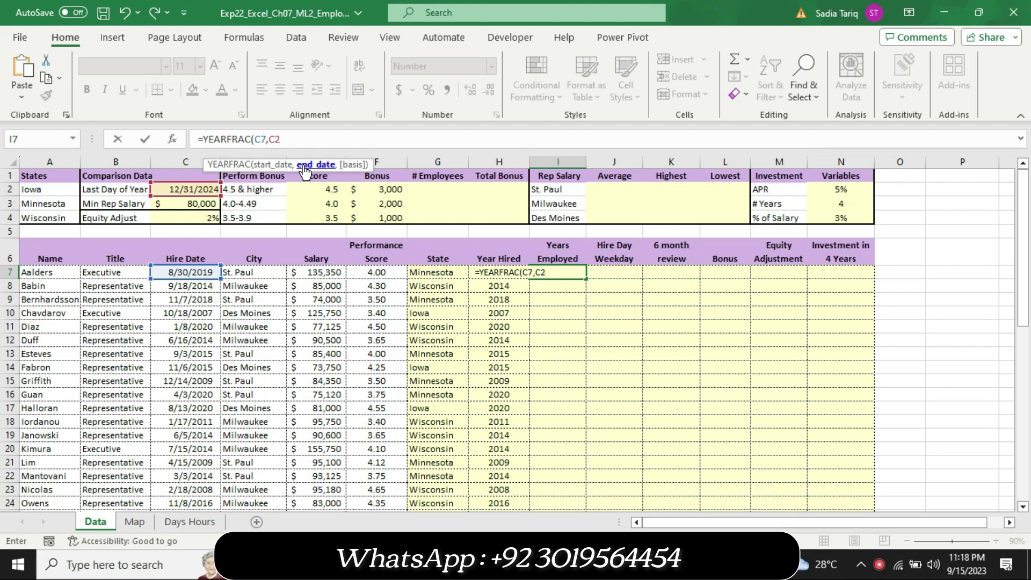
key(F4)
text())
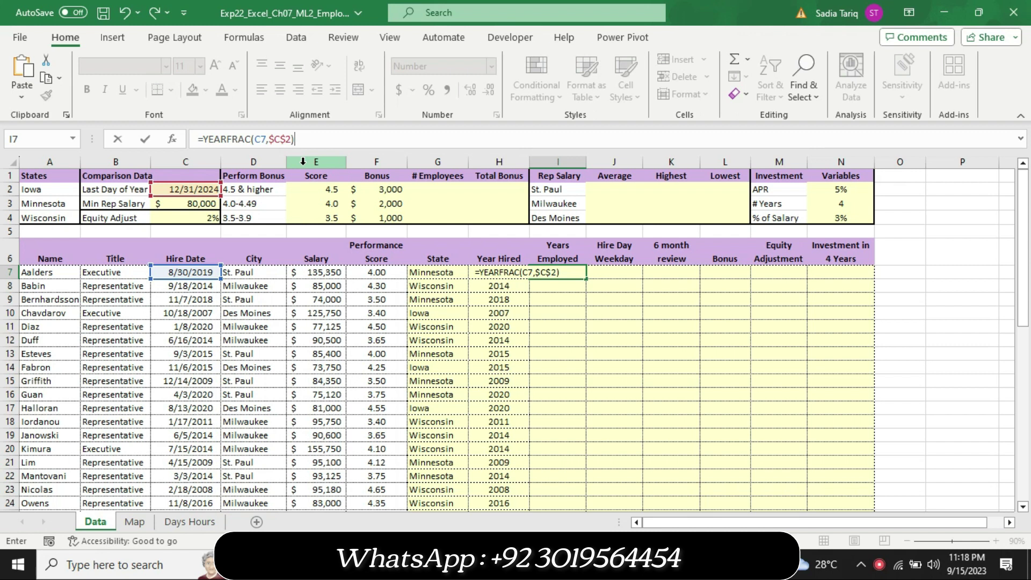
key(Return)
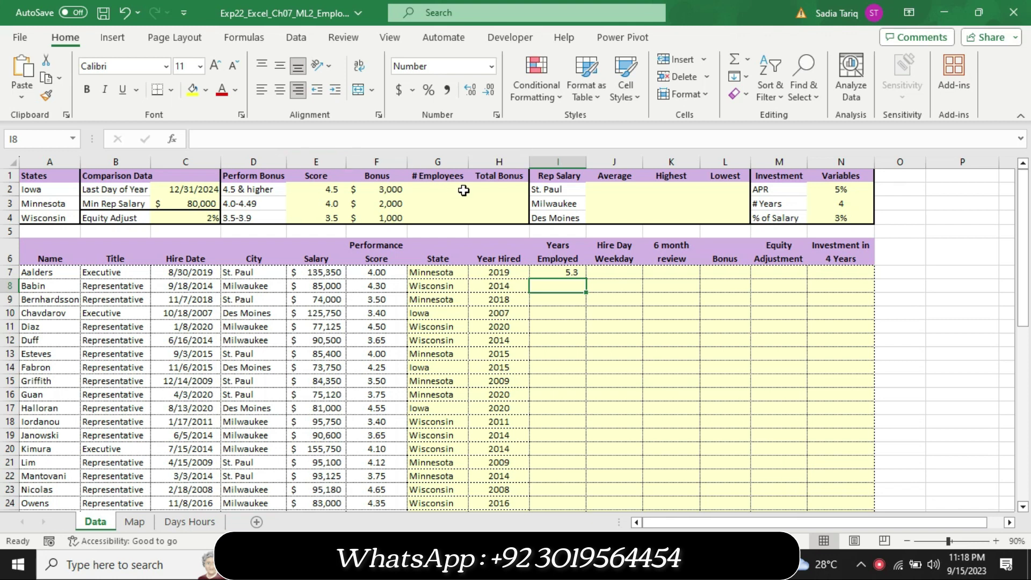
click(567, 273)
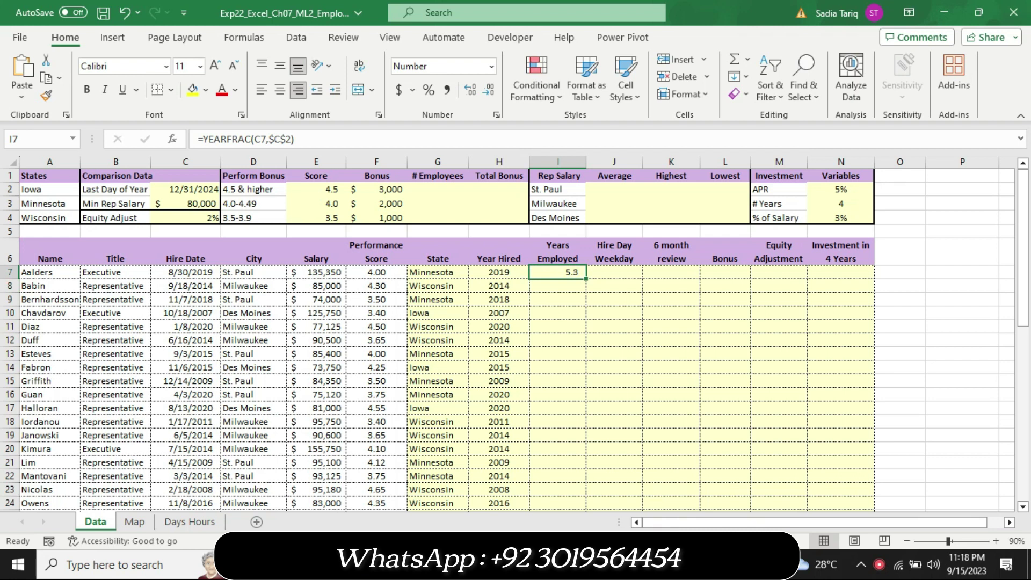
key(alt+Tab)
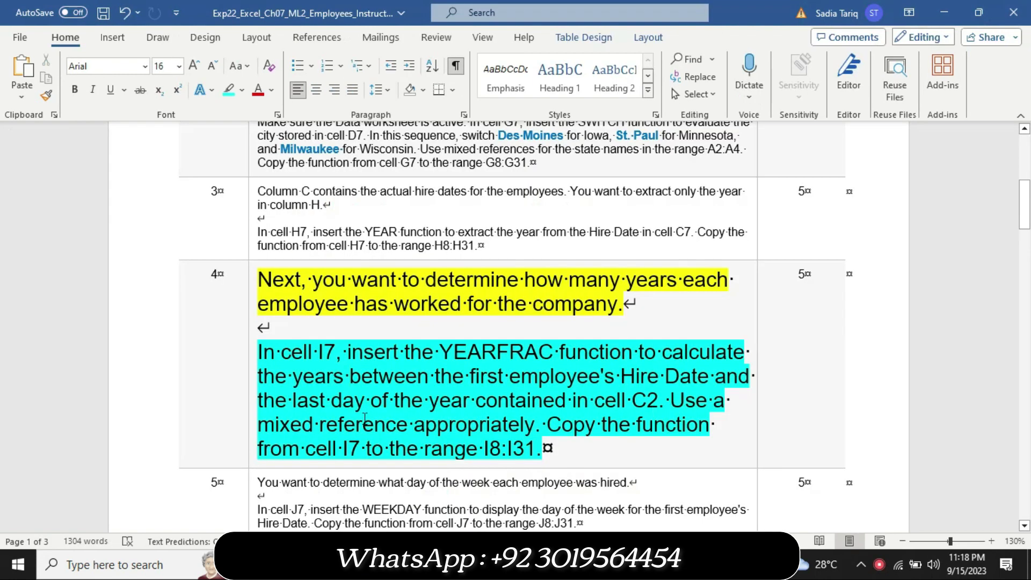
- Fill the YEARFRAC formula from I7 down to I31, then go back to Word
drag(543, 424, 541, 448)
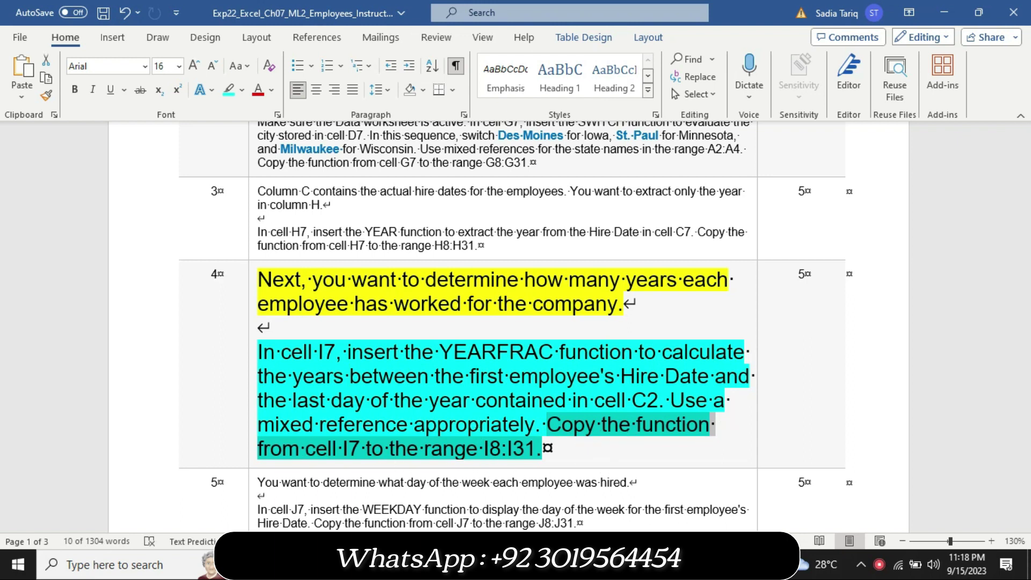
key(alt+Tab)
mouse_move(587, 279)
mouse_down()
mouse_move(595, 386)
mouse_move(583, 493)
mouse_up()
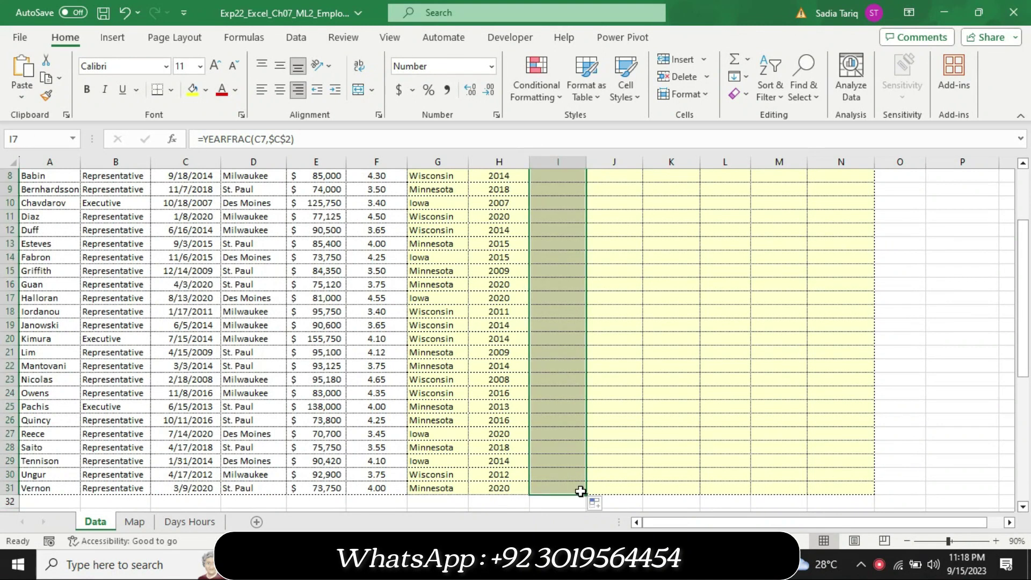
scroll(1009, 375, up, 3)
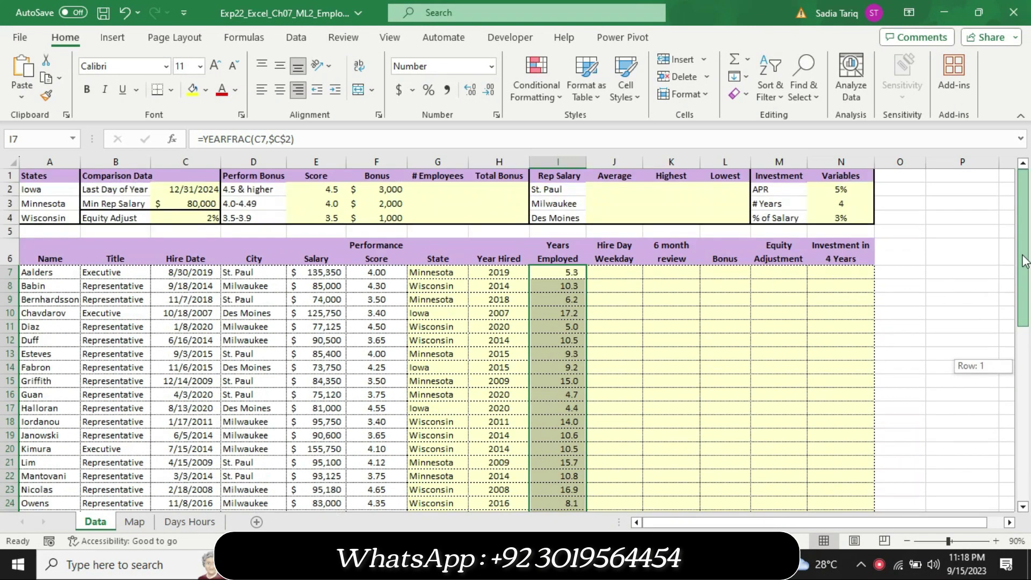
key(alt+Tab)
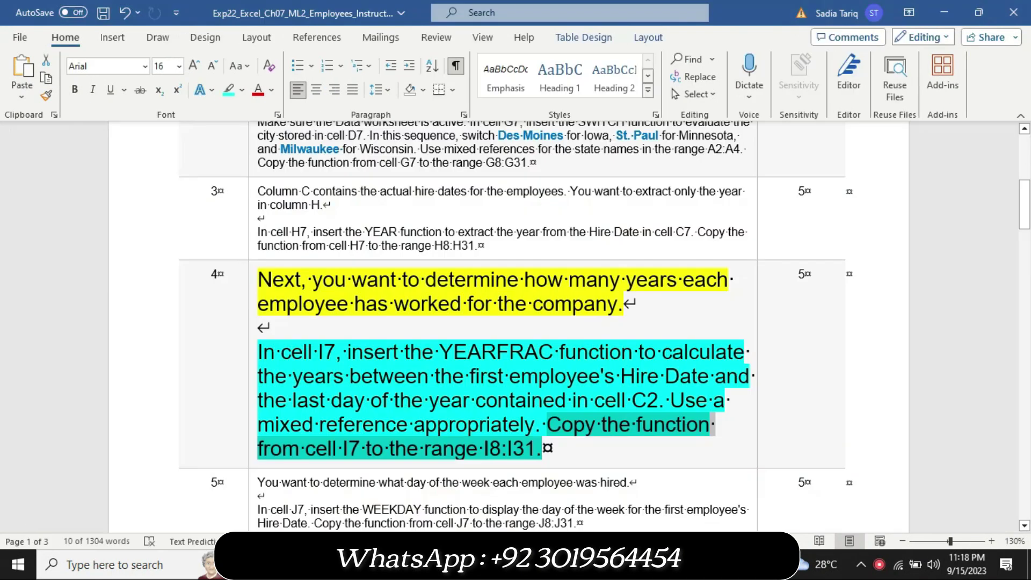
- Return step 4's instructions to 9 pt and remove their highlighting
click(251, 456)
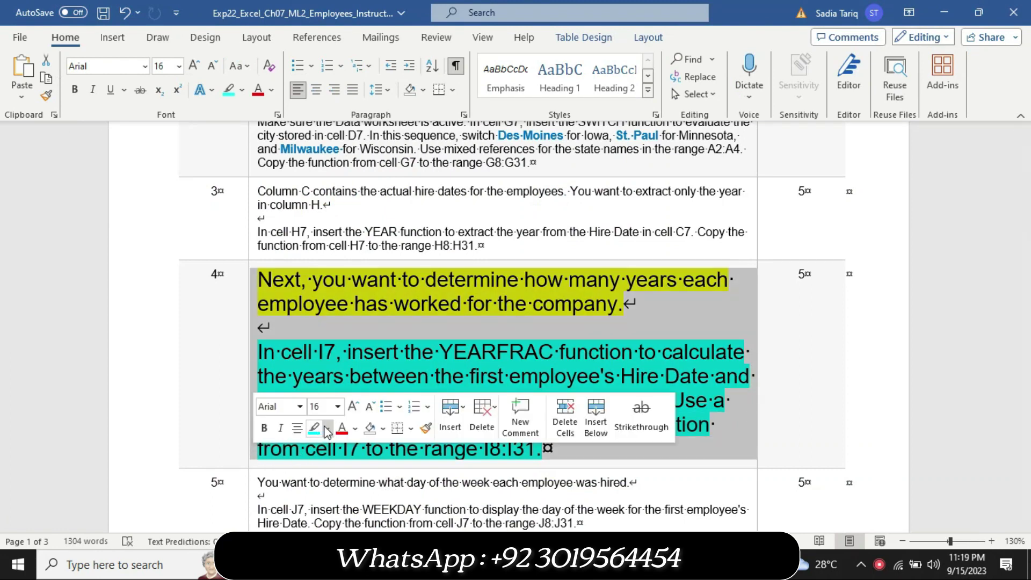
click(338, 407)
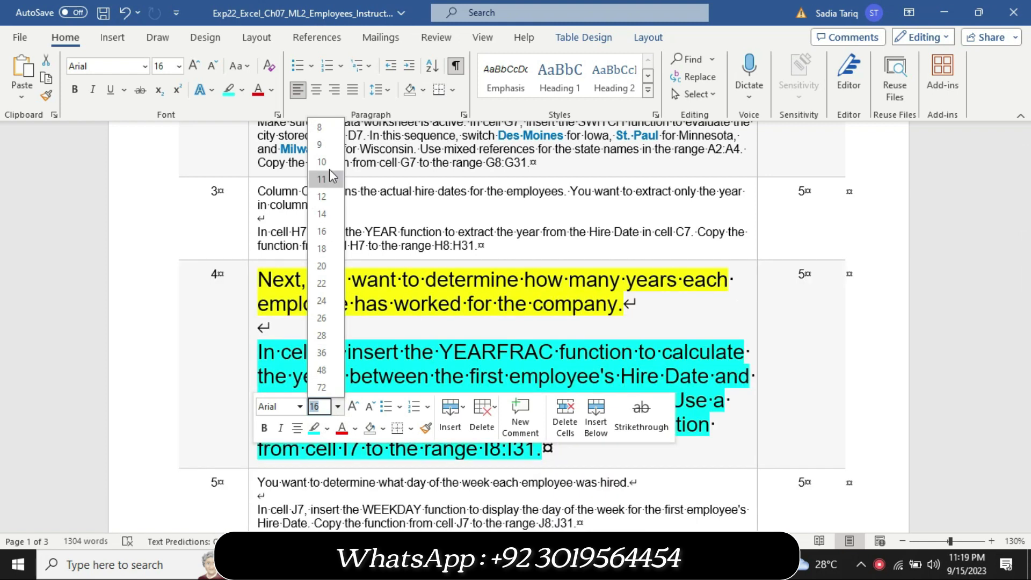
click(327, 150)
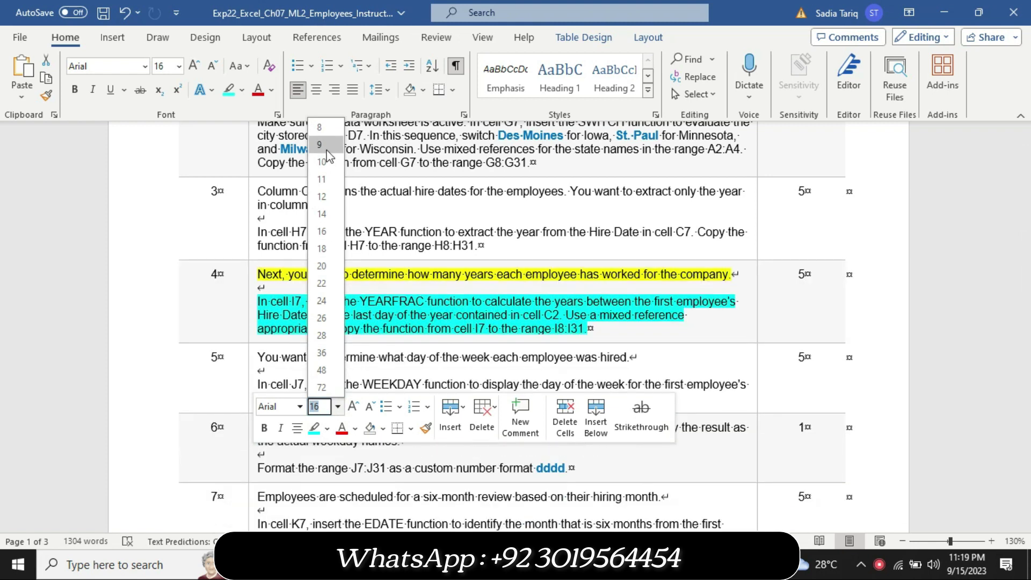
click(243, 90)
click(266, 182)
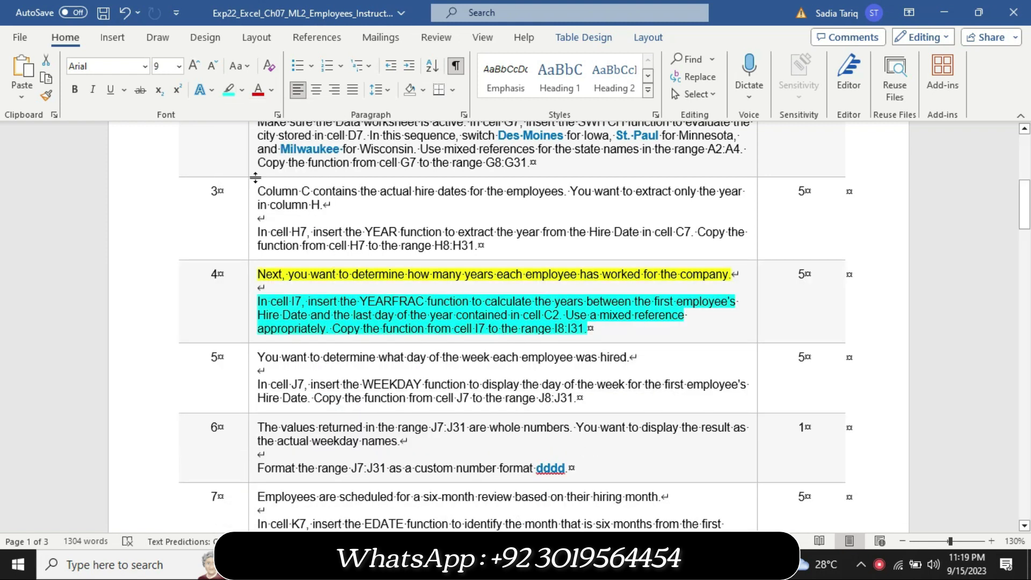
- Enlarge step 5's WEEKDAY instructions to 16 pt and highlight them yellow
click(253, 380)
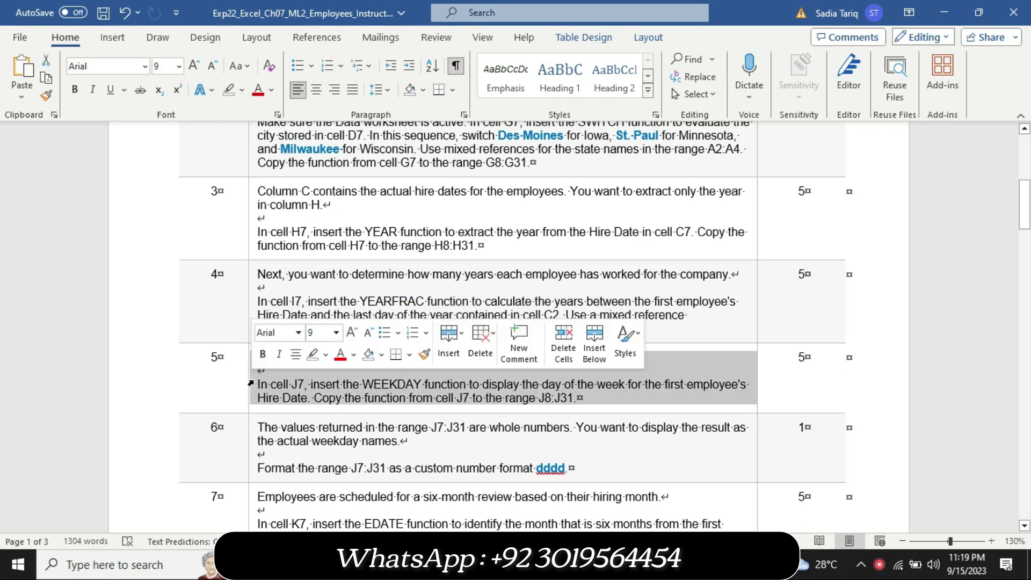
click(336, 332)
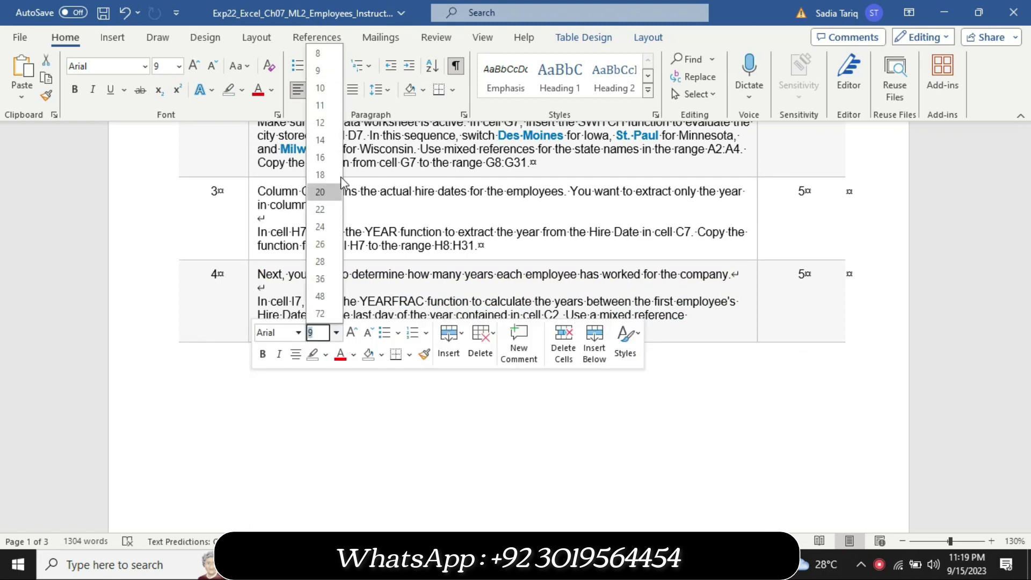
click(320, 157)
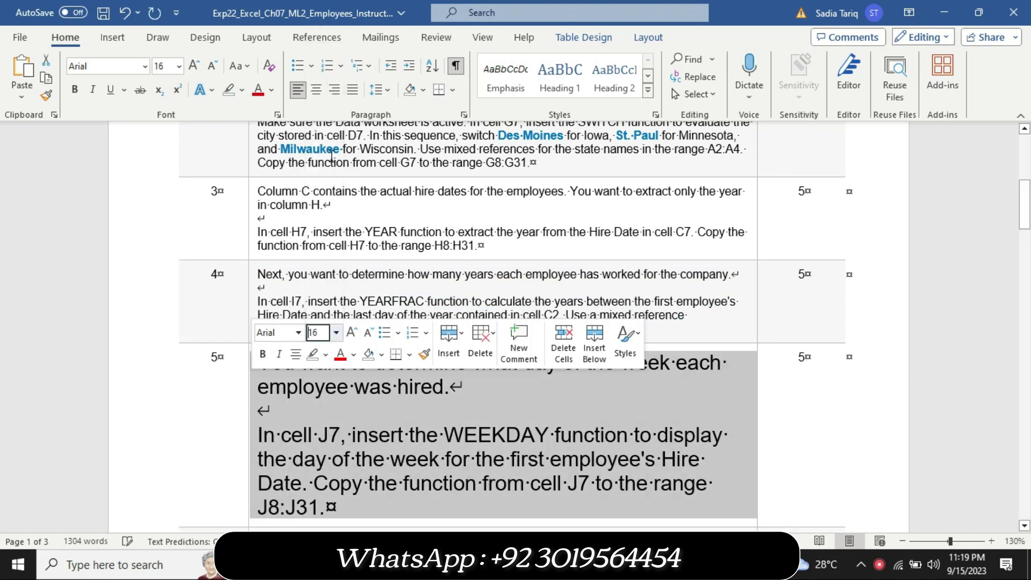
click(244, 95)
click(231, 108)
key(Right)
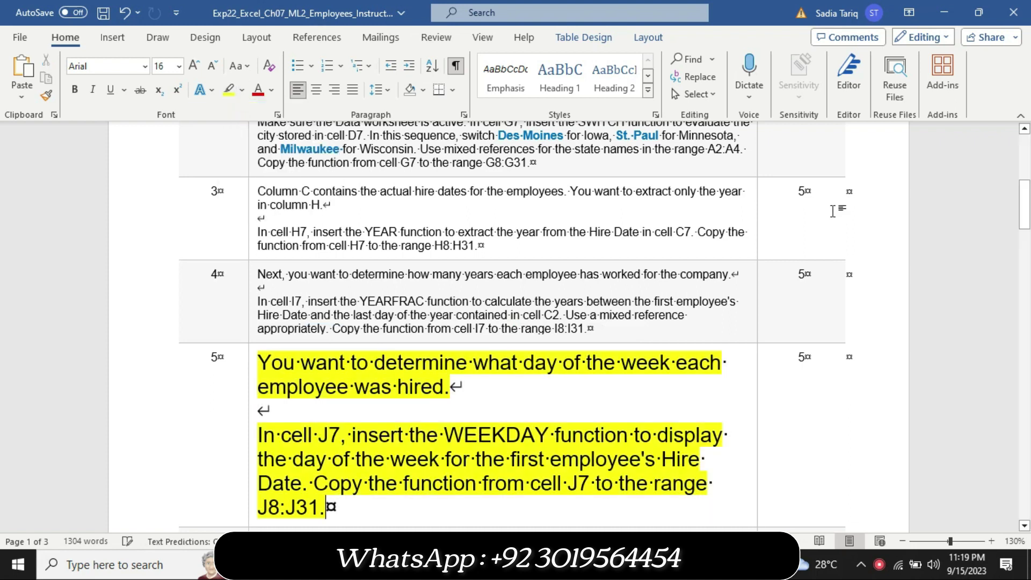
drag(1025, 228, 1025, 239)
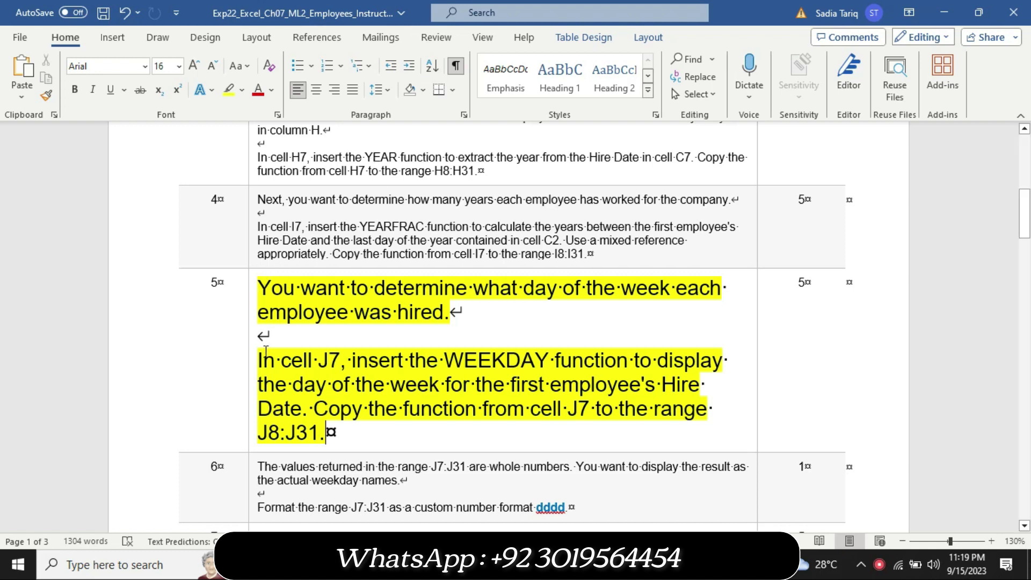
- Highlight step 5's 'In cell J7…' WEEKDAY paragraph in turquoise and reselect it
drag(262, 354, 344, 432)
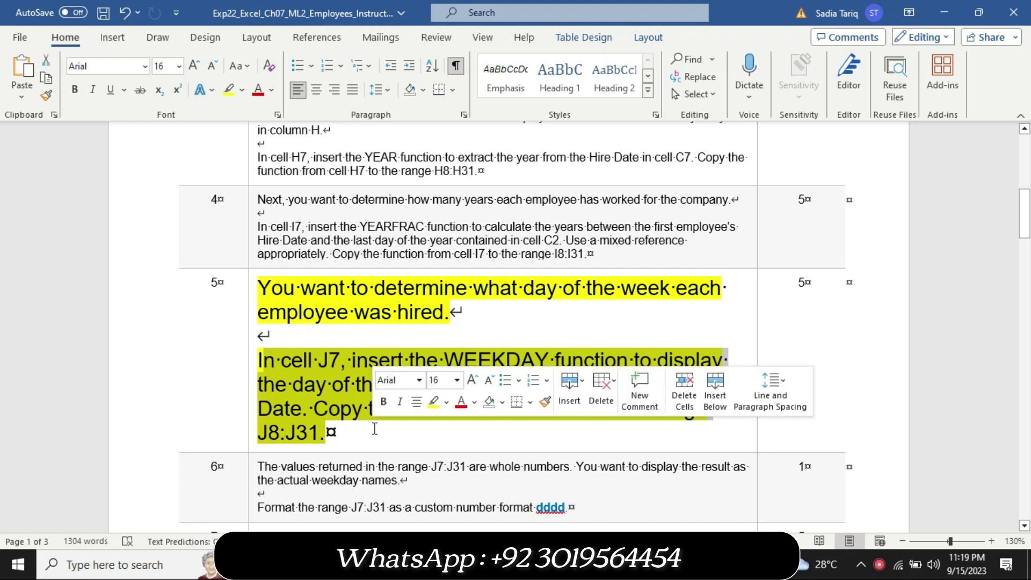
click(447, 408)
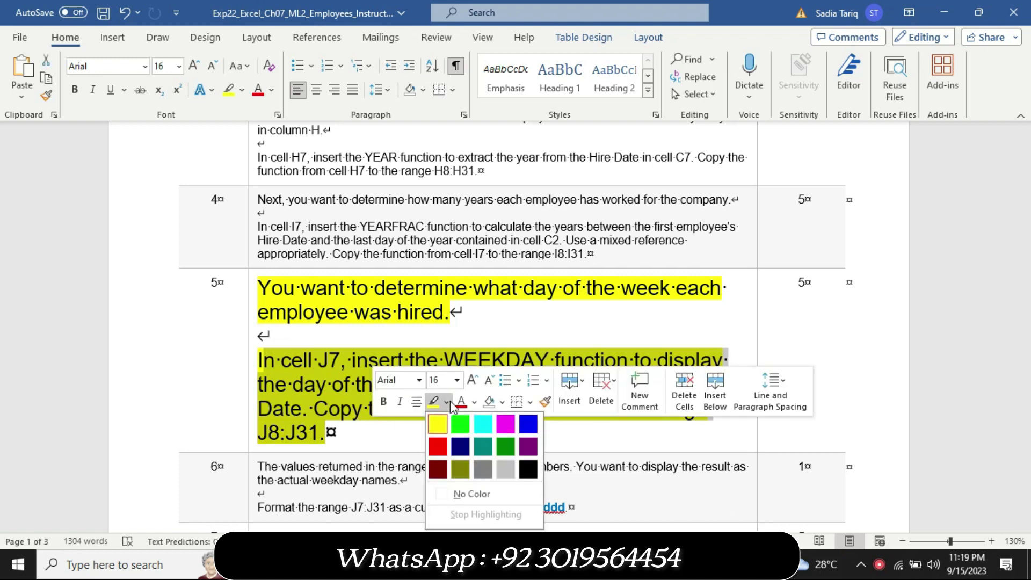
click(484, 422)
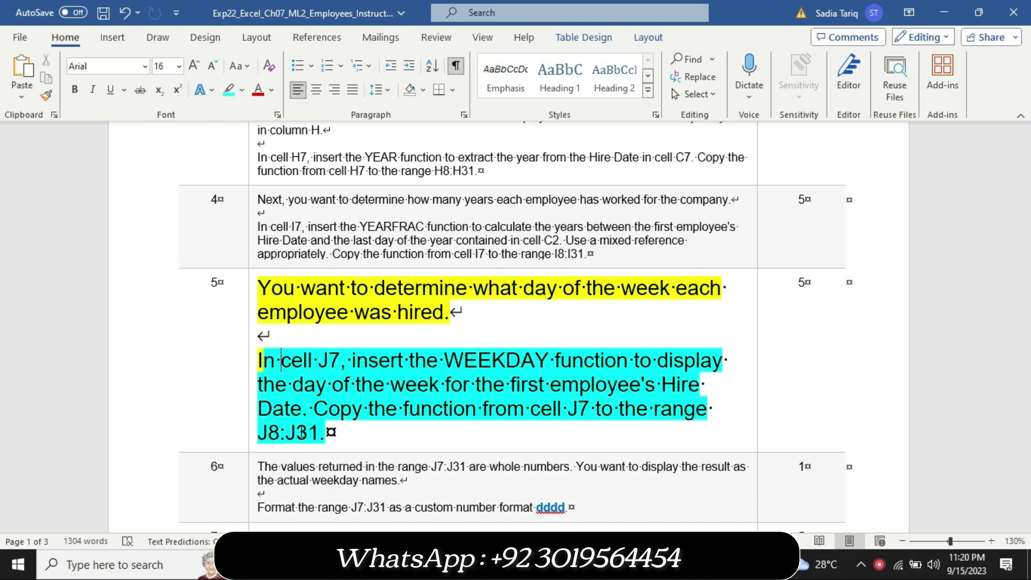
mouse_move(280, 361)
mouse_down()
mouse_move(406, 413)
mouse_move(329, 432)
mouse_up()
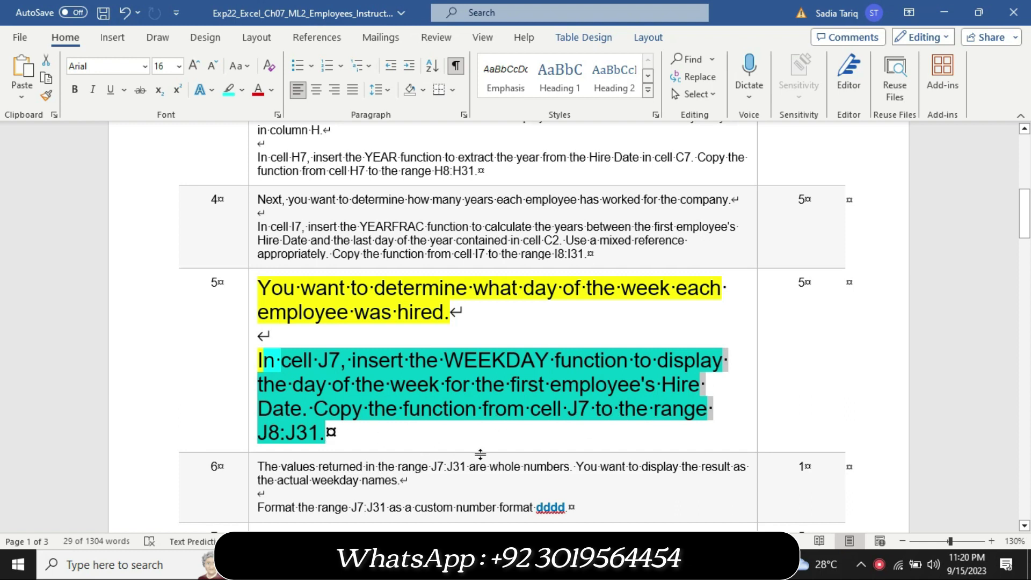
- Enter =WEEKDAY(C7) in Excel cell J7, returning 6, then switch back to Word
key(alt+Tab)
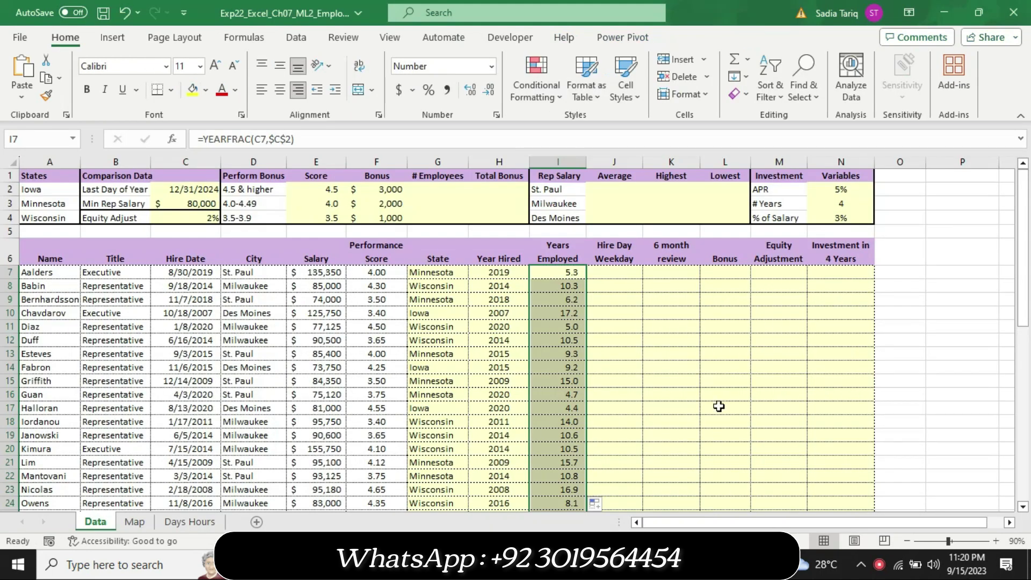
click(615, 274)
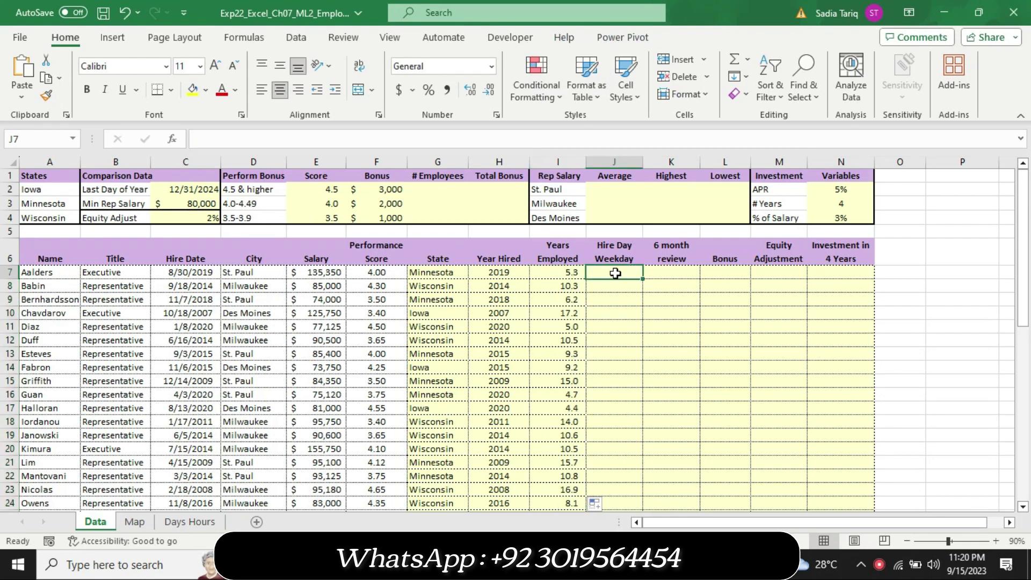
text(=)
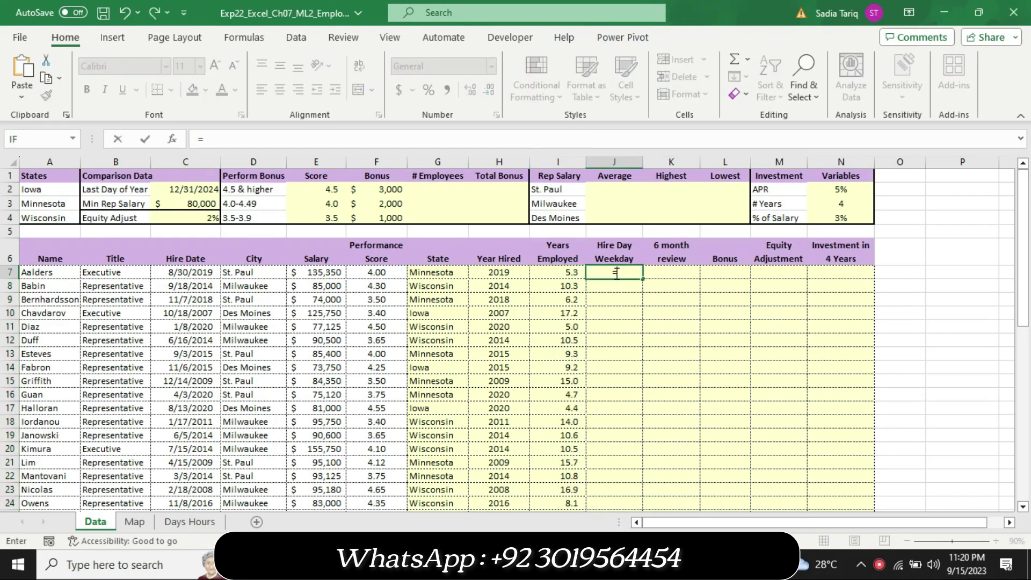
text(w)
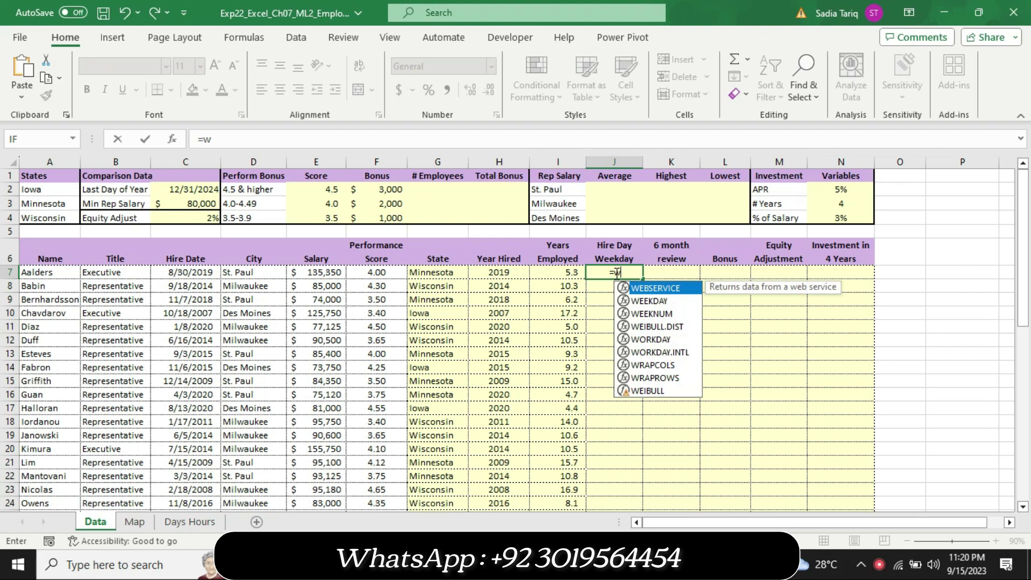
text(ee)
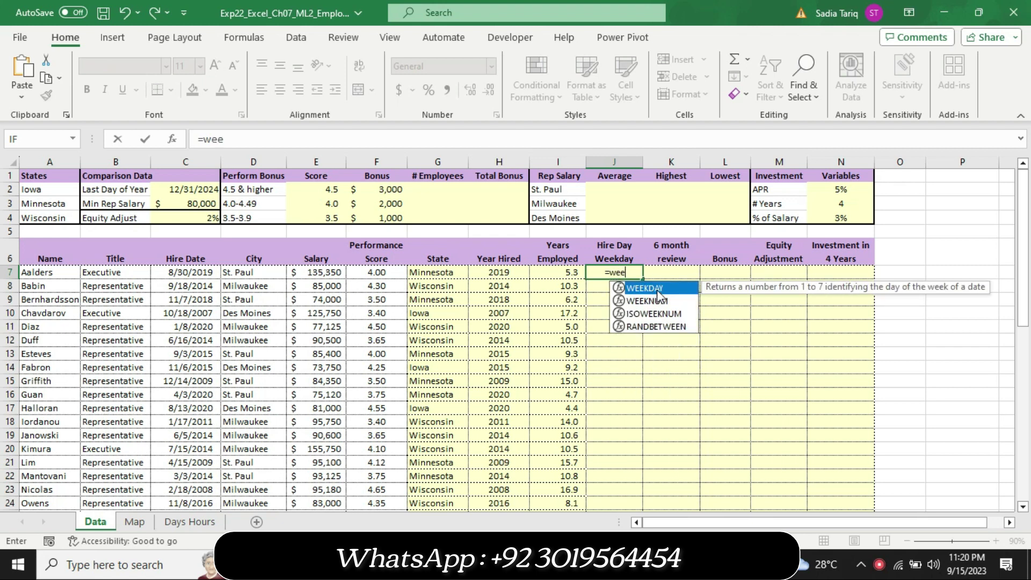
double_click(658, 289)
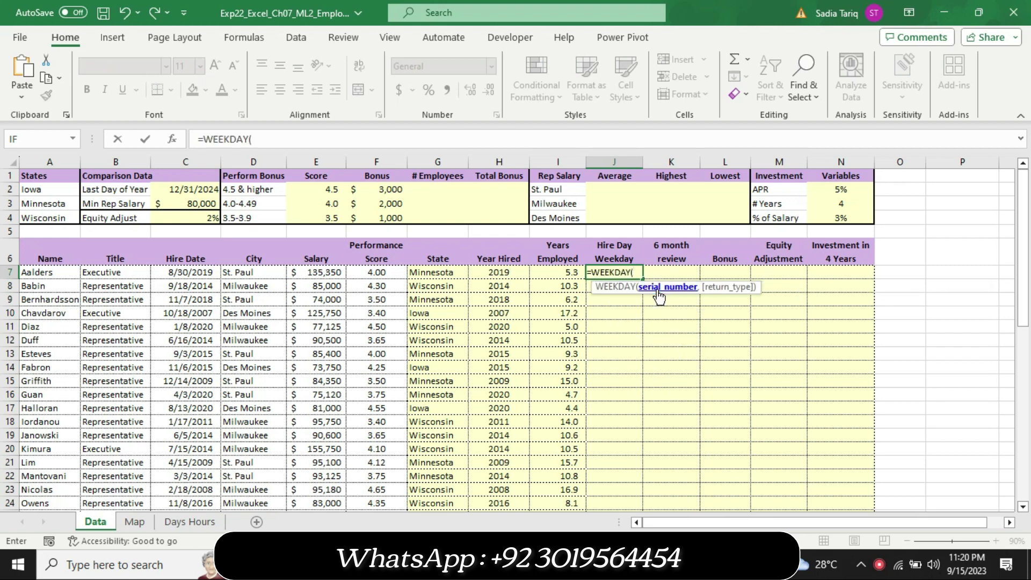
click(195, 273)
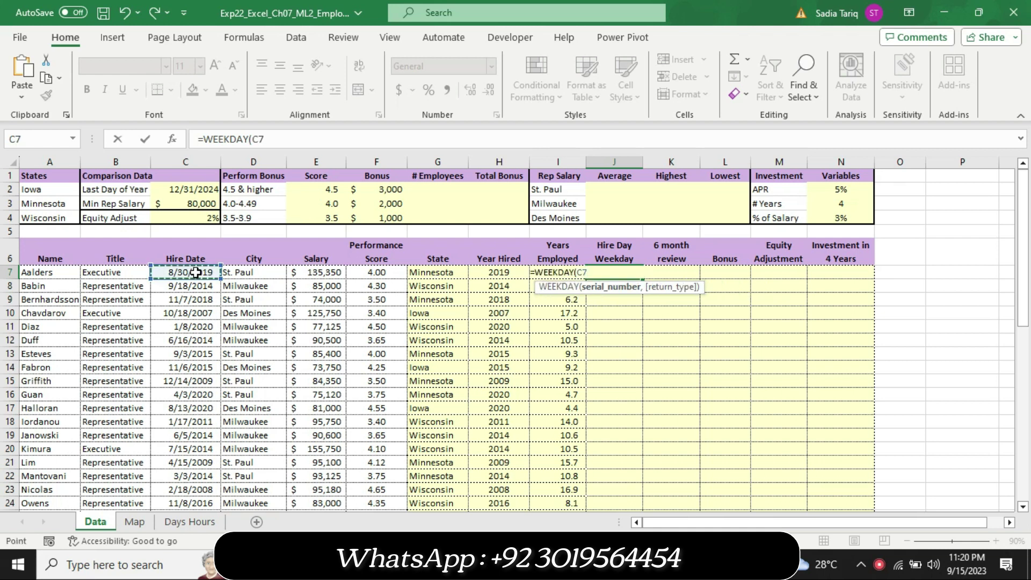
click(270, 138)
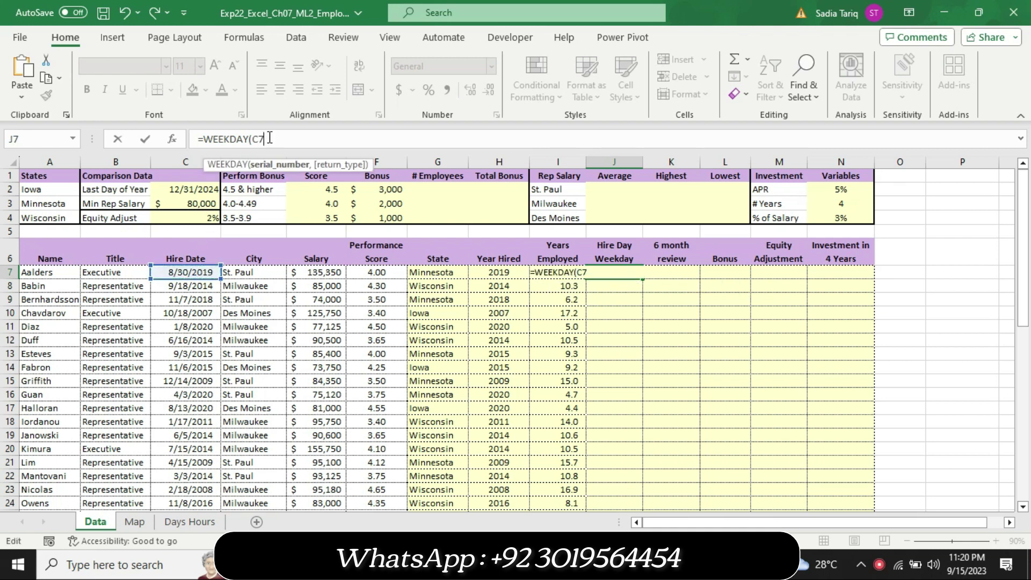
text())
key(Return)
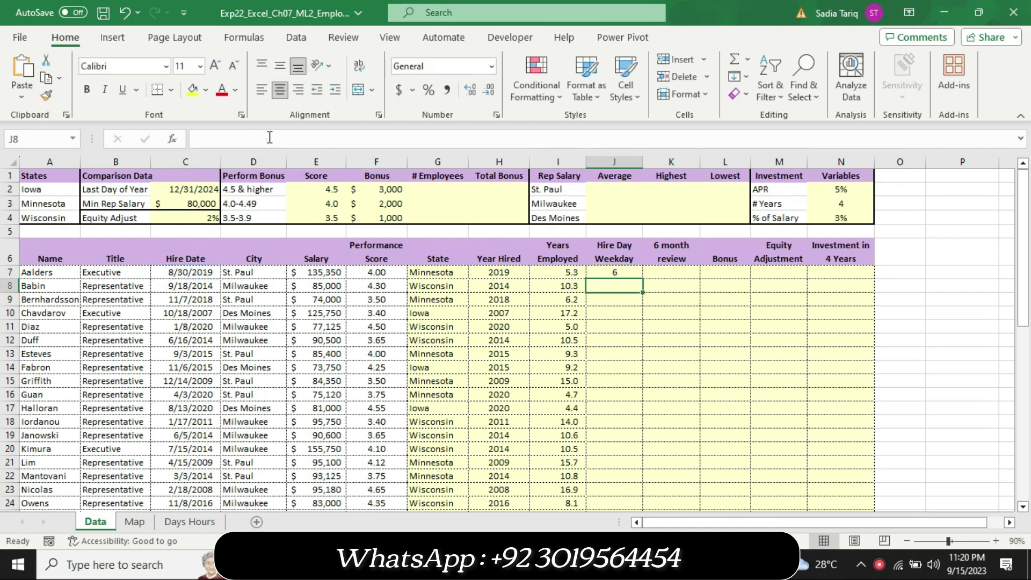
key(alt+Tab)
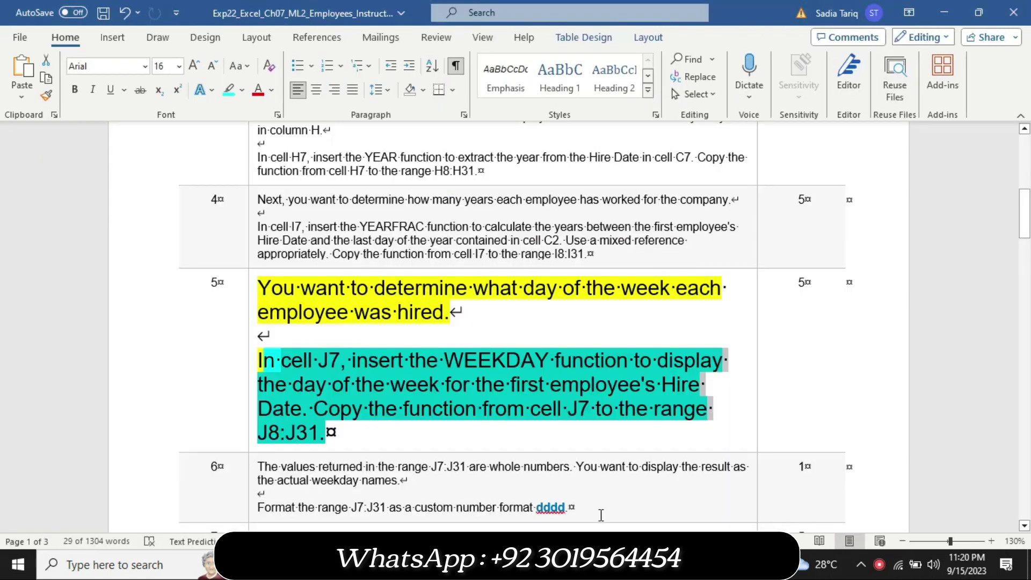
- Following step 5's copy instruction, fill the WEEKDAY formula from J7 down column J
click(408, 422)
drag(304, 408, 363, 447)
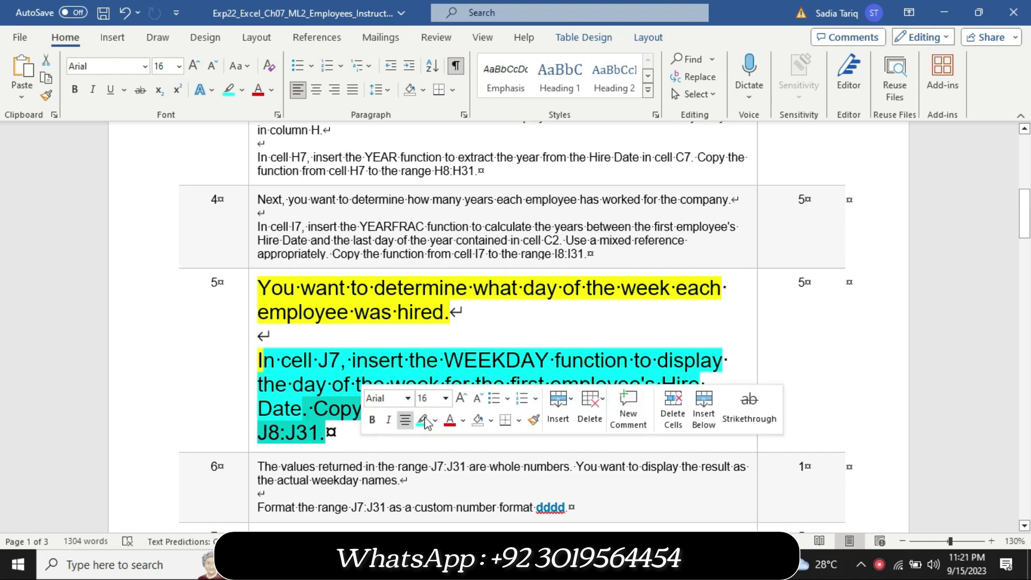
key(Left)
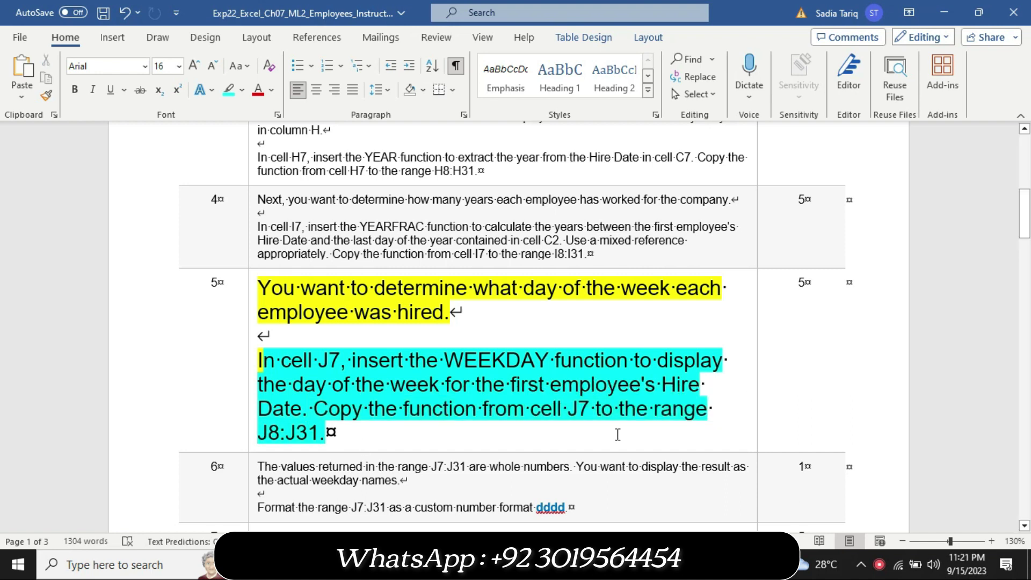
key(alt+Tab)
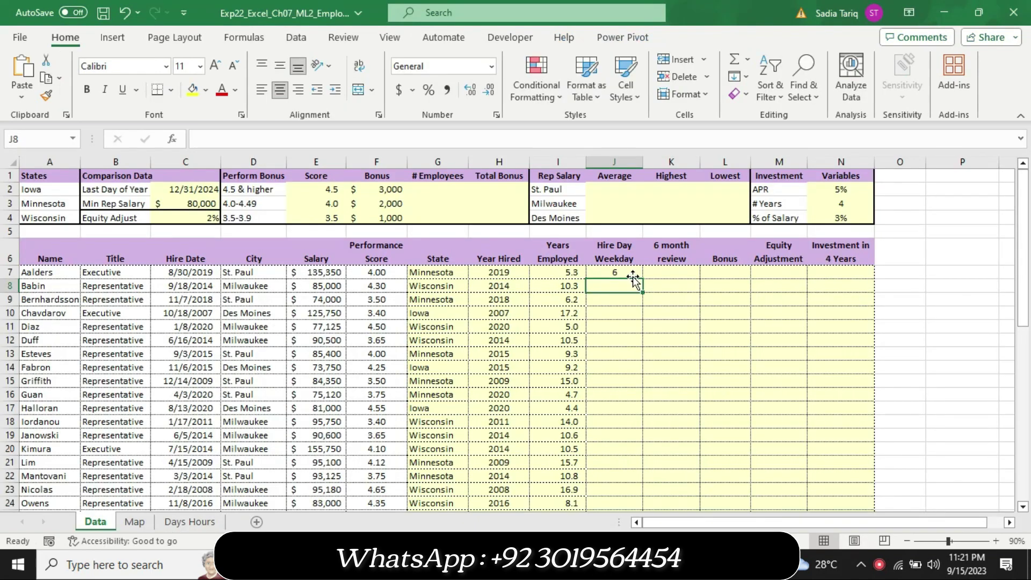
click(630, 274)
drag(645, 279, 642, 502)
key(alt+Tab)
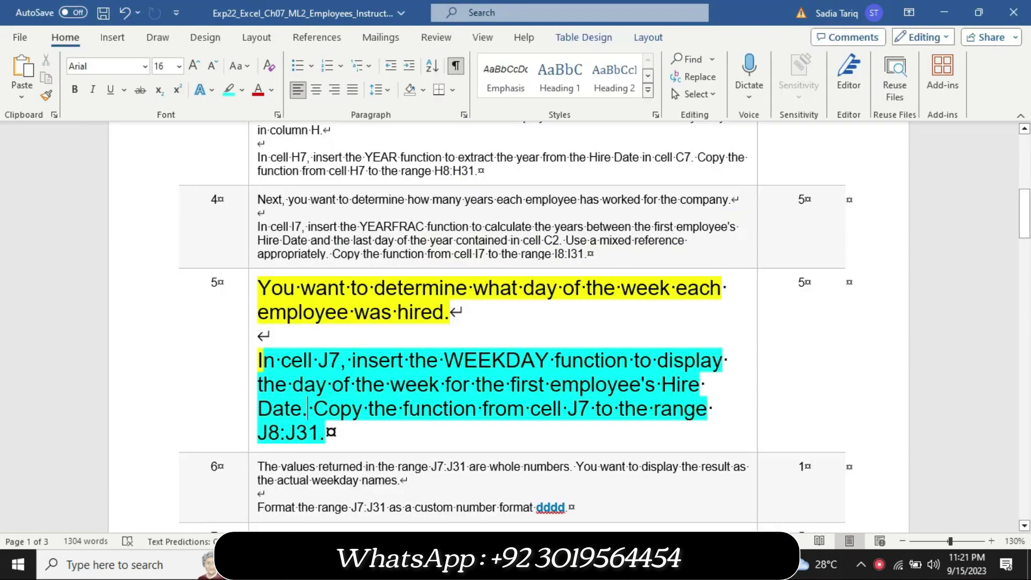
- Shrink step 5's instruction text back to 9 pt and begin clearing its highlight
click(250, 438)
click(337, 387)
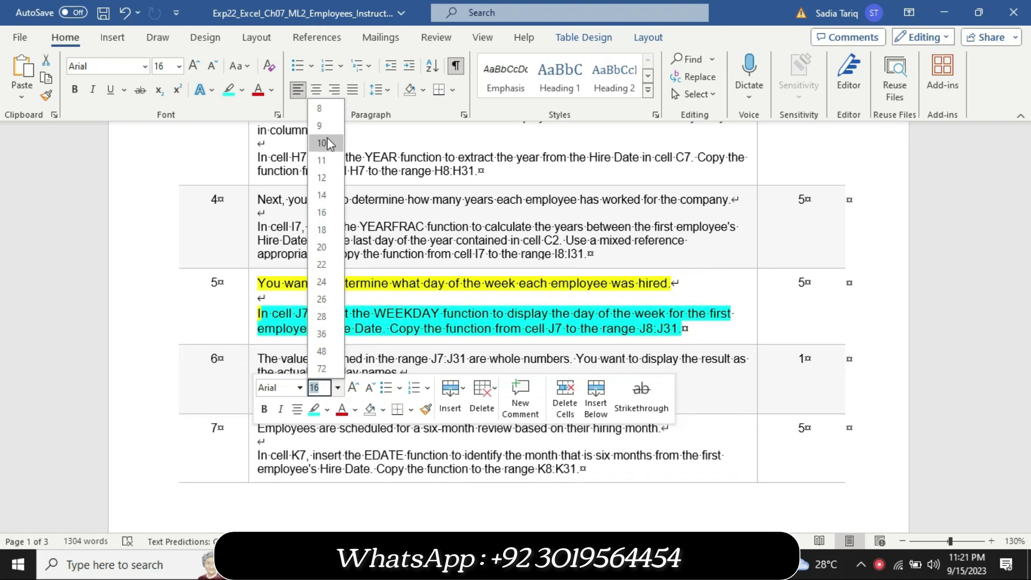
click(327, 129)
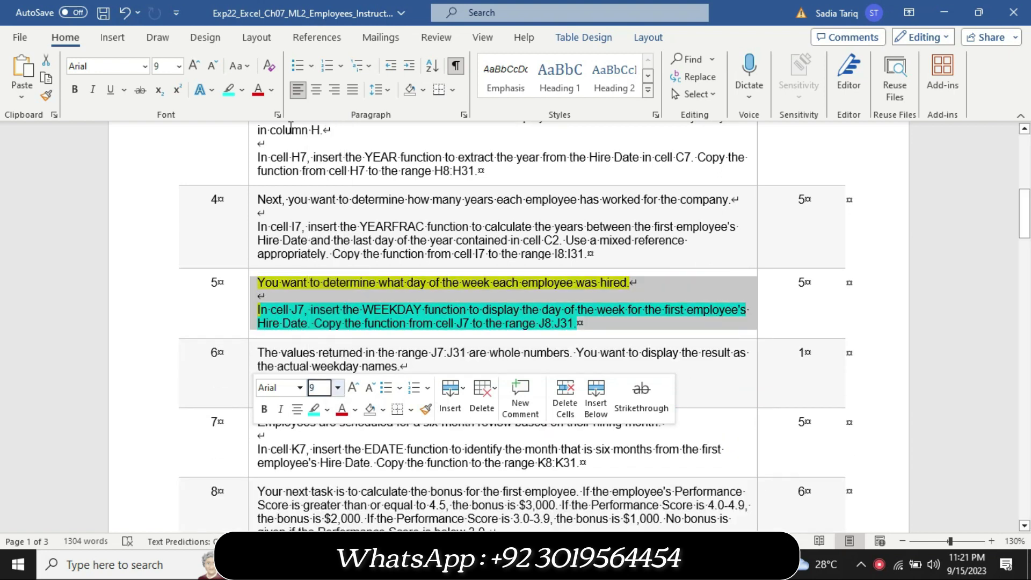
click(242, 89)
- Clear step 5's highlight, then make step 6's text 16 pt with yellow highlight
click(267, 180)
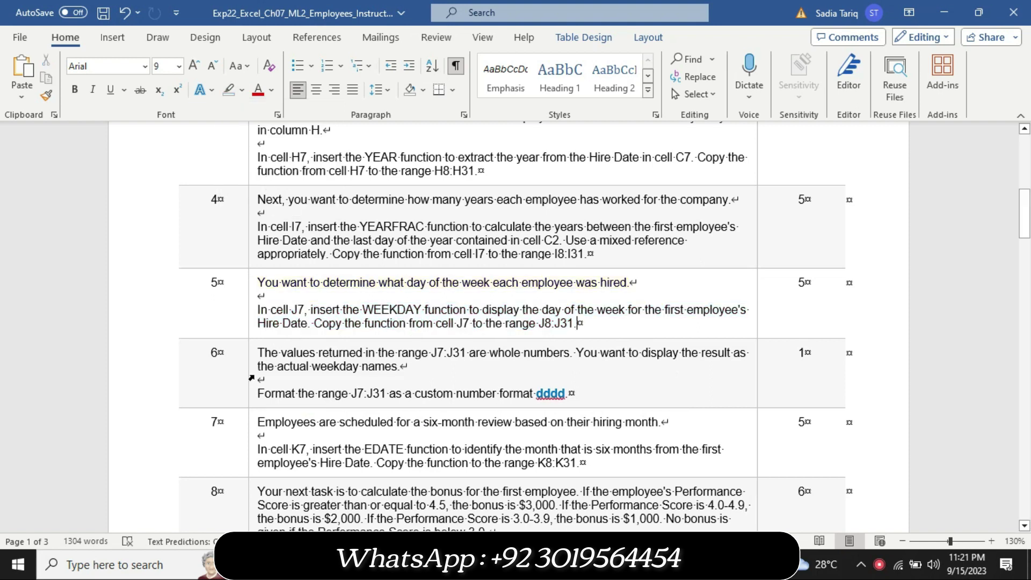
click(250, 377)
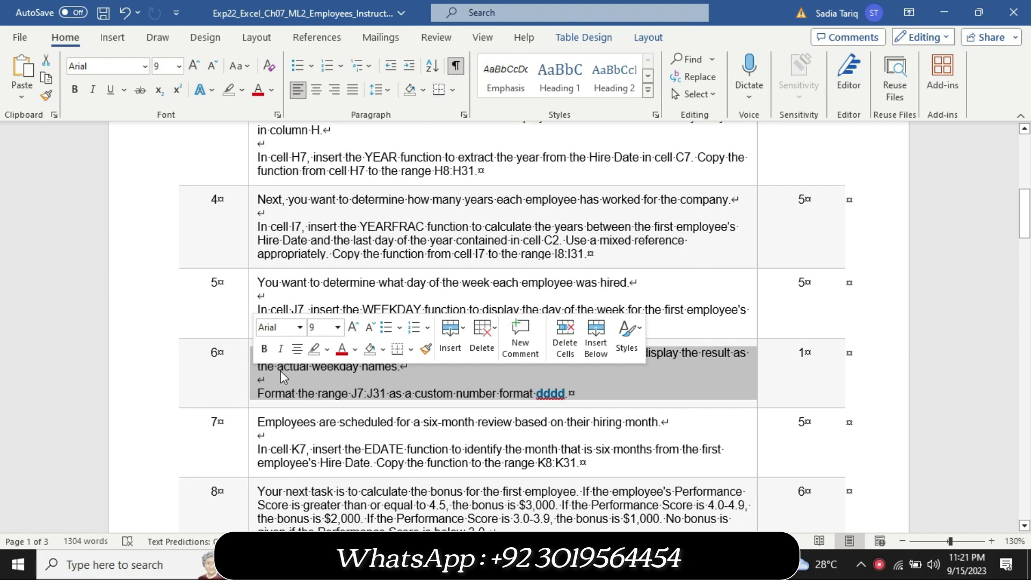
click(338, 327)
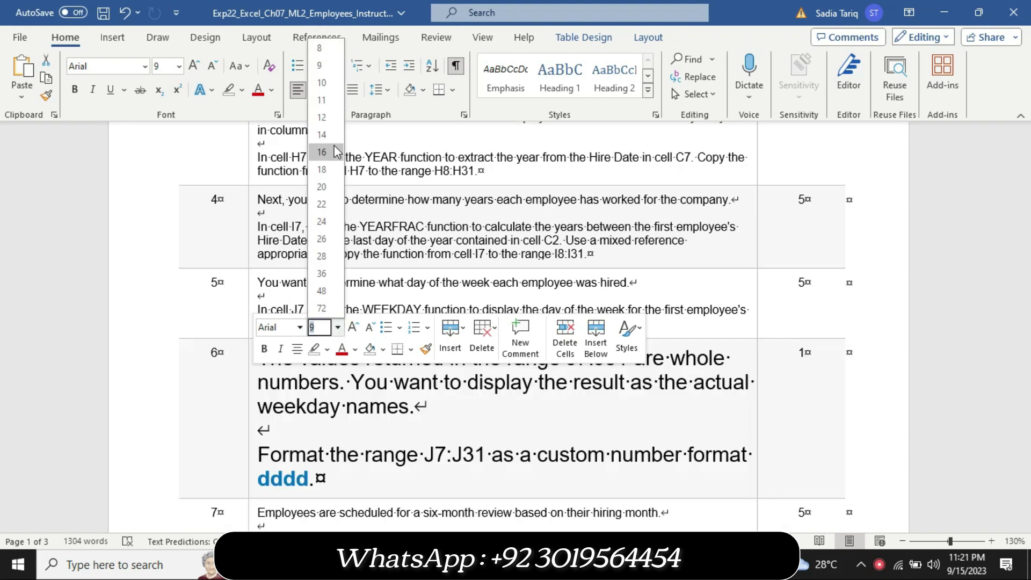
click(331, 151)
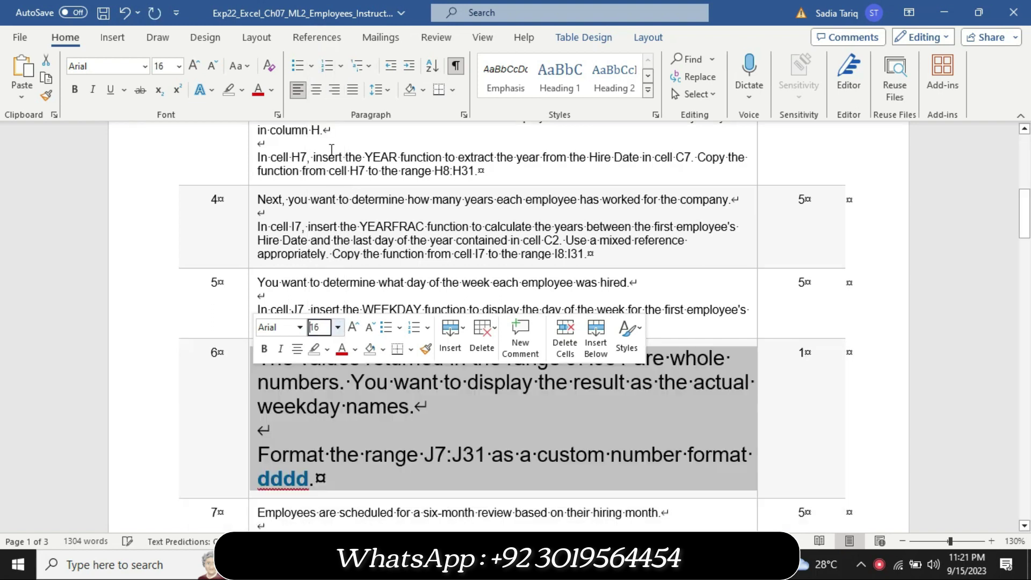
click(327, 349)
click(317, 365)
click(353, 423)
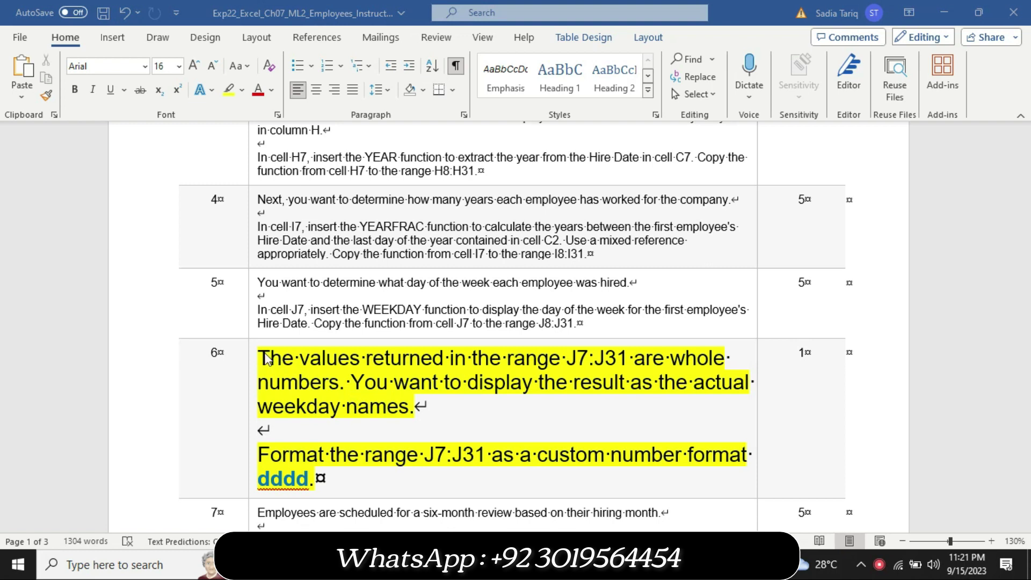
- Highlight step 6's first paragraph and dddd format sentence turquoise, then select J7:J31
drag(259, 356, 444, 420)
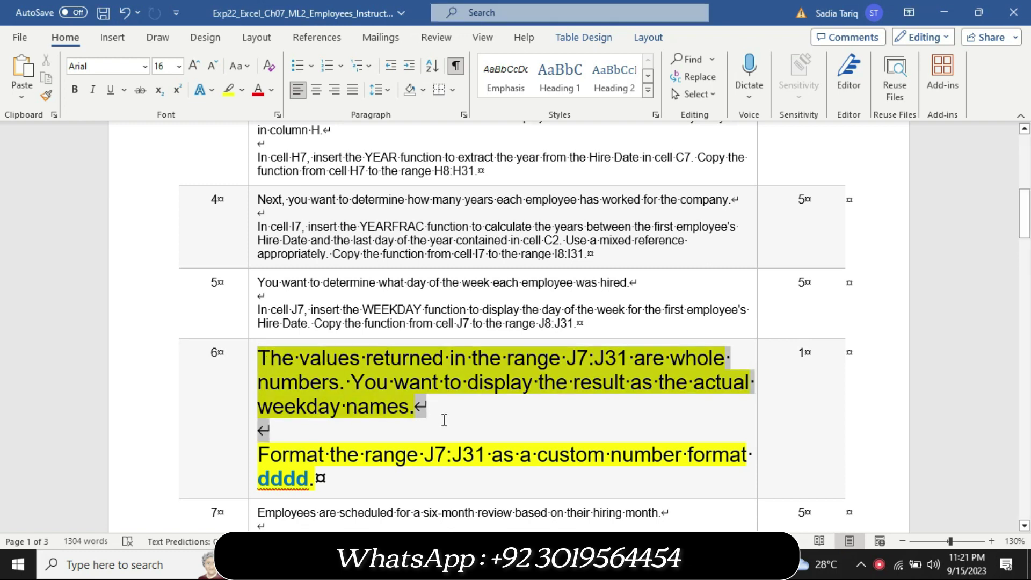
click(516, 395)
click(552, 416)
click(347, 406)
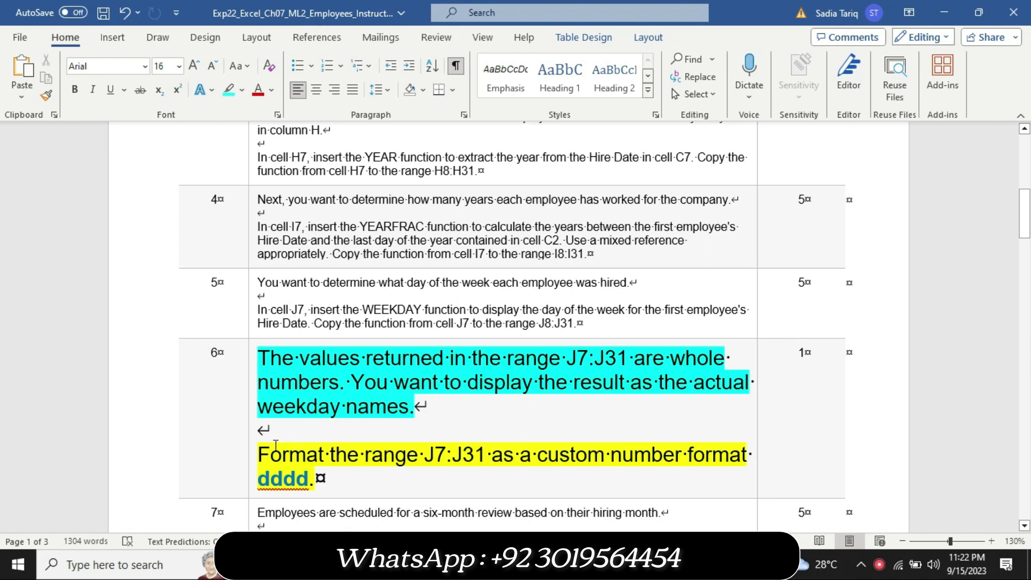
drag(261, 447, 324, 478)
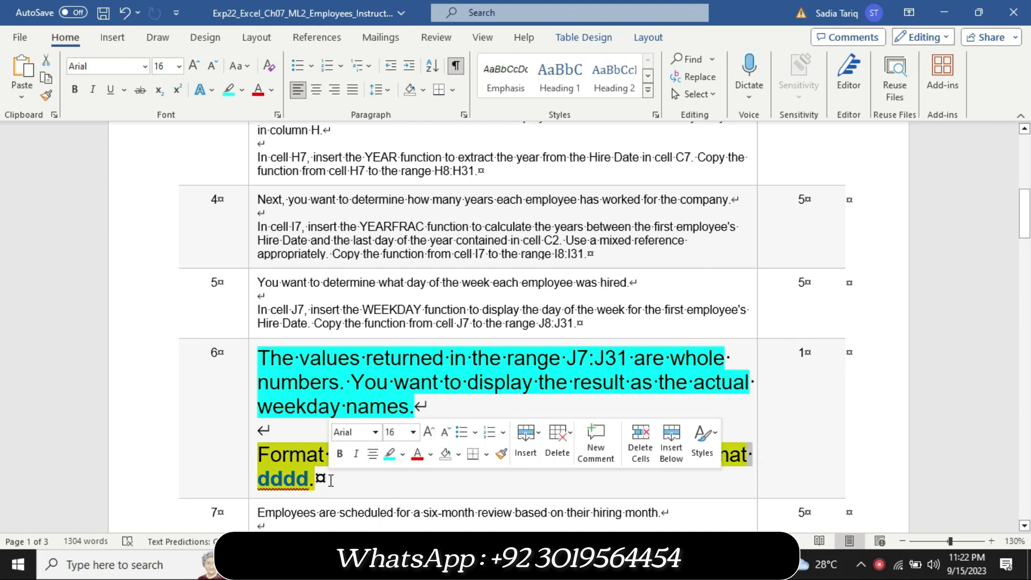
click(390, 454)
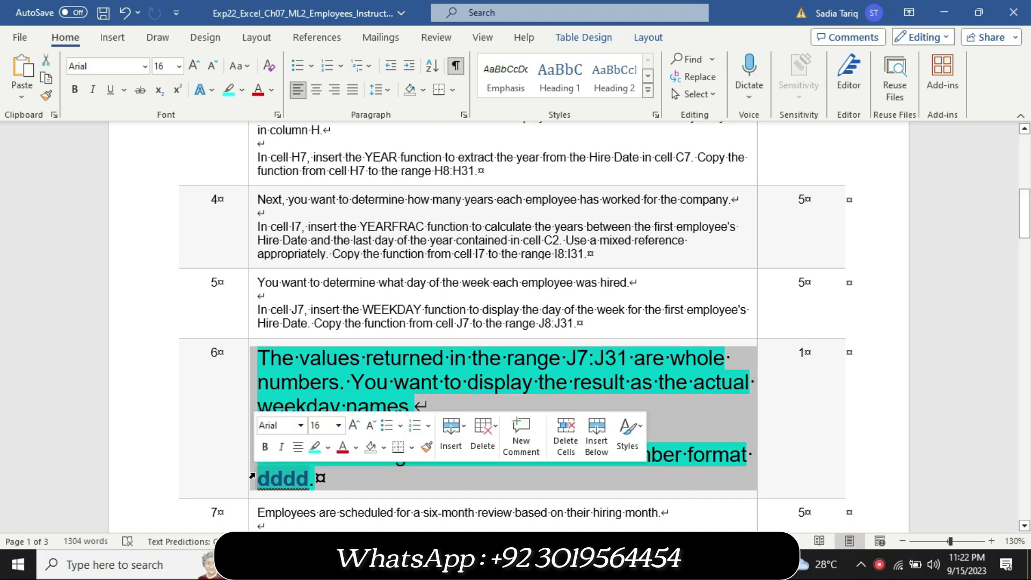
click(343, 478)
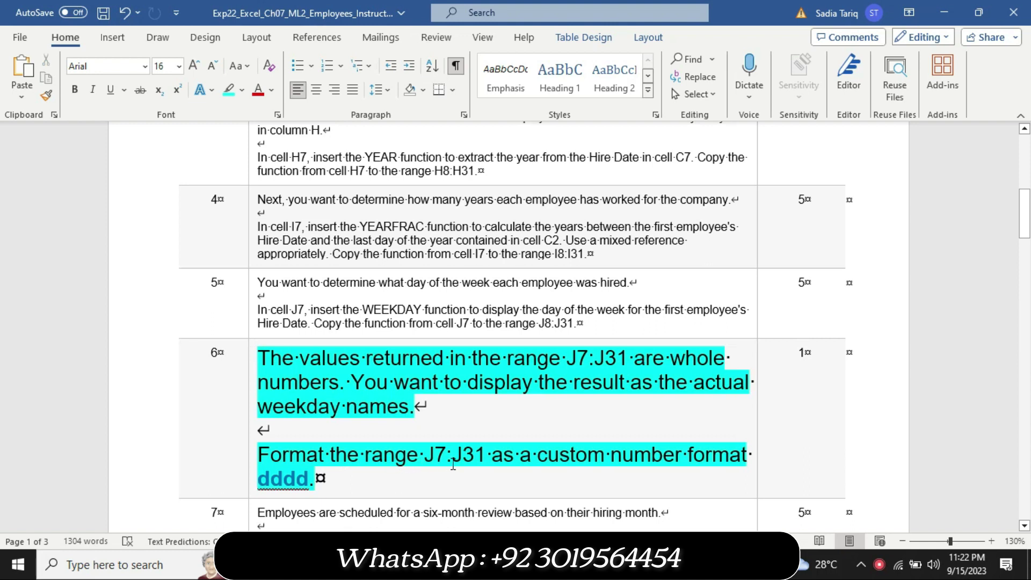
drag(488, 455, 426, 455)
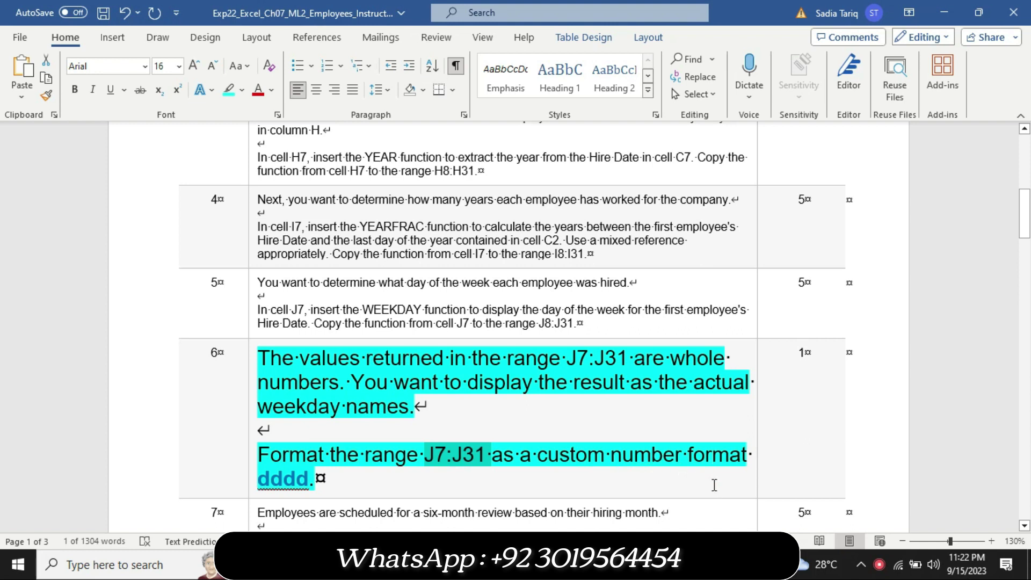
- Select J7:J31 through the Name Box, then recheck the Word instruction and come back to Excel
click(693, 483)
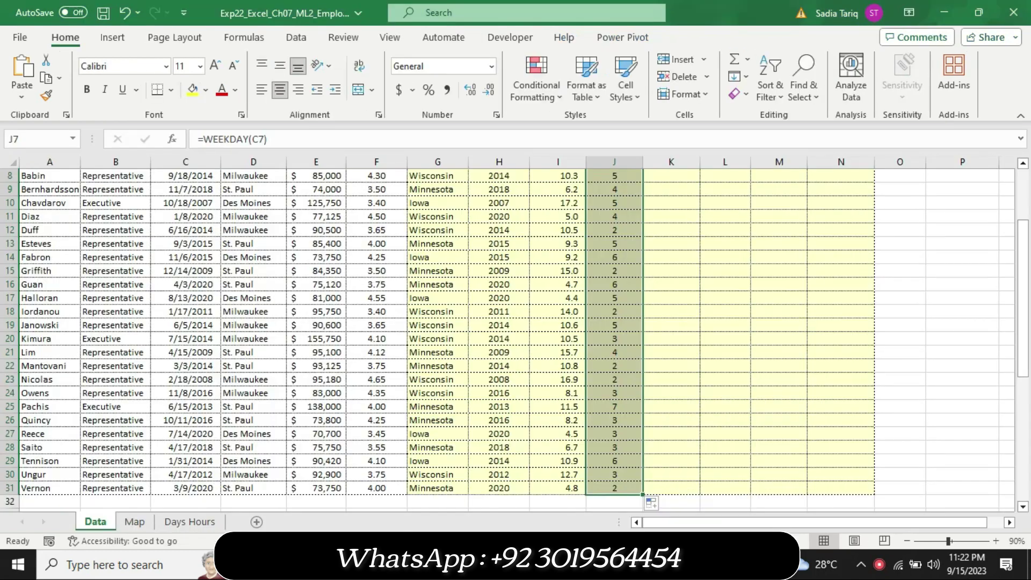
click(30, 137)
text(J7:J31)
key(Return)
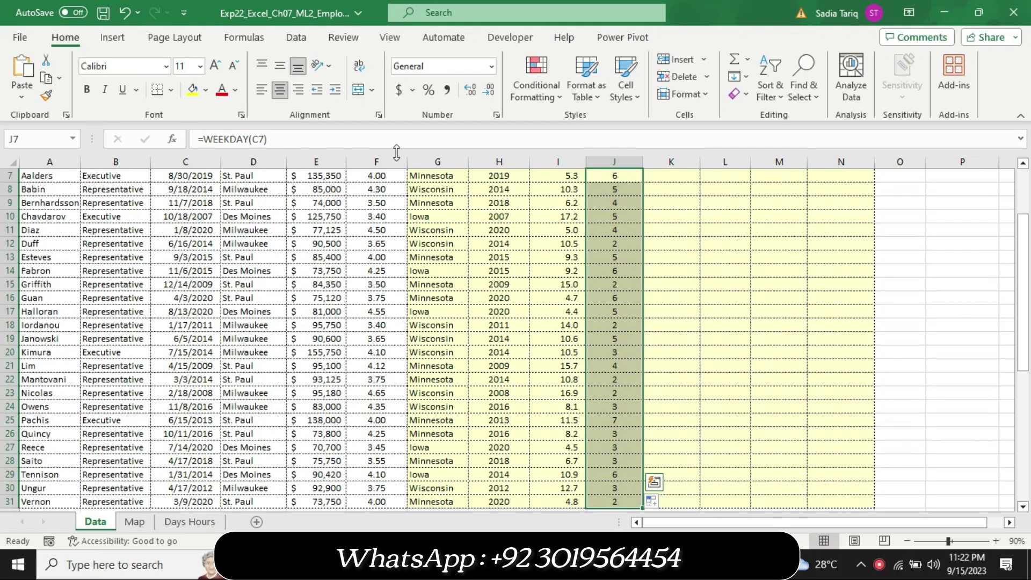
drag(1023, 257, 1024, 207)
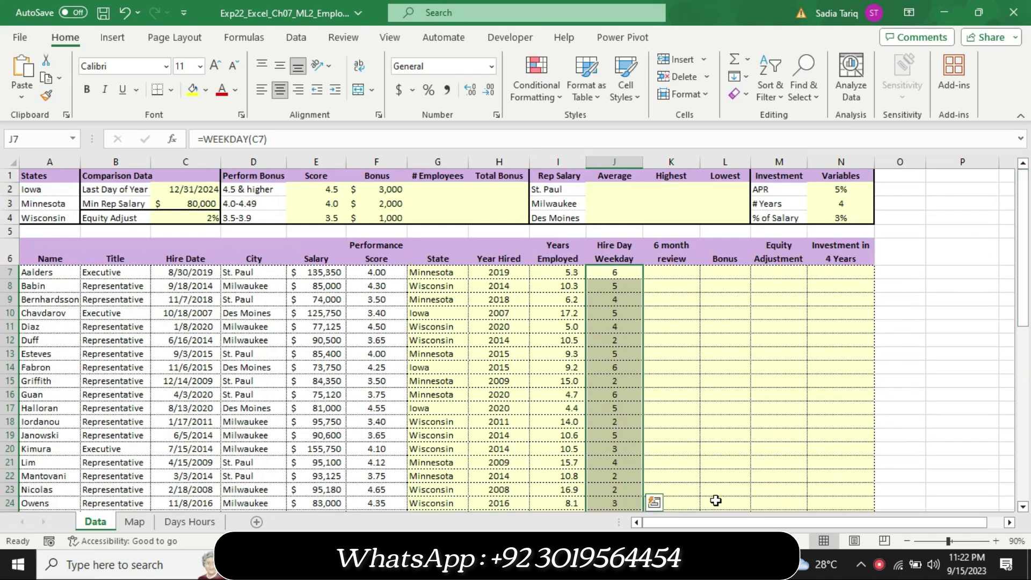
key(alt+Tab)
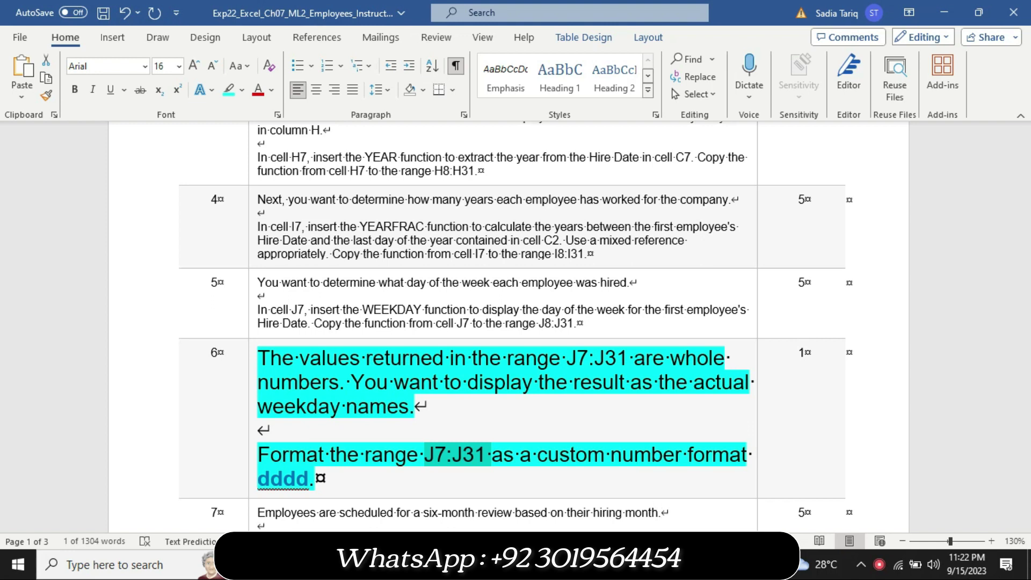
key(alt+Tab)
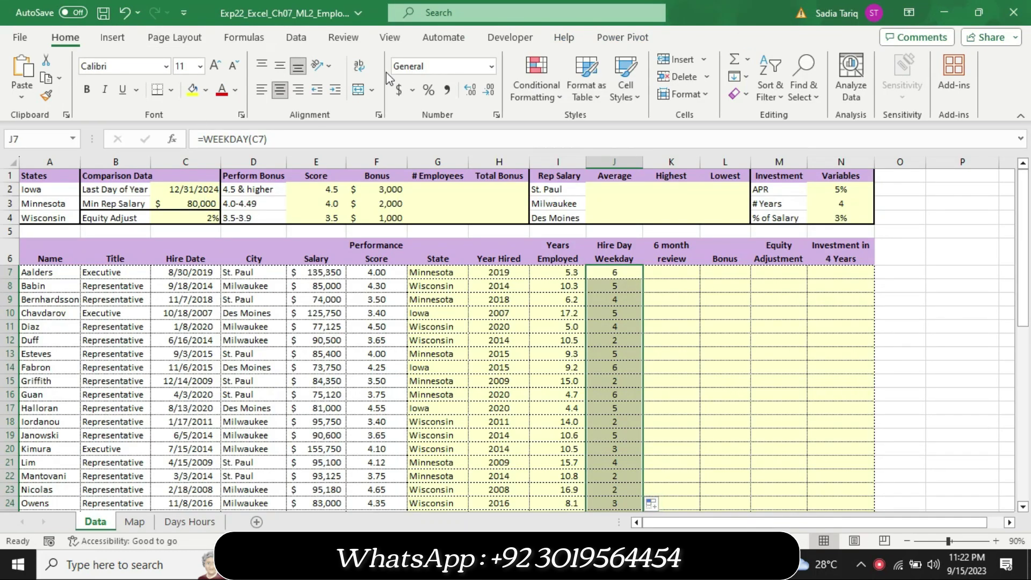
- Open Format Cells for J7:J31 and scroll through the Custom format codes
click(496, 115)
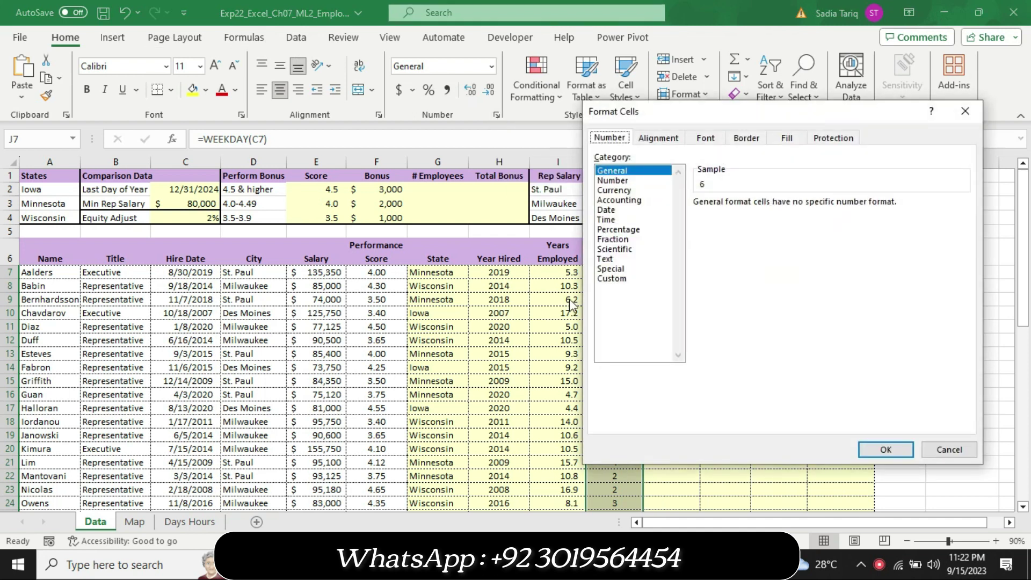
click(614, 279)
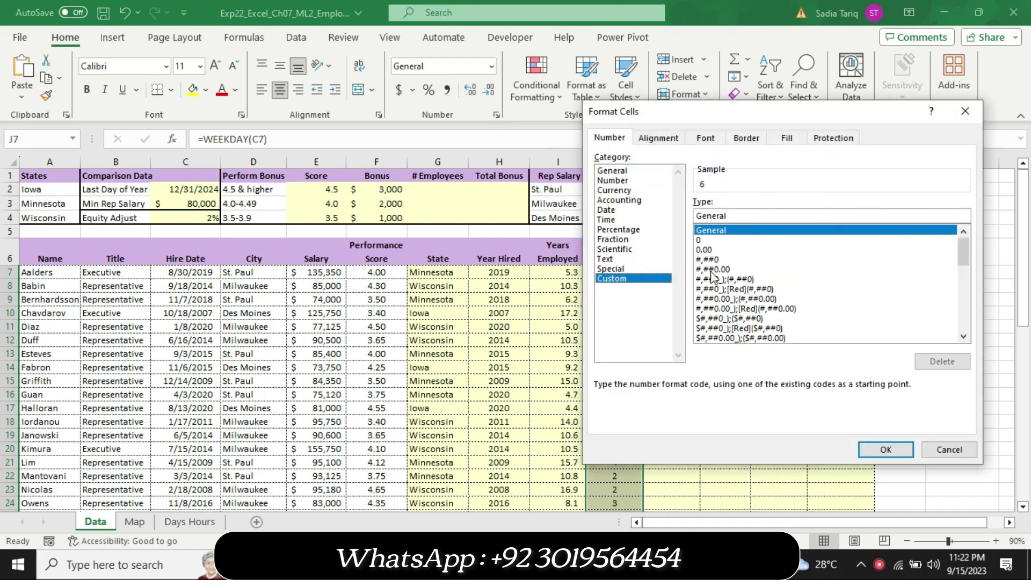
click(964, 337)
click(964, 337)
click(964, 337)
click(963, 336)
double_click(964, 337)
click(964, 336)
click(964, 337)
click(963, 336)
click(964, 337)
click(964, 337)
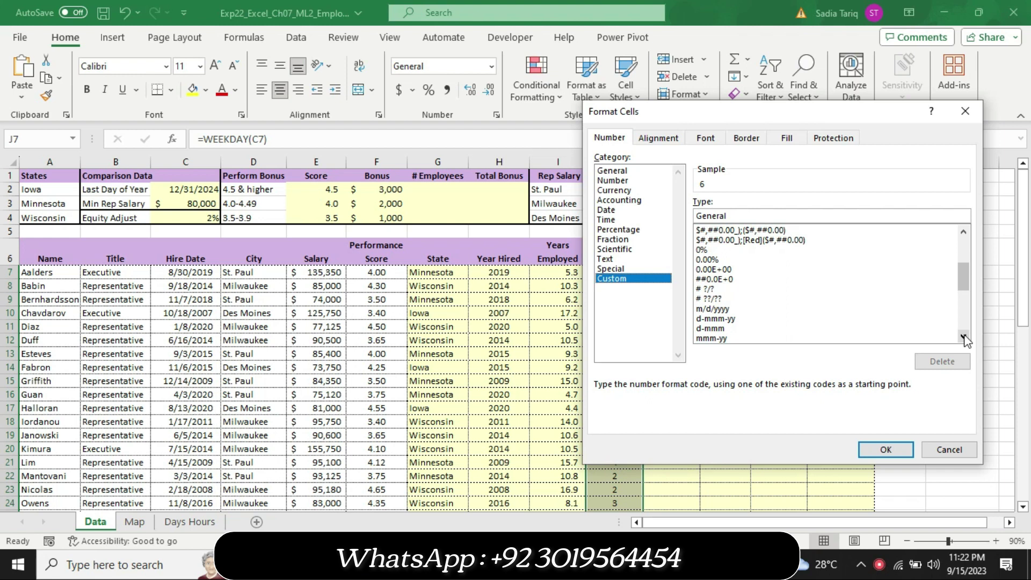
click(964, 337)
double_click(964, 337)
double_click(964, 337)
double_click(964, 337)
double_click(964, 337)
click(963, 336)
double_click(964, 337)
double_click(964, 336)
click(964, 337)
double_click(964, 336)
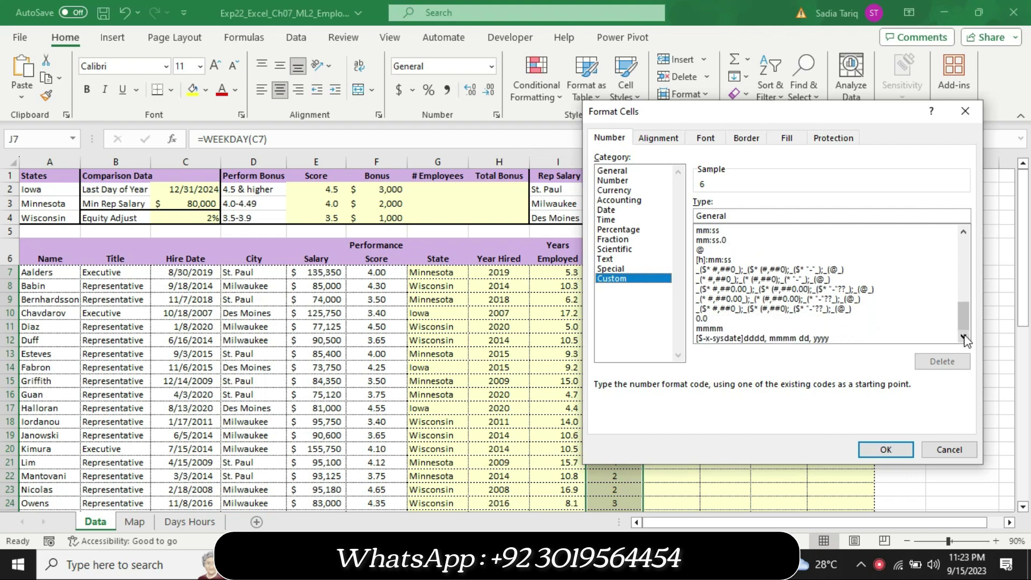
drag(962, 318, 965, 289)
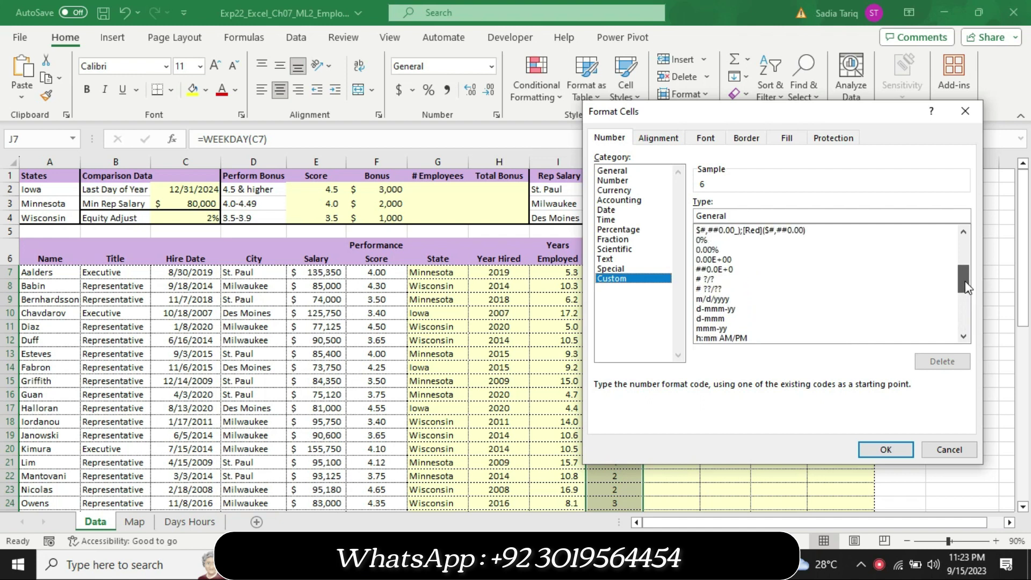
drag(965, 289, 976, 255)
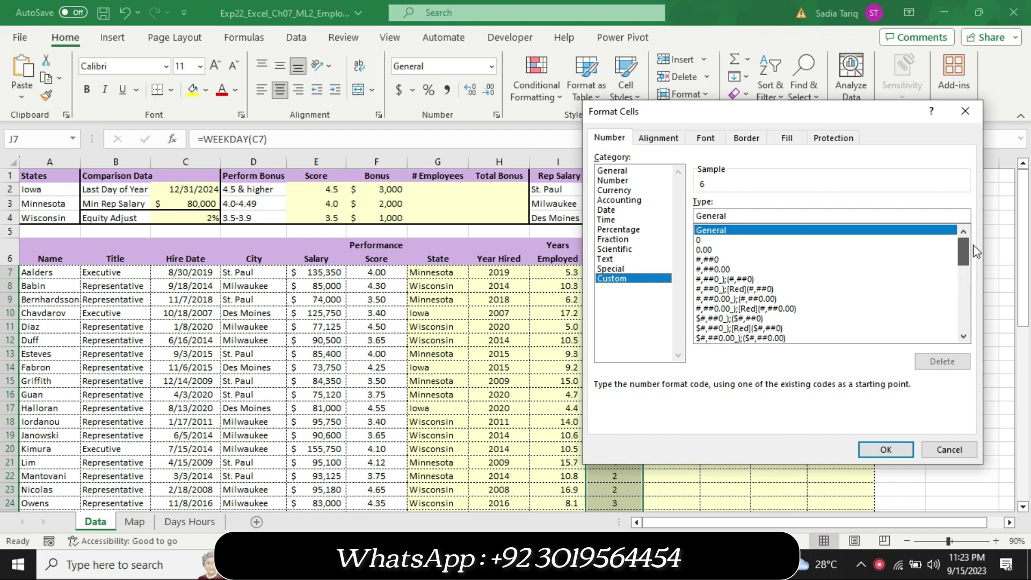
- Browse the Number, Currency, Accounting, Date, Time, Percentage, Fraction, Text and Special categories, then return to Custom
click(613, 180)
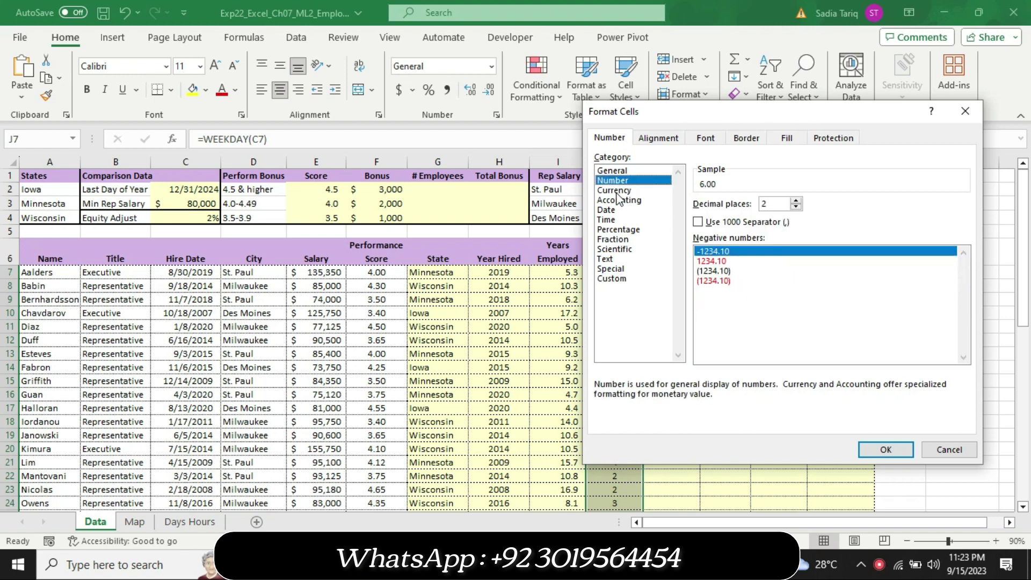
click(620, 194)
click(618, 200)
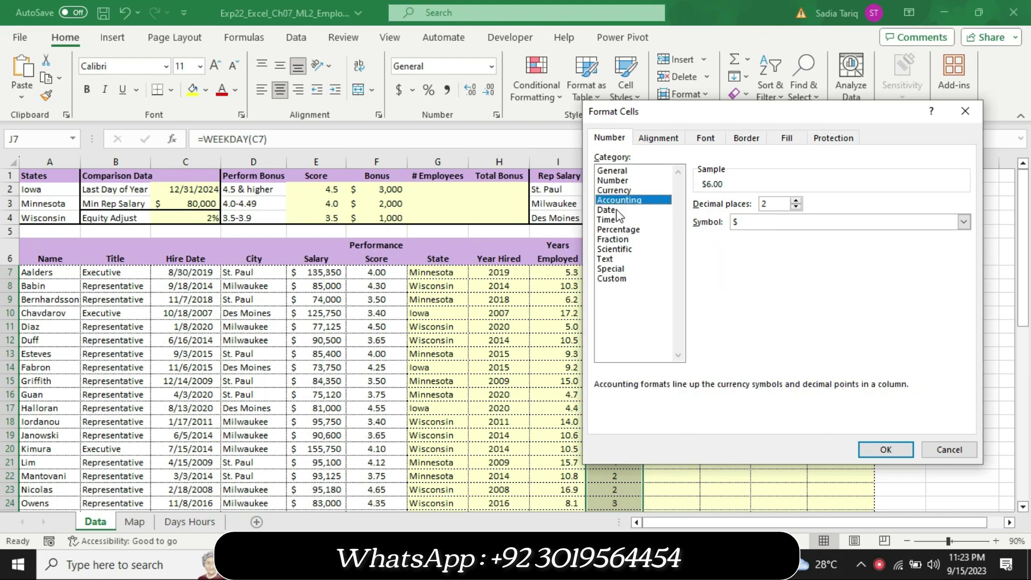
click(618, 210)
click(617, 219)
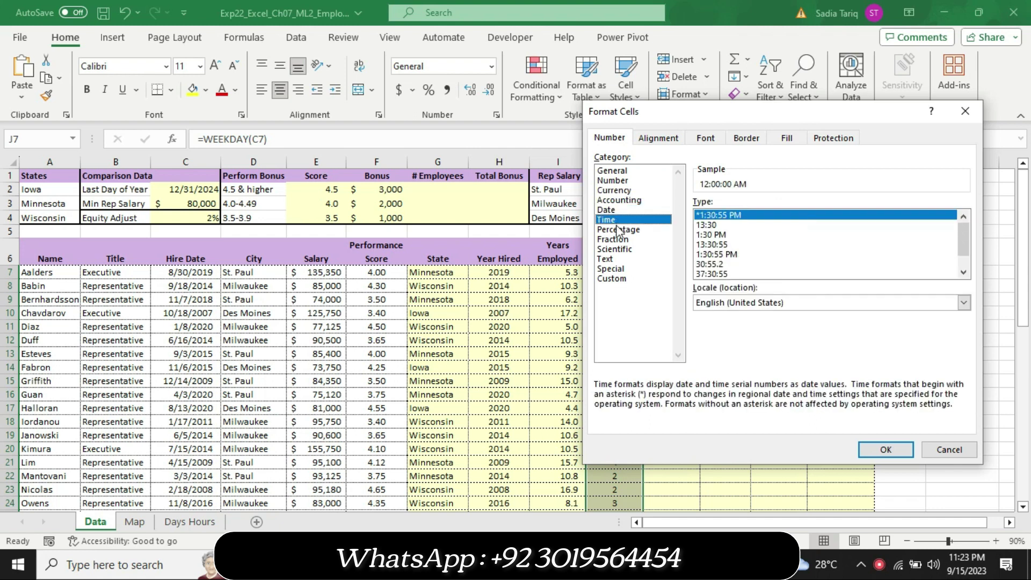
click(618, 229)
click(617, 239)
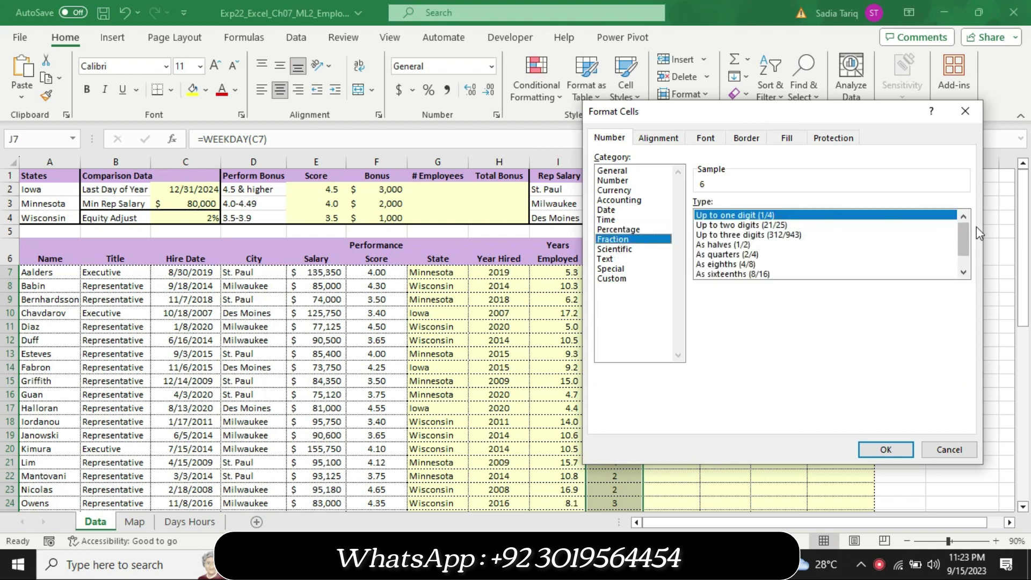
drag(965, 243, 964, 260)
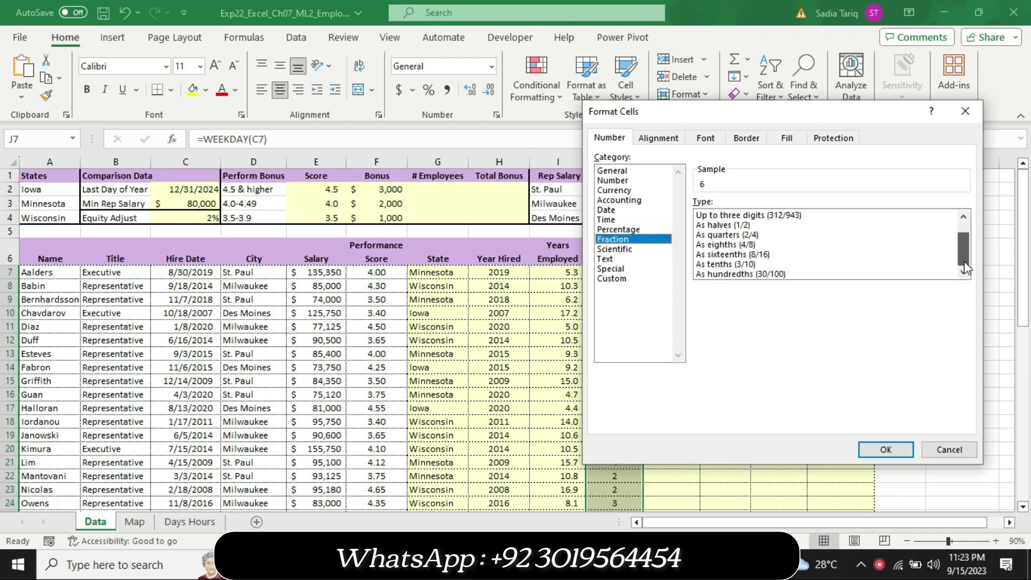
click(605, 258)
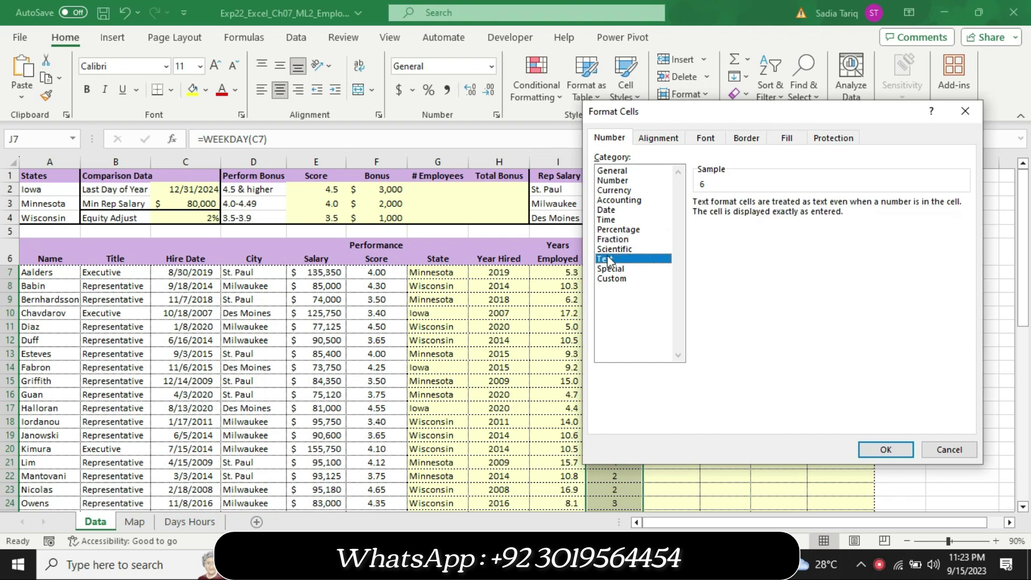
click(623, 269)
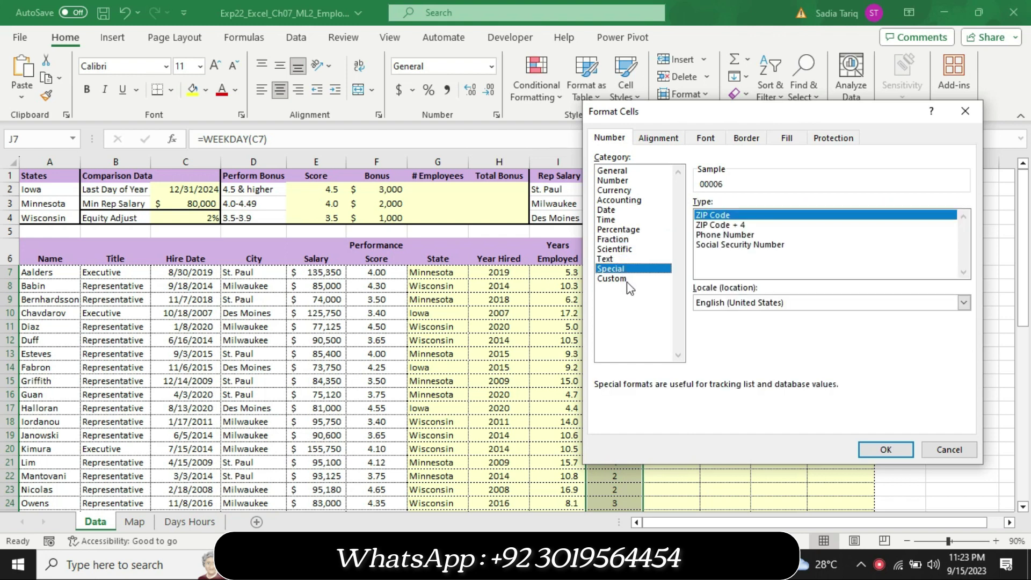
click(627, 279)
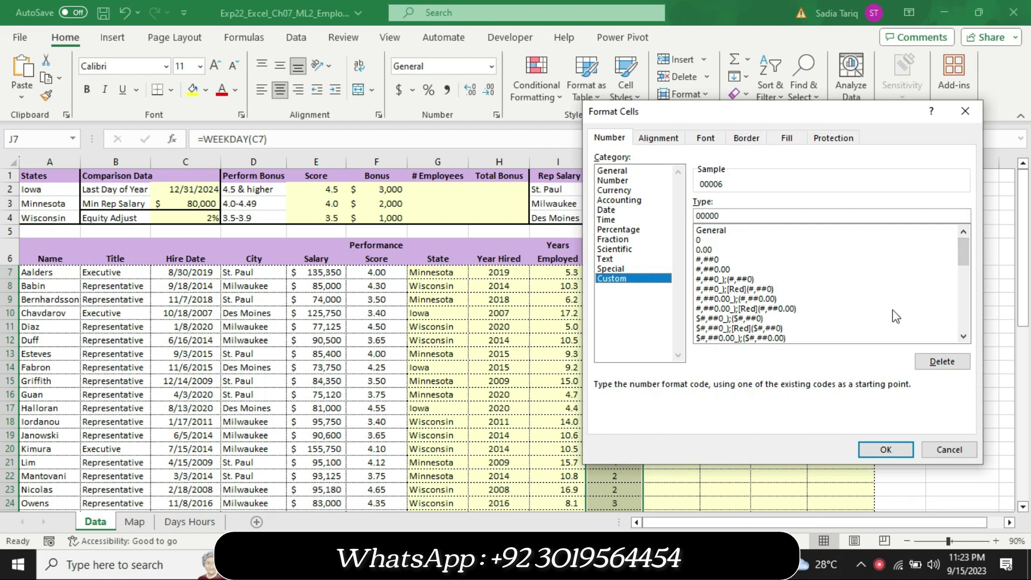
- Apply the [$-x-sysdate]dddd, mmmm dd, yyyy custom format to J7:J31, then undo it
click(962, 337)
click(963, 338)
click(964, 337)
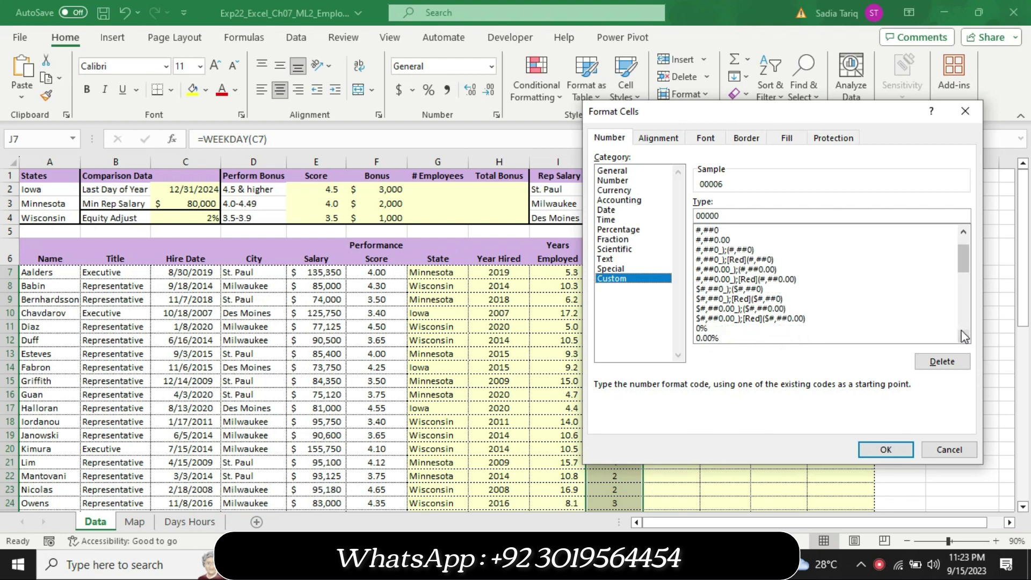
click(964, 337)
click(963, 337)
click(964, 337)
click(963, 337)
click(963, 337)
click(963, 338)
click(963, 337)
click(964, 337)
click(964, 337)
click(963, 338)
click(964, 337)
click(963, 337)
click(963, 337)
click(964, 337)
click(963, 337)
click(963, 337)
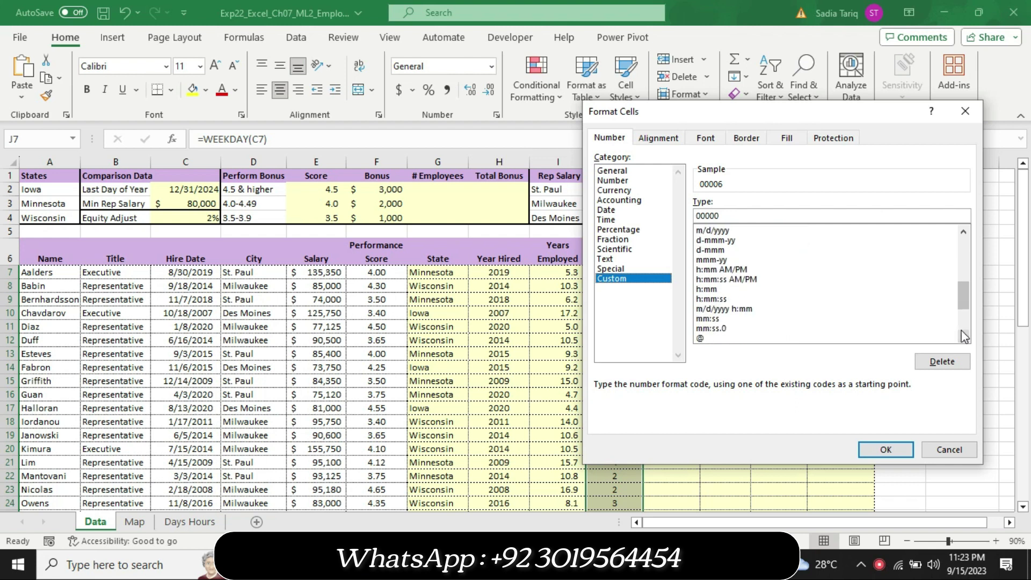
click(963, 338)
click(963, 338)
click(963, 338)
click(963, 338)
click(964, 337)
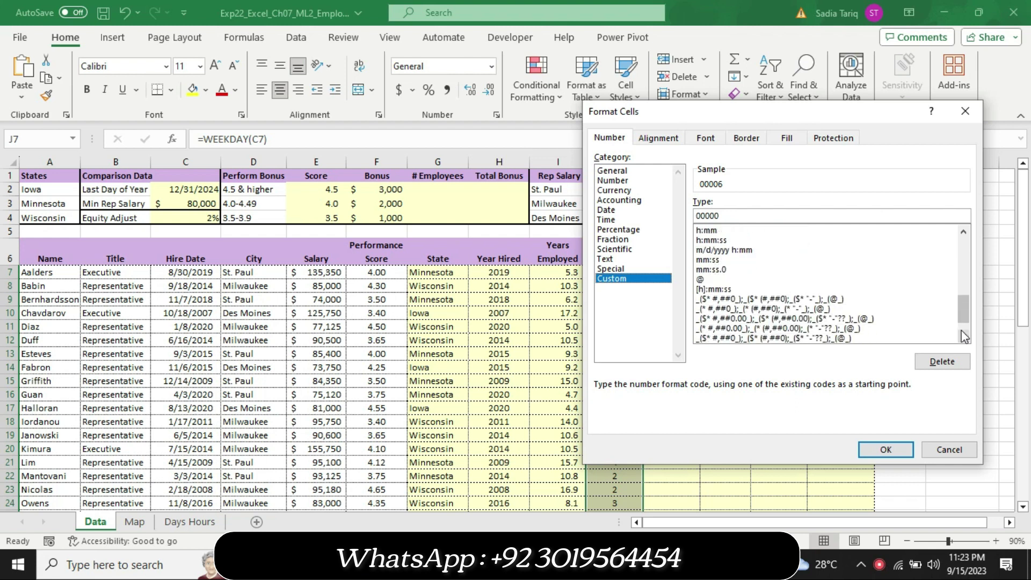
click(963, 337)
click(963, 337)
click(963, 337)
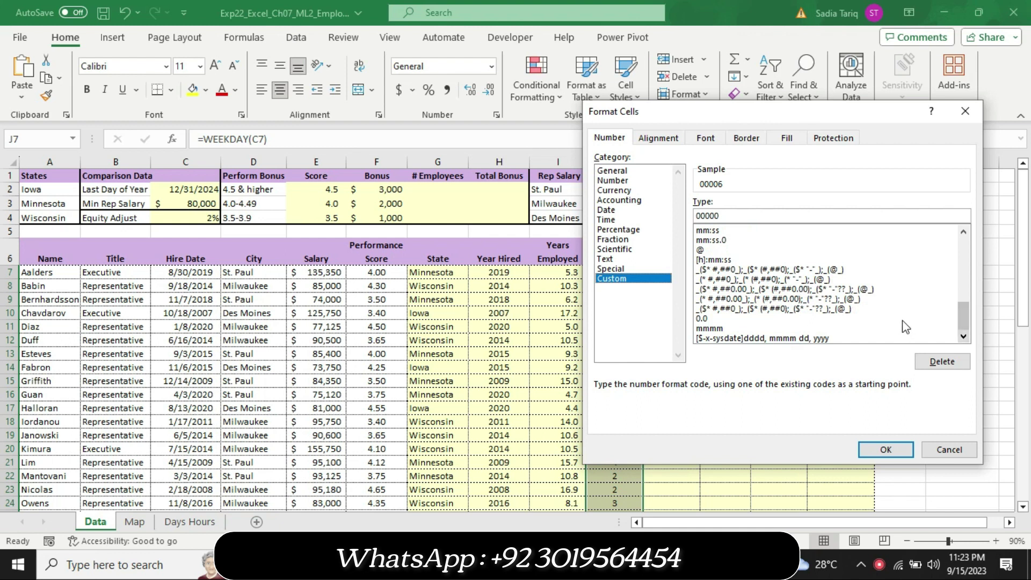
click(827, 339)
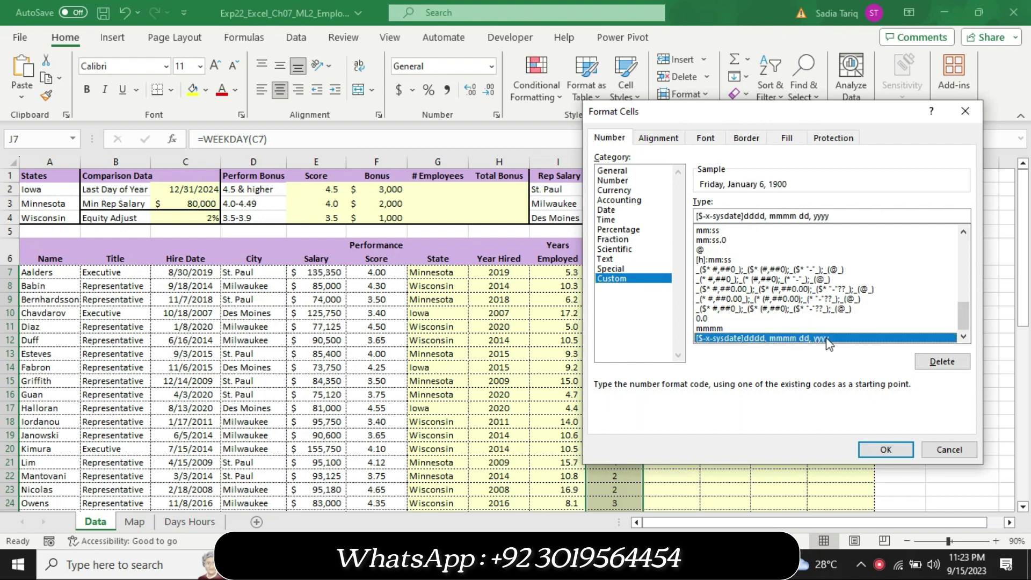
click(872, 451)
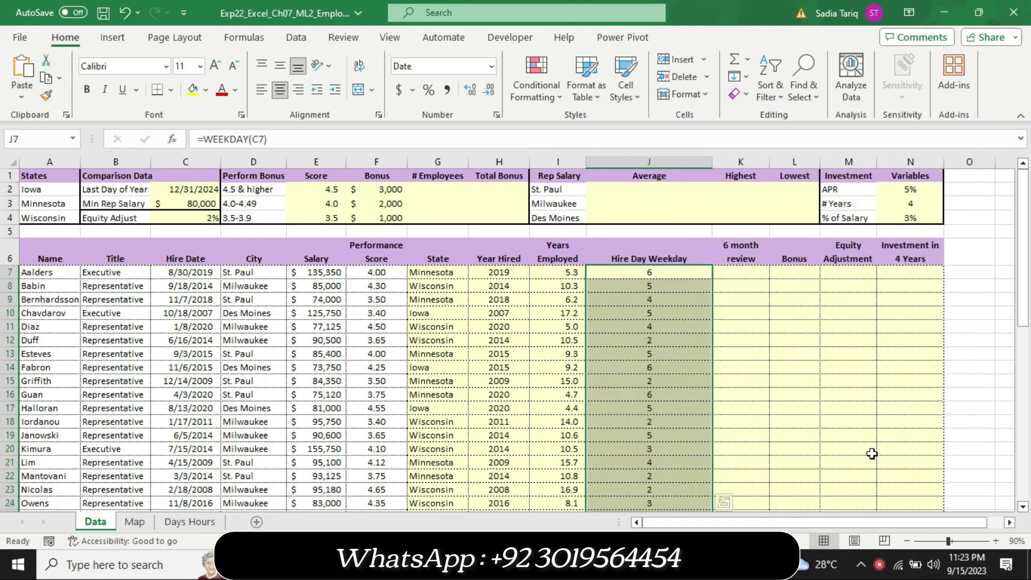
key(ctrl+z)
- Check the dddd format code in the Word instructions
key(alt+Tab)
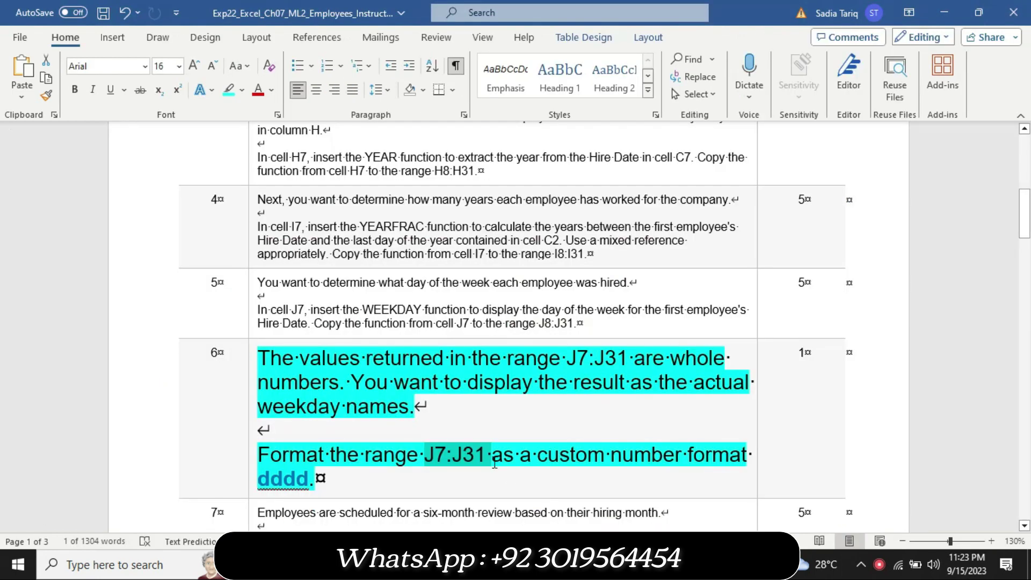
double_click(295, 471)
key(alt+Tab)
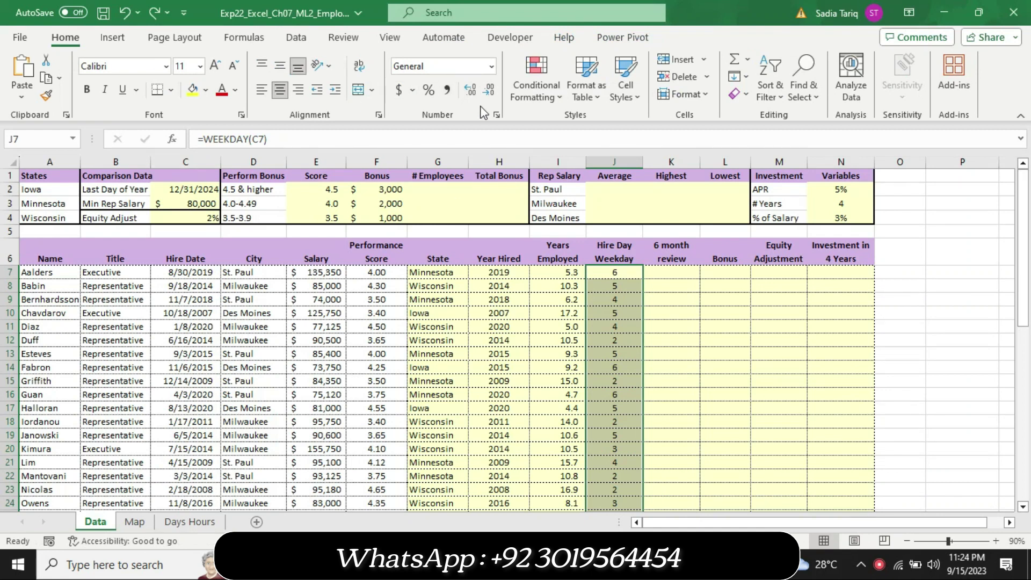
- Apply the Number format to J7:J31 so values show as 6.00, then reopen the format list
click(492, 68)
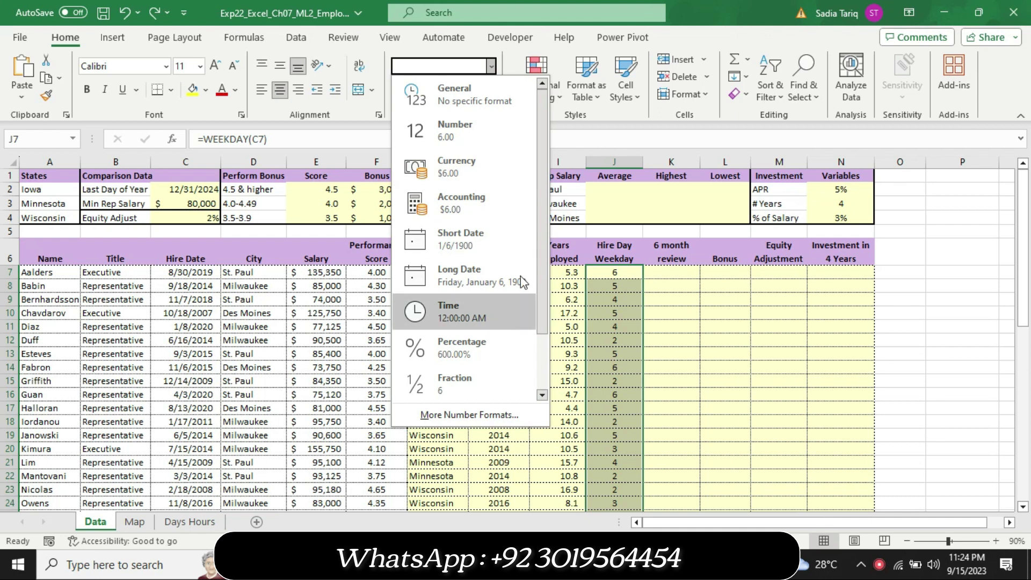
drag(542, 242, 542, 338)
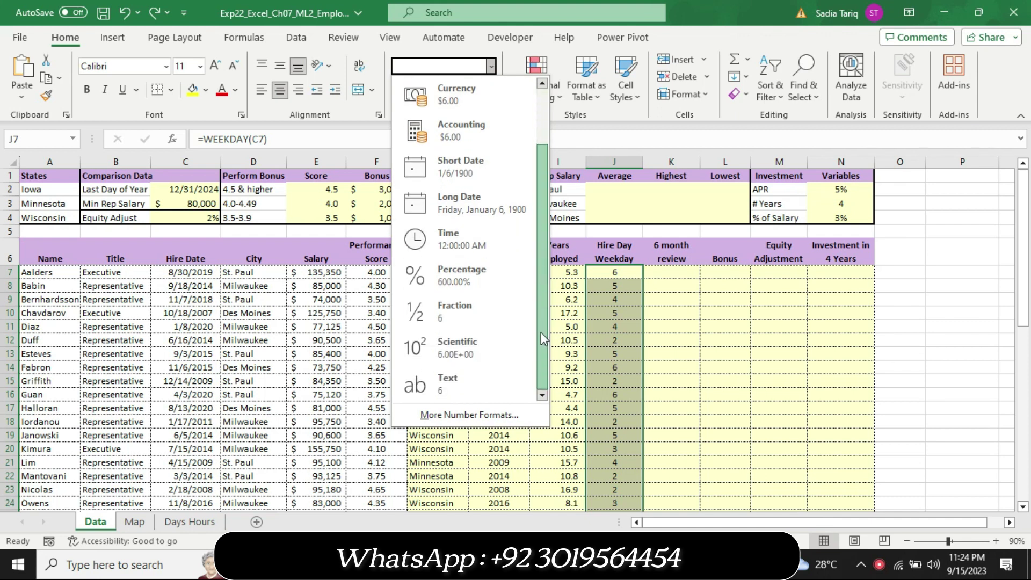
drag(543, 338, 539, 231)
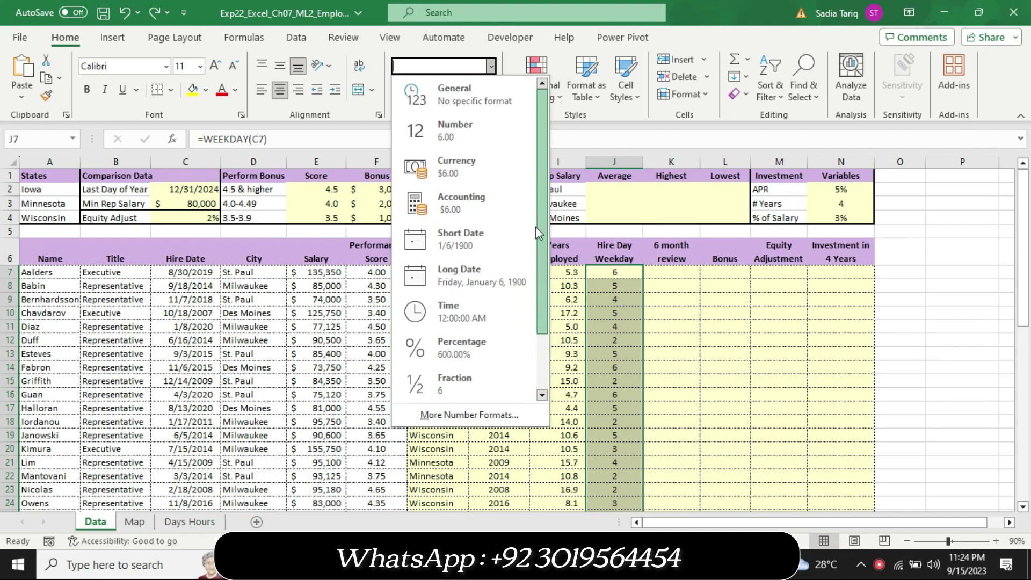
click(448, 115)
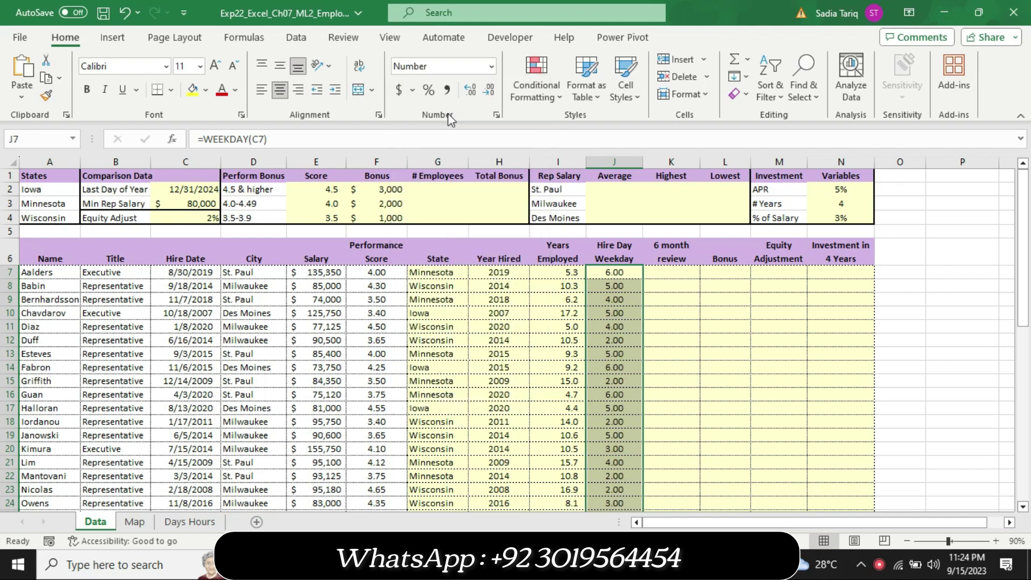
click(492, 71)
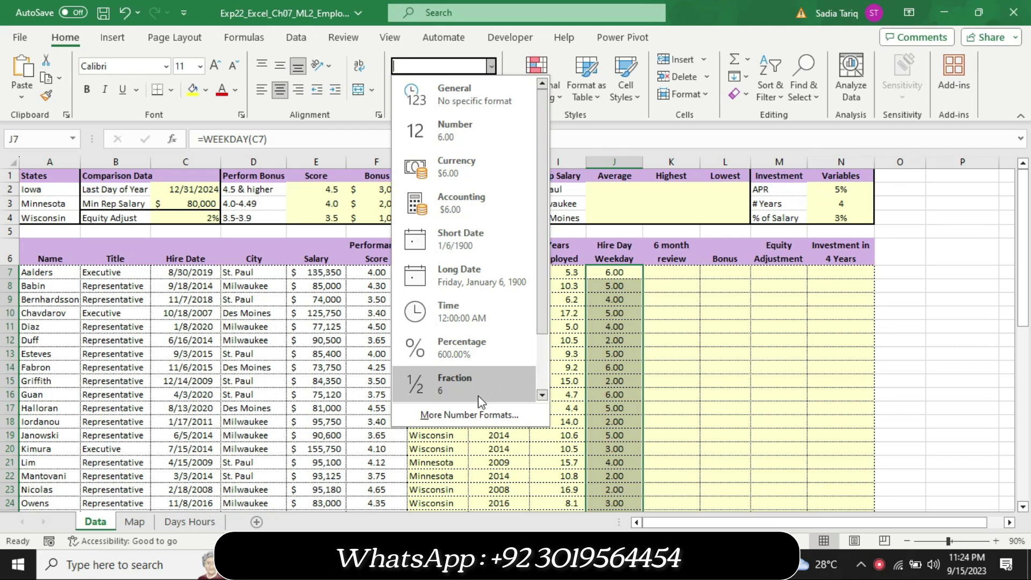
scroll(483, 400, down, 1)
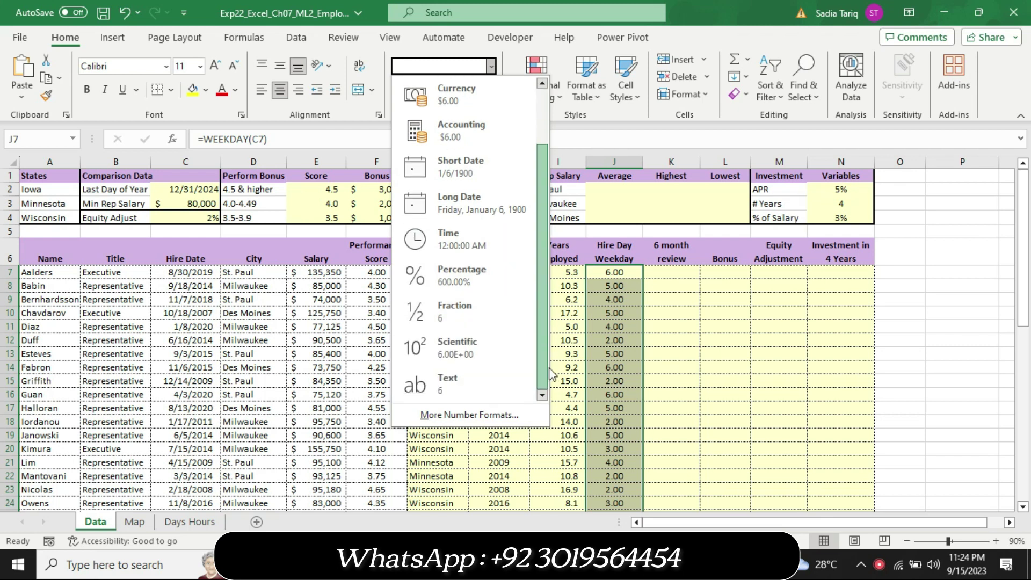
- Give J7:J31 the custom m/d/yyyy format, showing dates like 1/6/1900, then return to Word
click(485, 417)
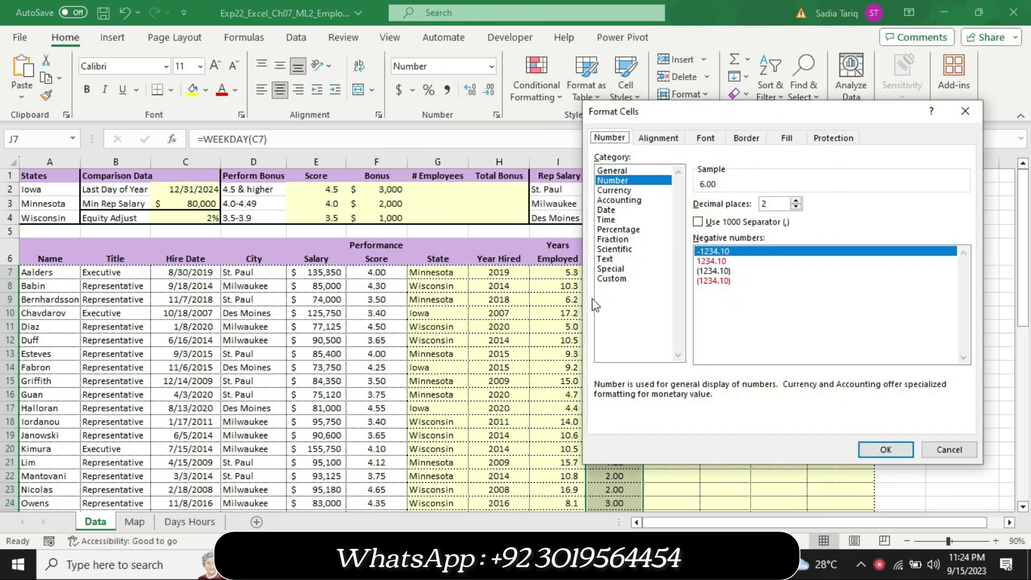
click(618, 279)
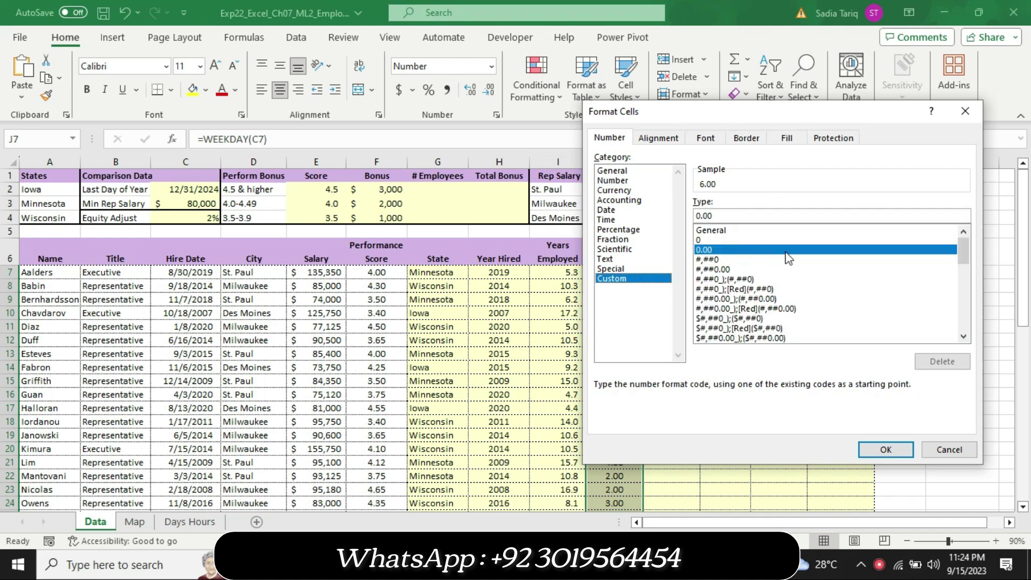
click(963, 337)
click(963, 336)
click(964, 337)
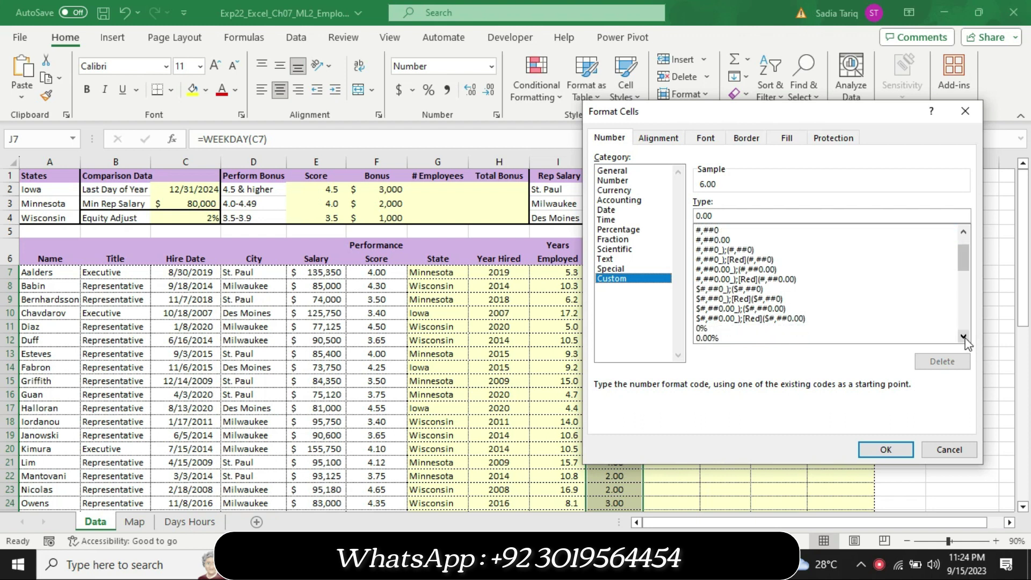
click(964, 337)
click(964, 337)
click(964, 337)
click(963, 336)
click(964, 337)
click(964, 337)
click(964, 336)
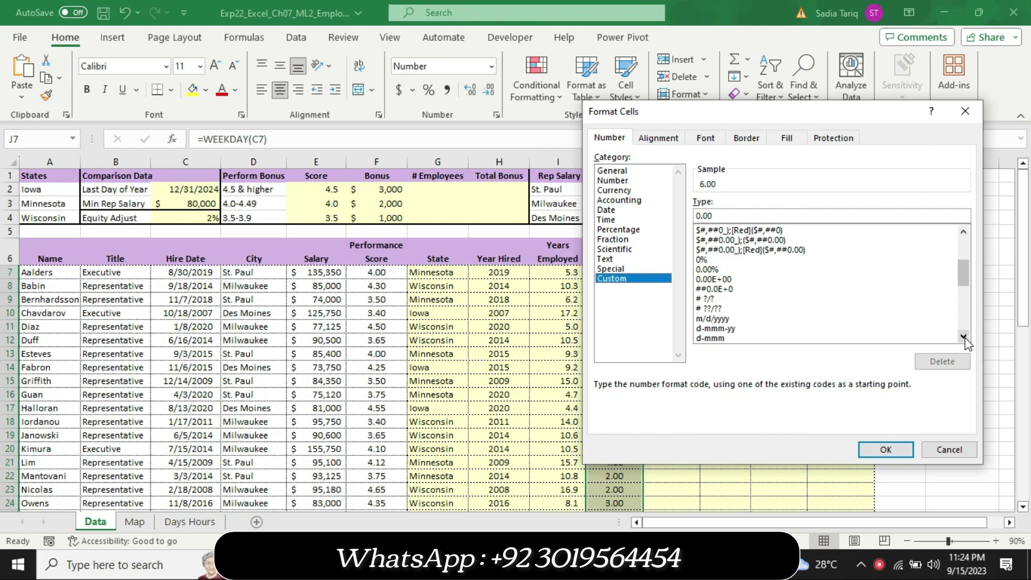
click(779, 318)
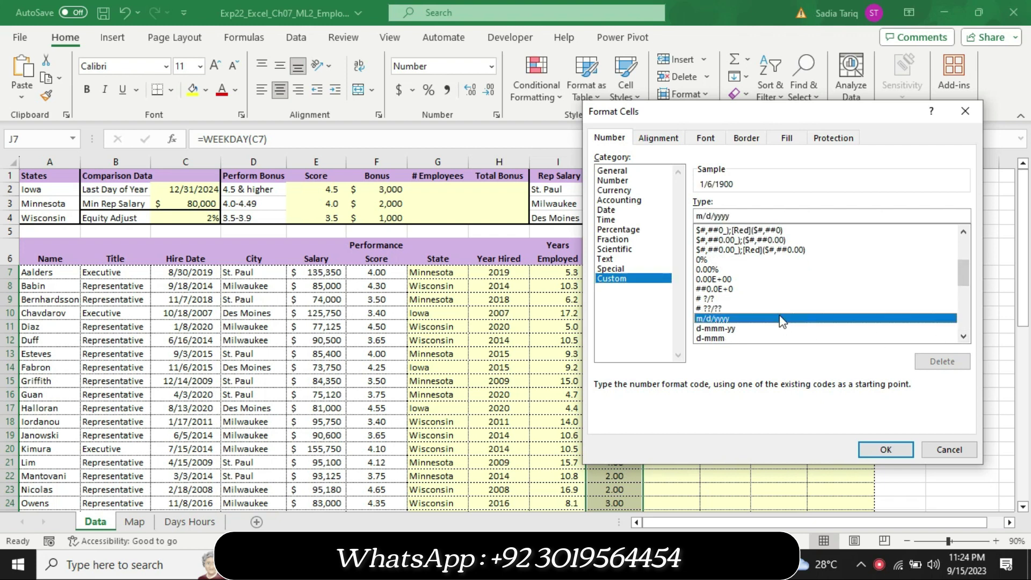
click(883, 450)
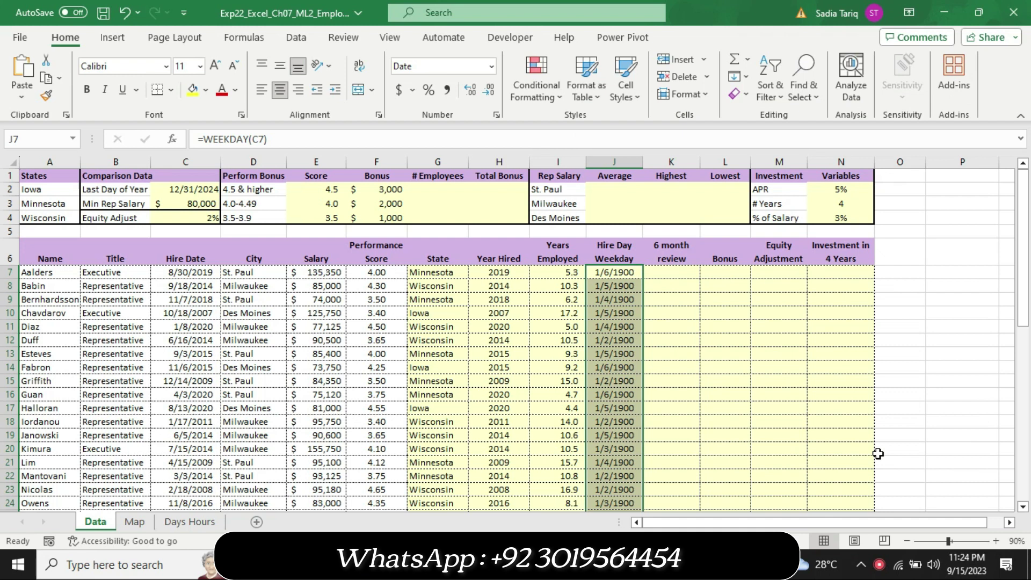
key(alt+Tab)
- Reset step 6's instruction text to 9 pt with no highlight
double_click(279, 477)
click(259, 470)
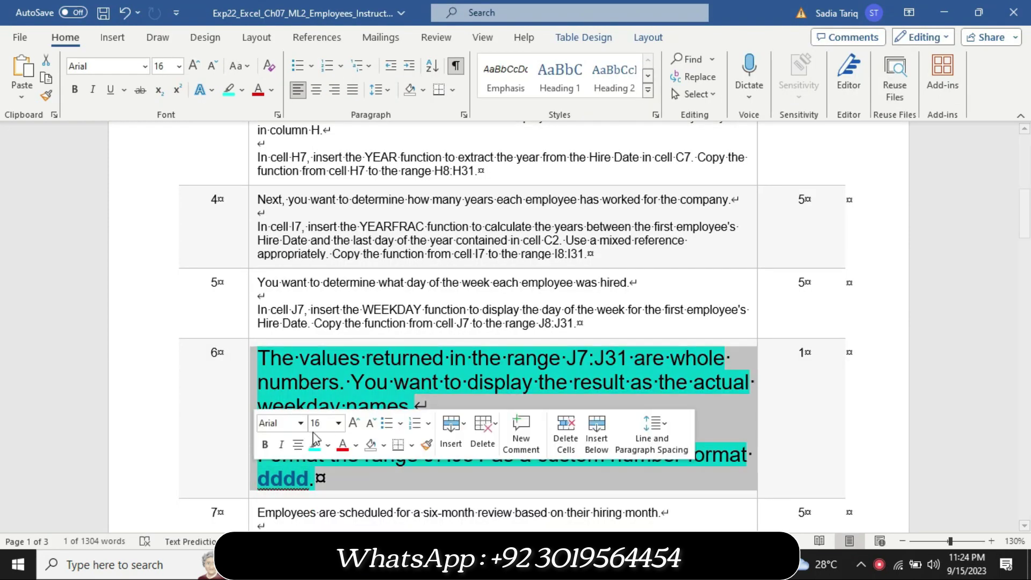
click(338, 424)
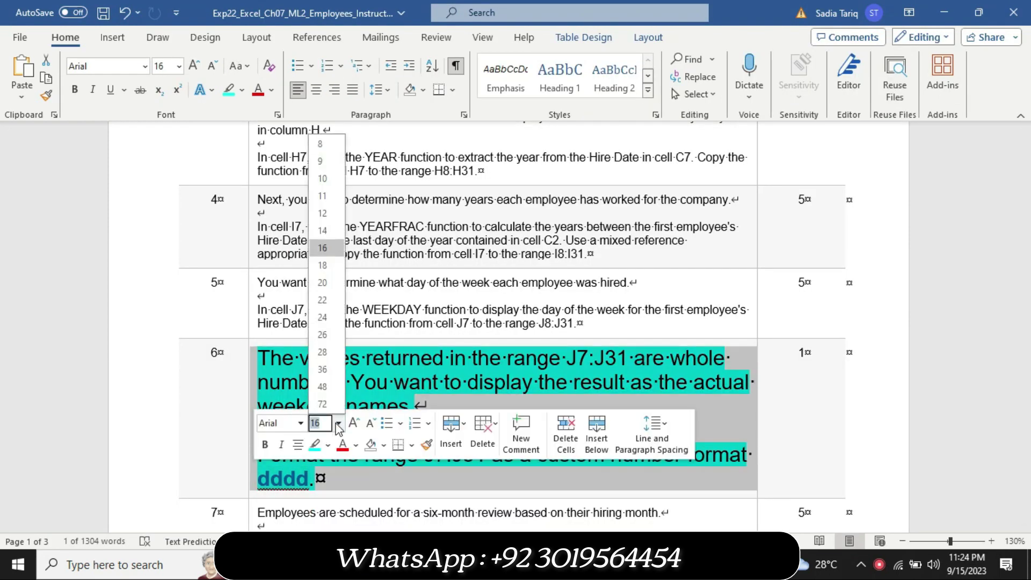
click(321, 161)
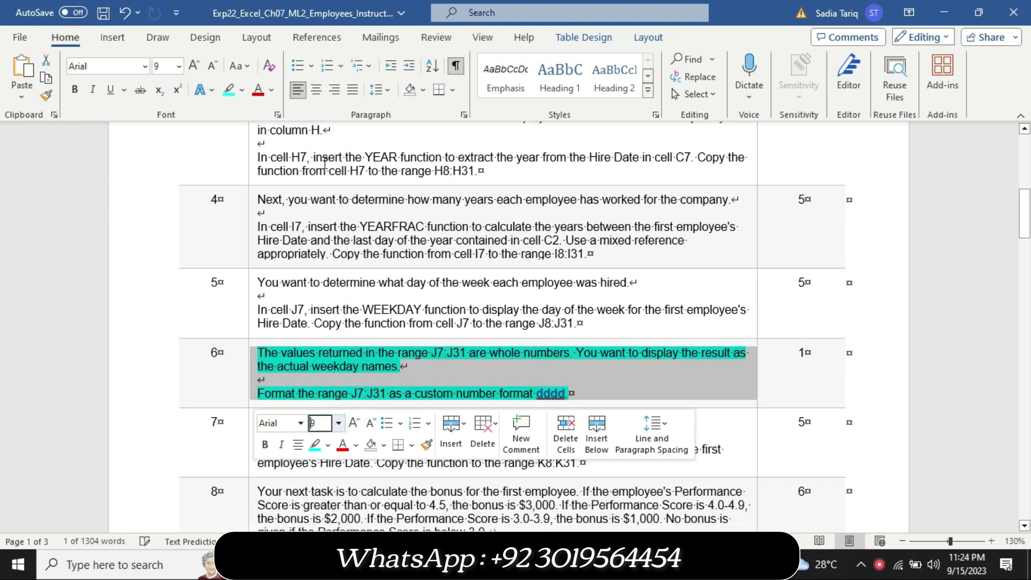
click(243, 90)
click(266, 182)
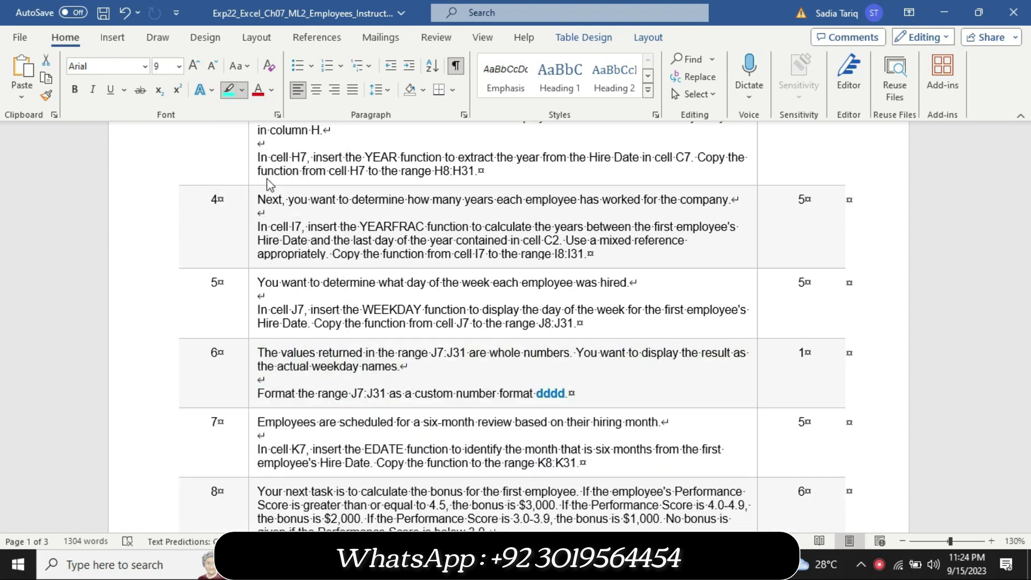
- Make step 7's instruction text 16 pt and highlight it yellow
click(252, 441)
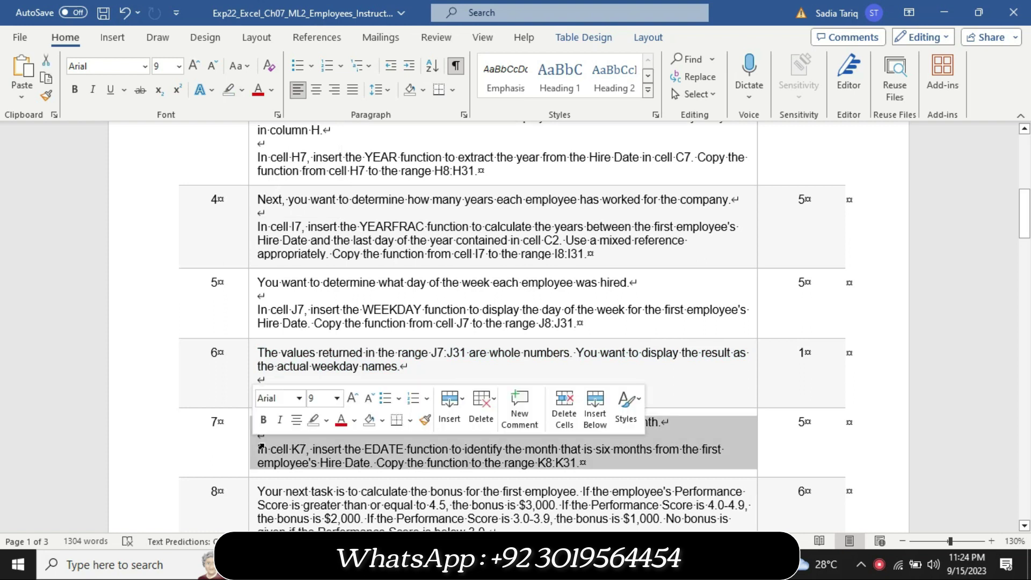
click(336, 398)
click(334, 222)
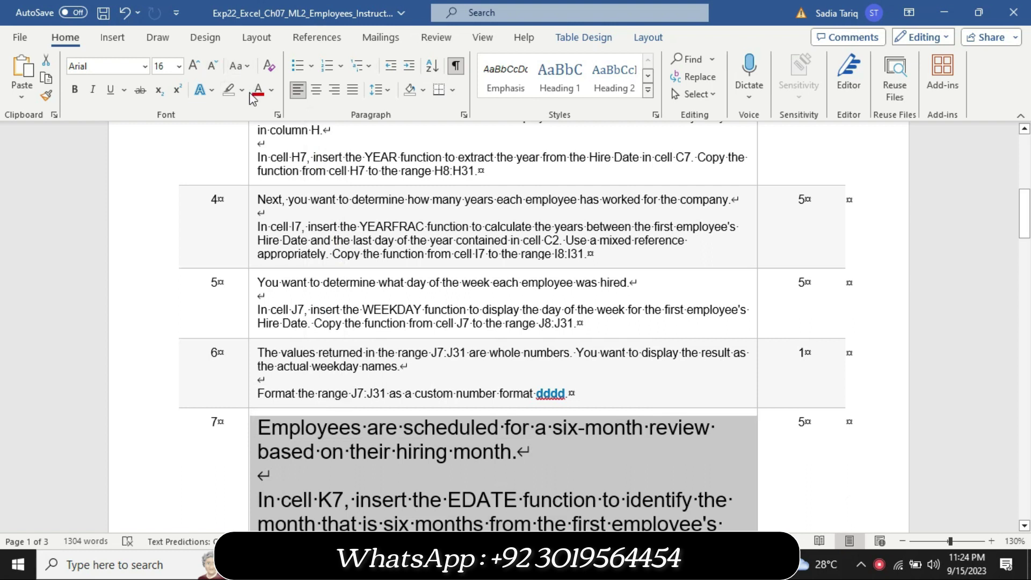
click(241, 89)
click(233, 119)
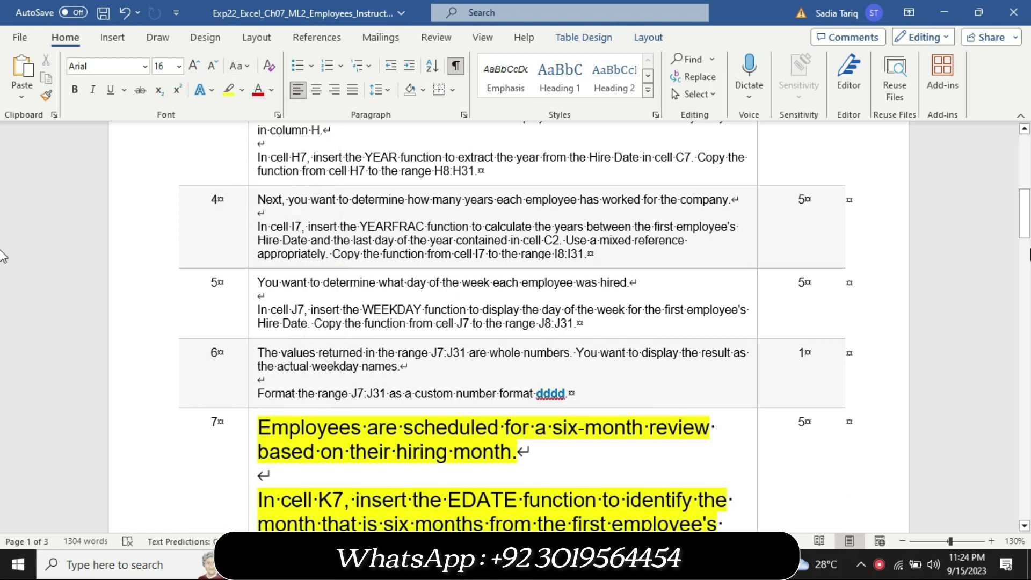
drag(1027, 215, 1027, 234)
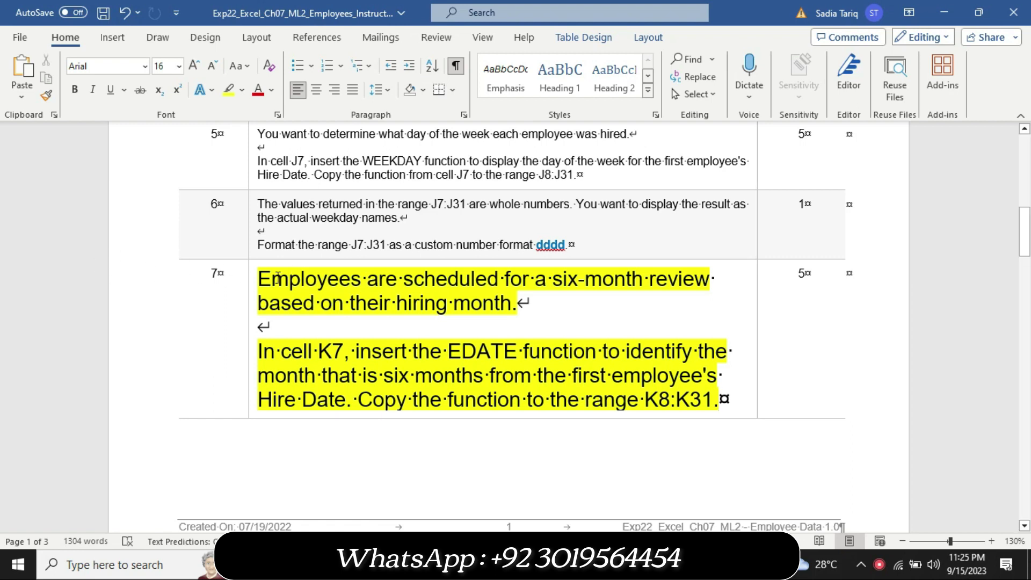
- Apply turquoise highlighting to step 7's 'In cell K7' EDATE paragraph, then return to Excel
drag(269, 272, 486, 328)
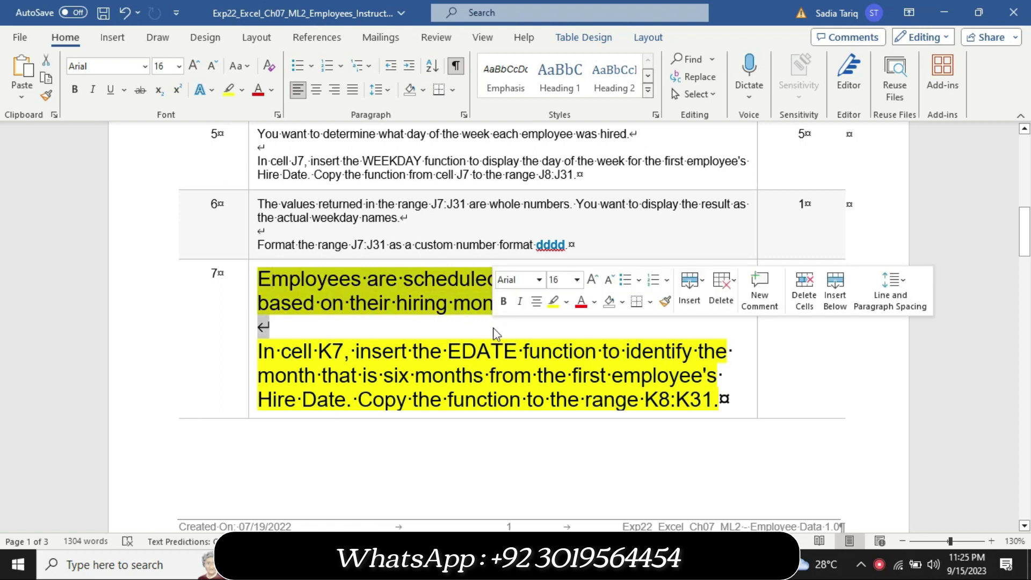
click(567, 302)
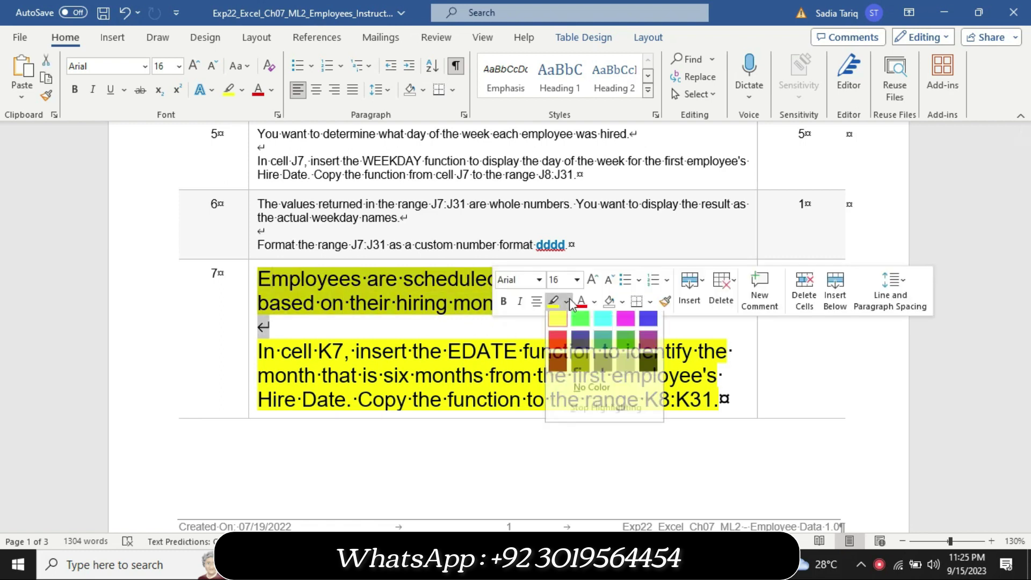
click(612, 329)
click(350, 295)
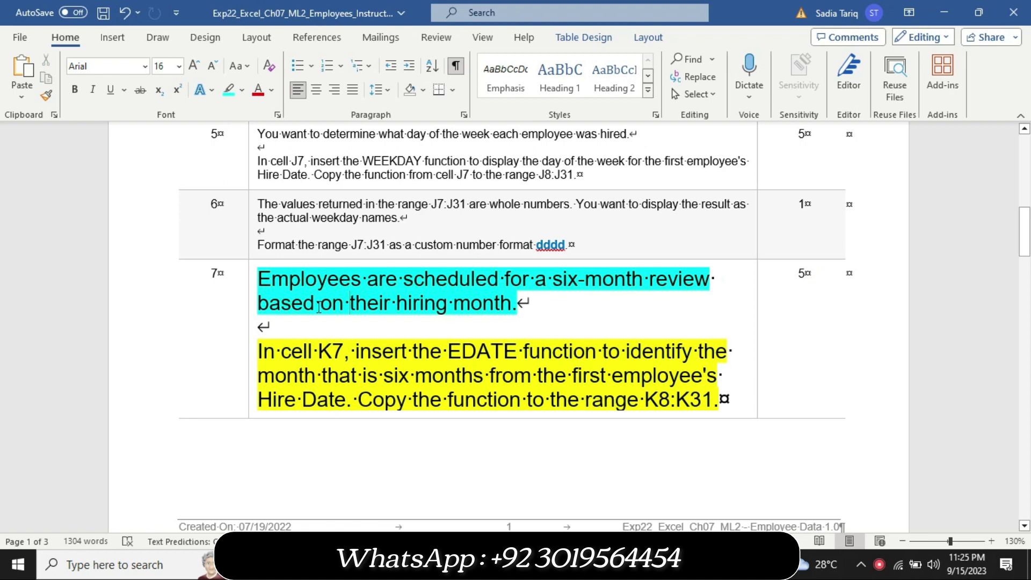
click(254, 350)
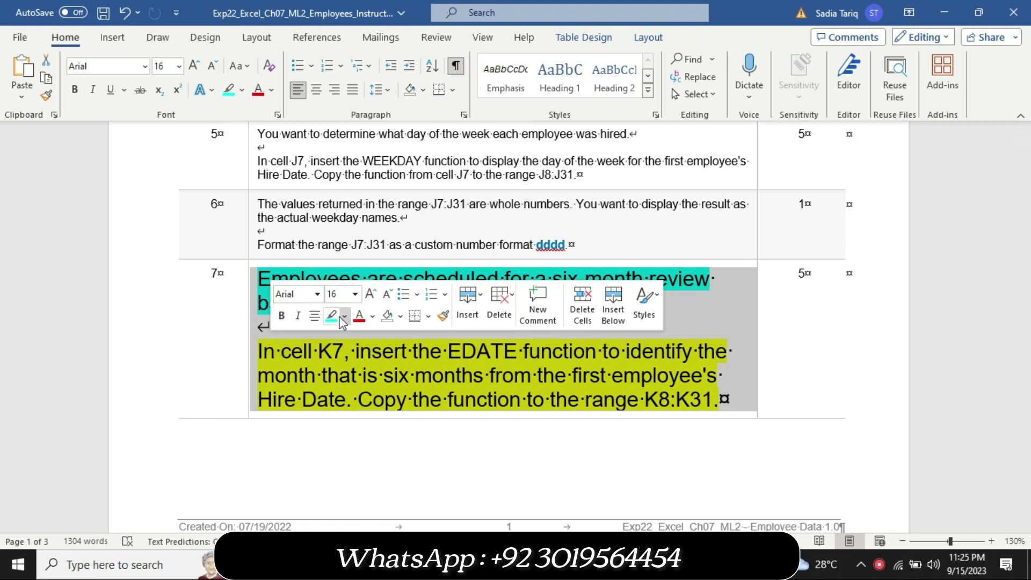
key(Right)
drag(264, 344, 719, 410)
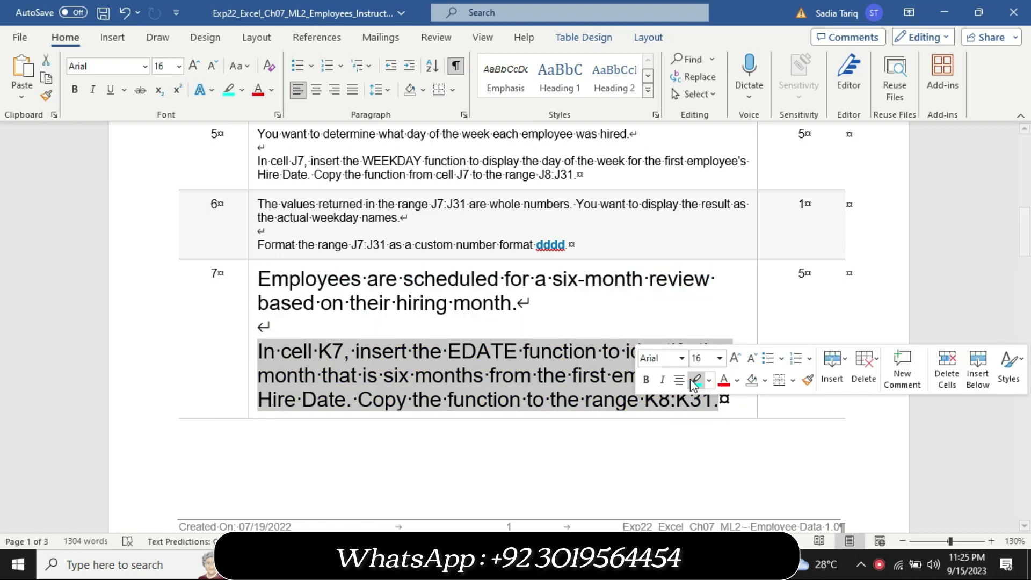
click(696, 379)
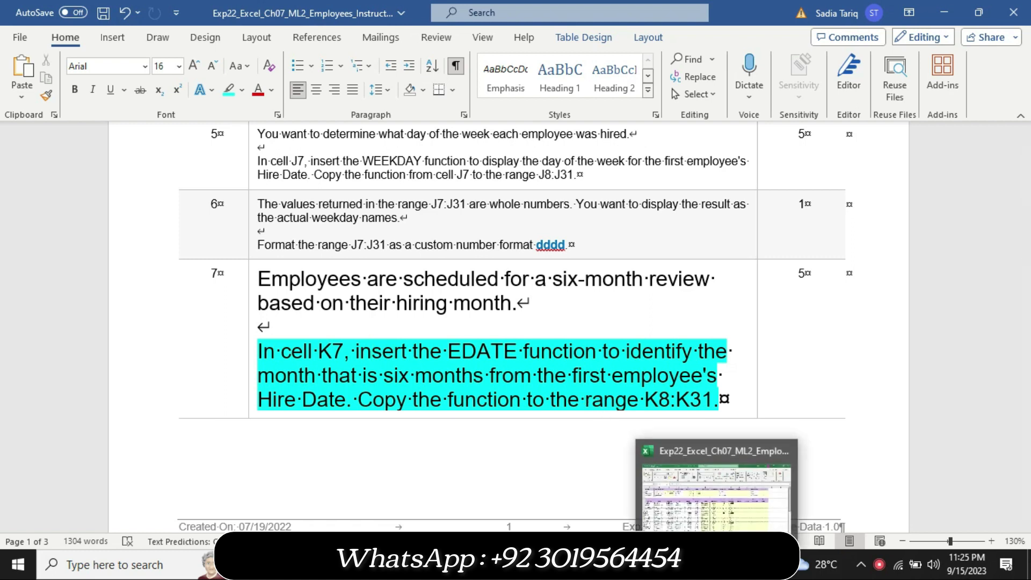
click(696, 490)
- Enter =EDATE(C7,6) in K7 so it shows February, then switch back to Word
click(667, 271)
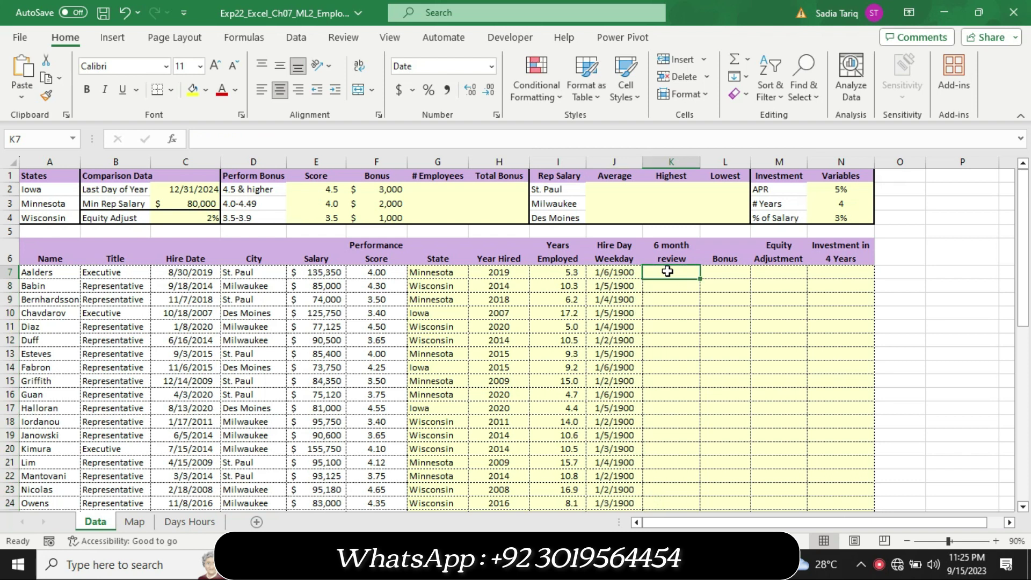
text(=)
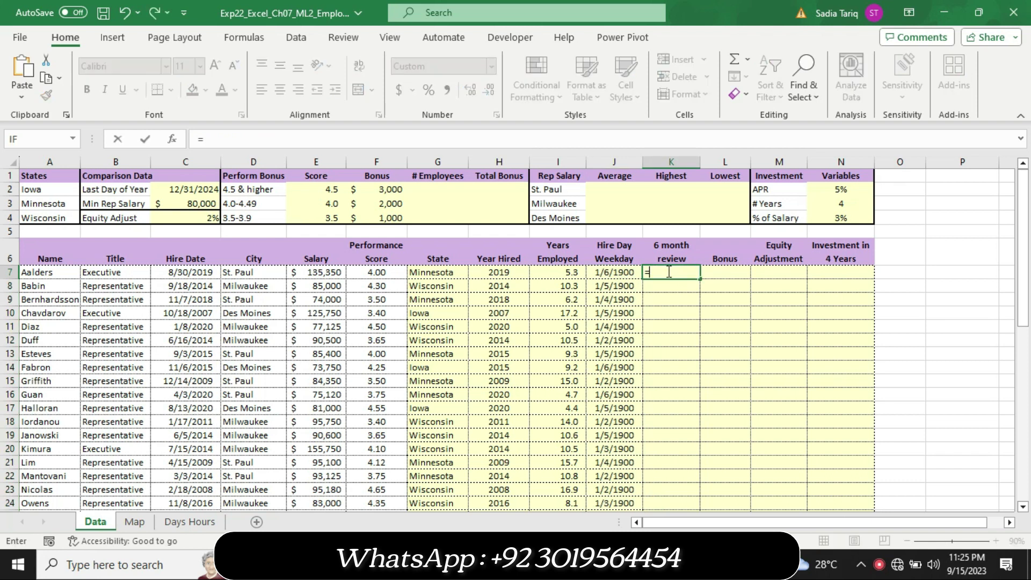
text(ed)
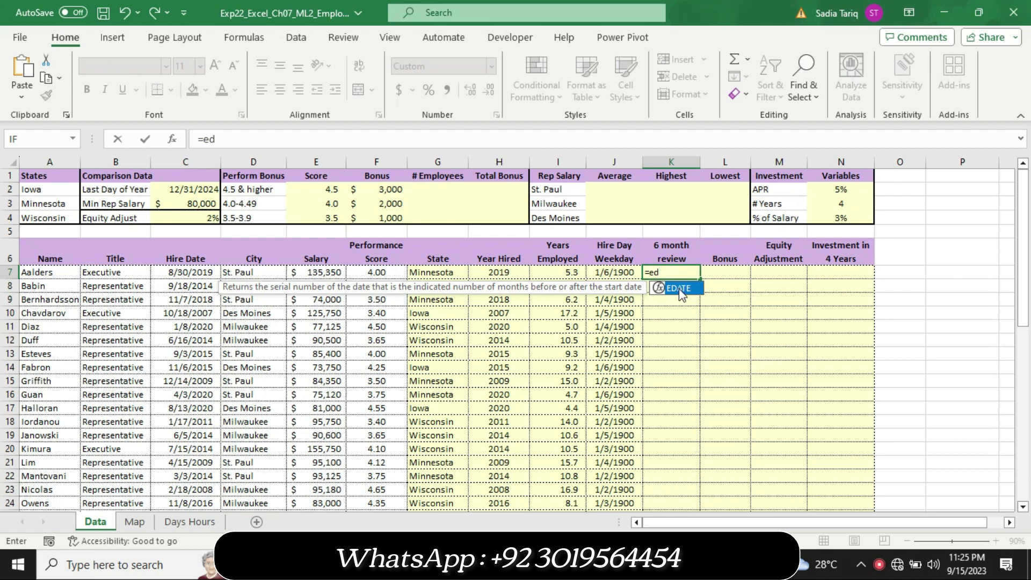
double_click(680, 288)
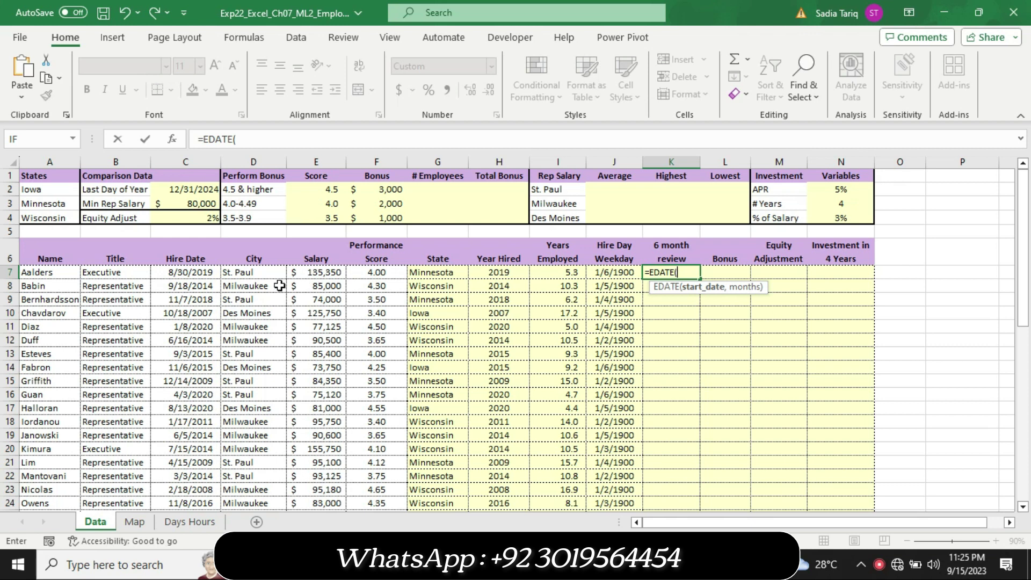
click(174, 274)
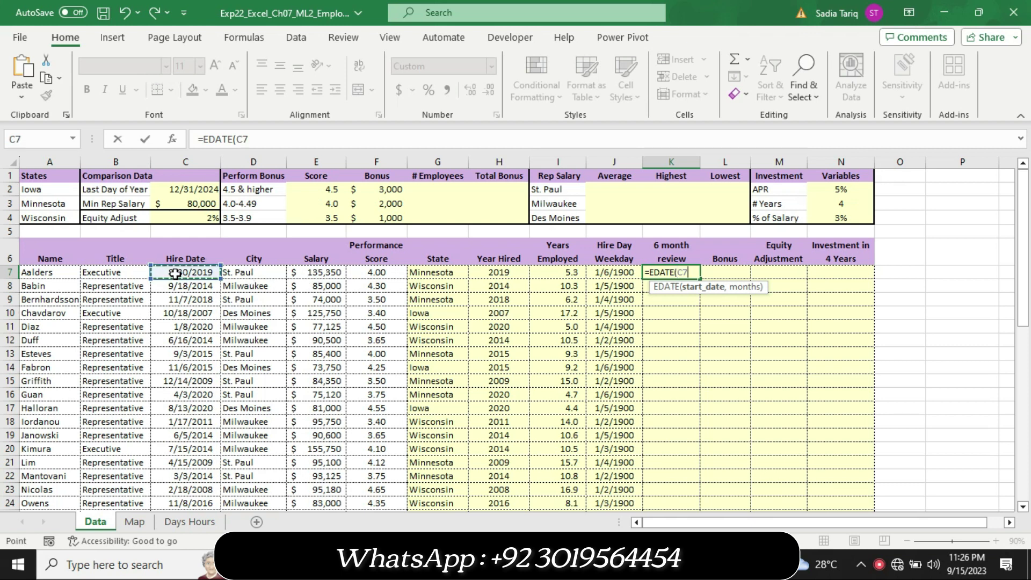
click(272, 140)
text(,6)
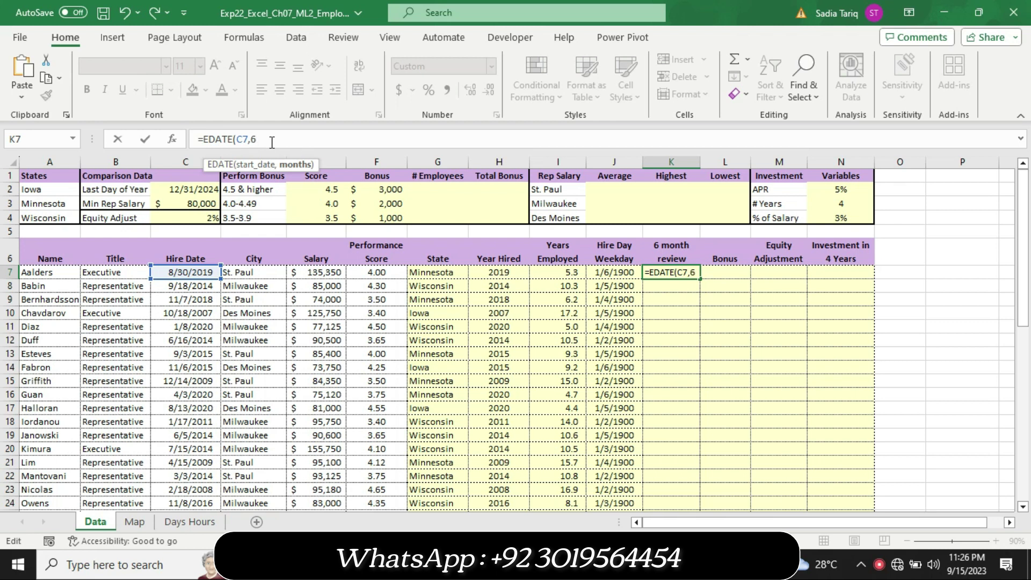
text())
key(Return)
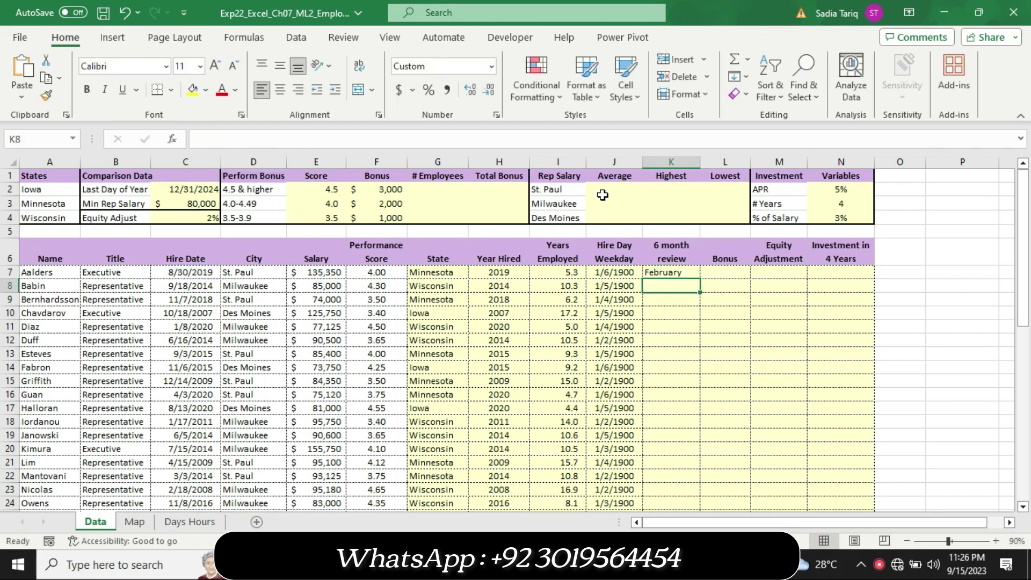
click(678, 273)
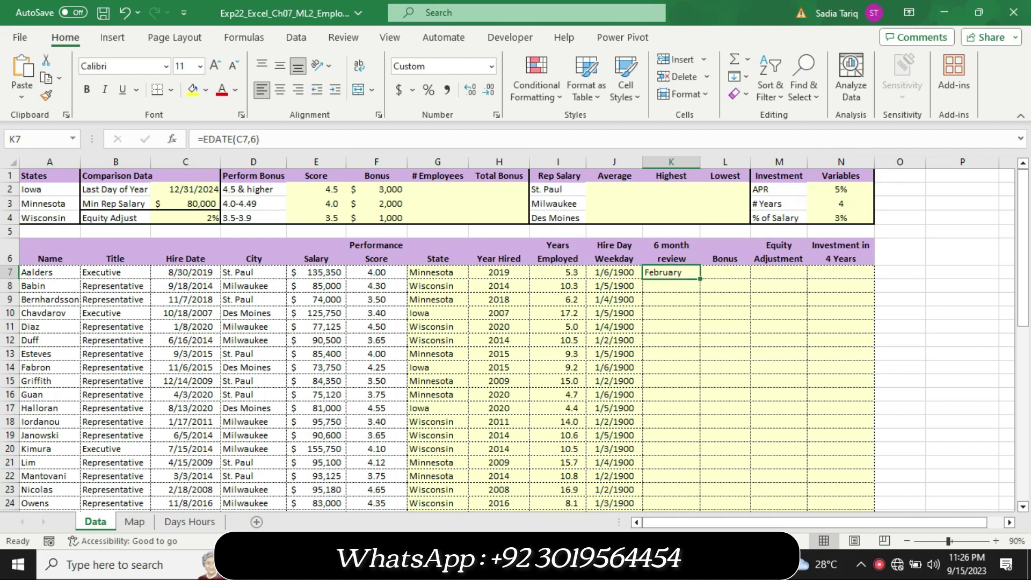
click(681, 485)
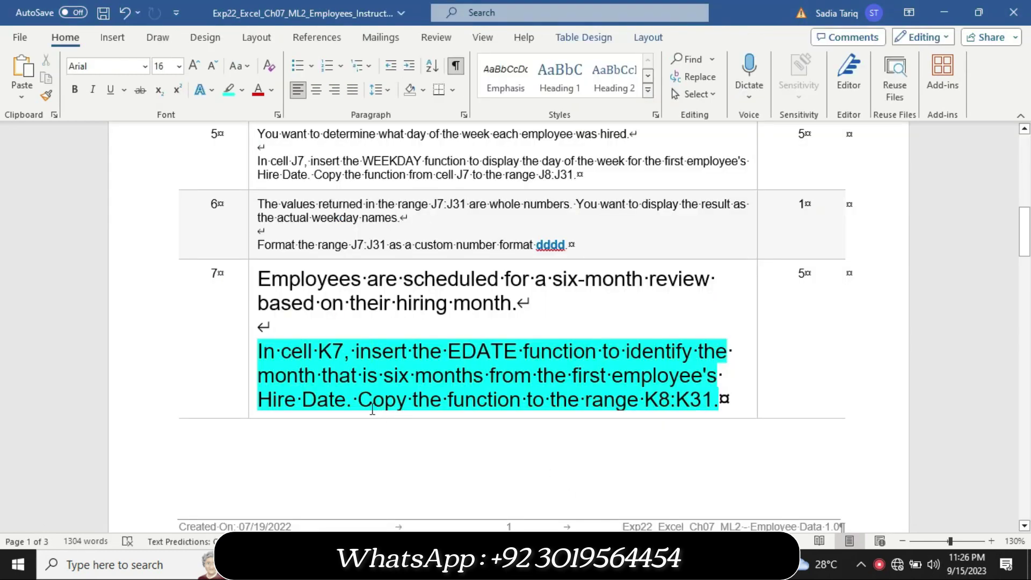
- Copy the K7 EDATE formula down through K31, checking the Word instruction before and after
drag(358, 400, 718, 402)
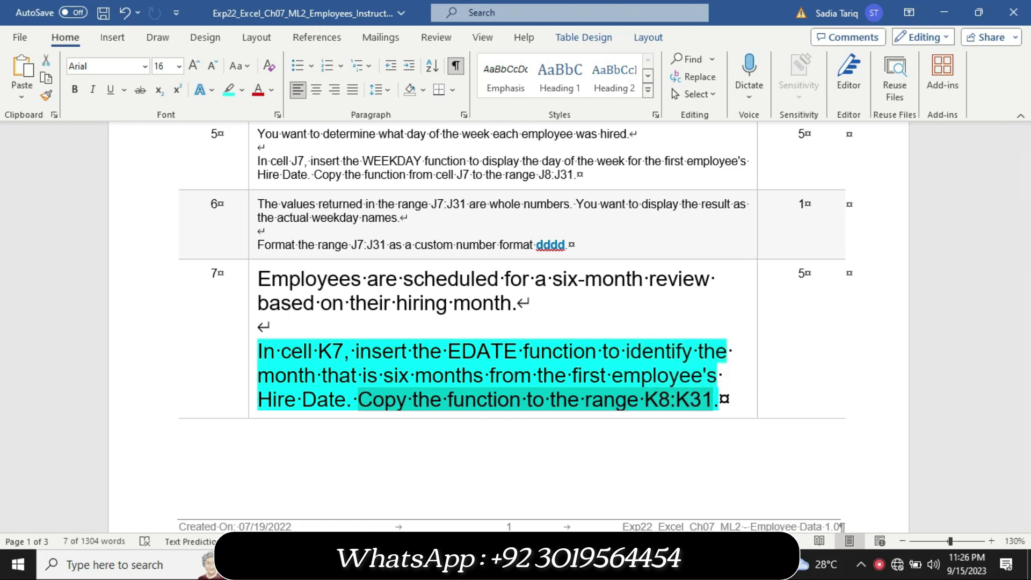
key(alt+Tab)
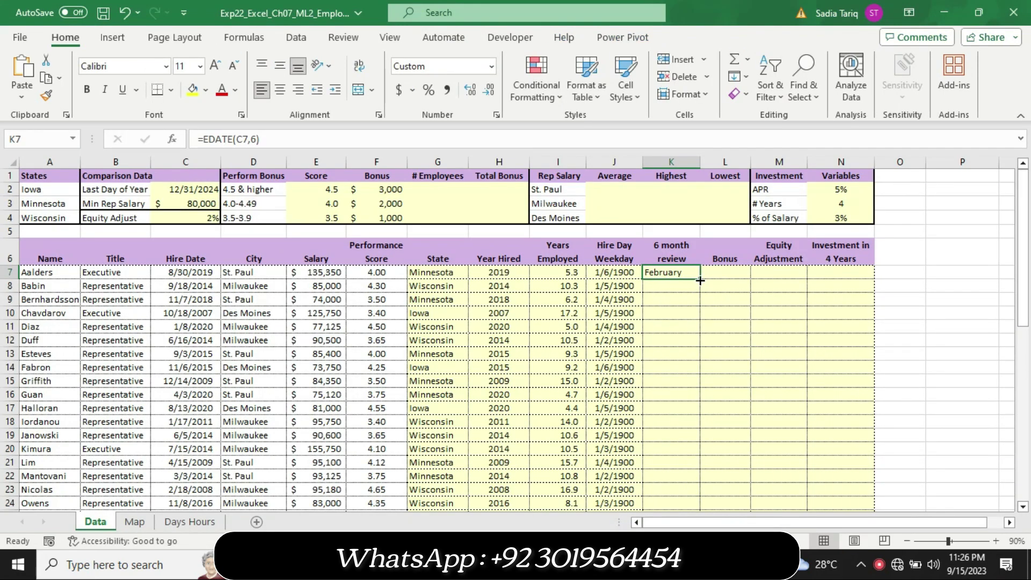
drag(701, 279, 700, 484)
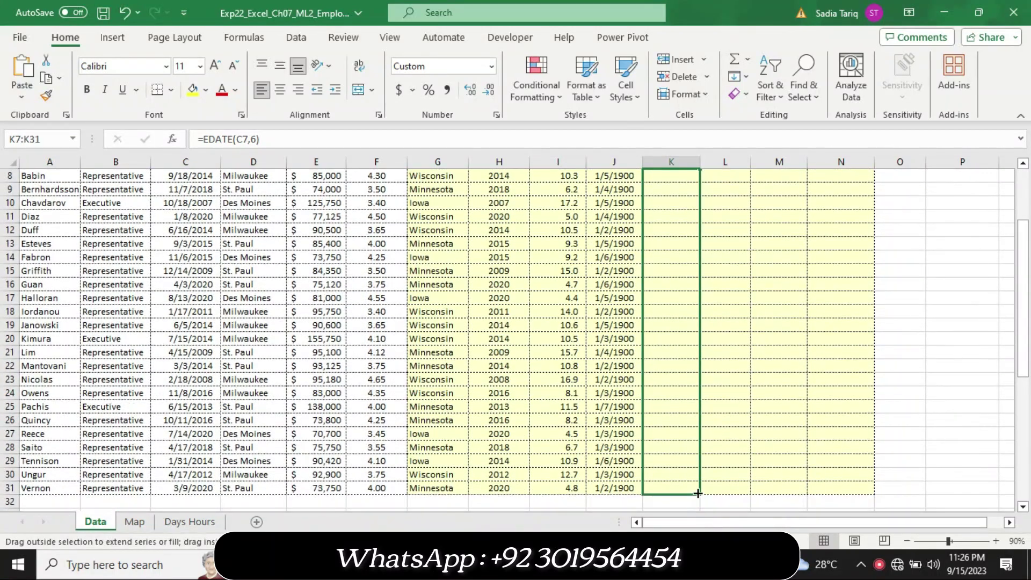
drag(700, 483, 700, 494)
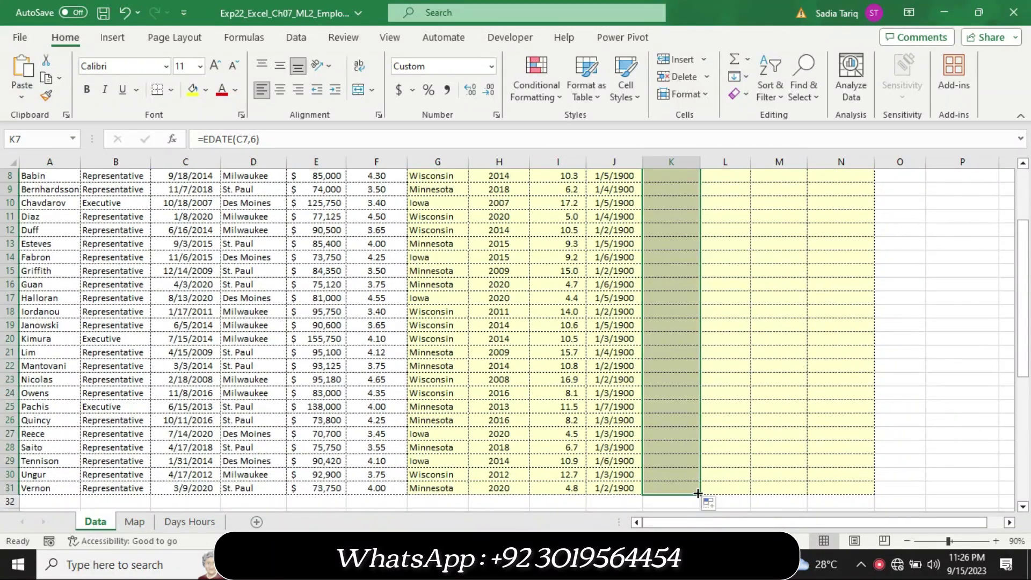
key(alt+Tab)
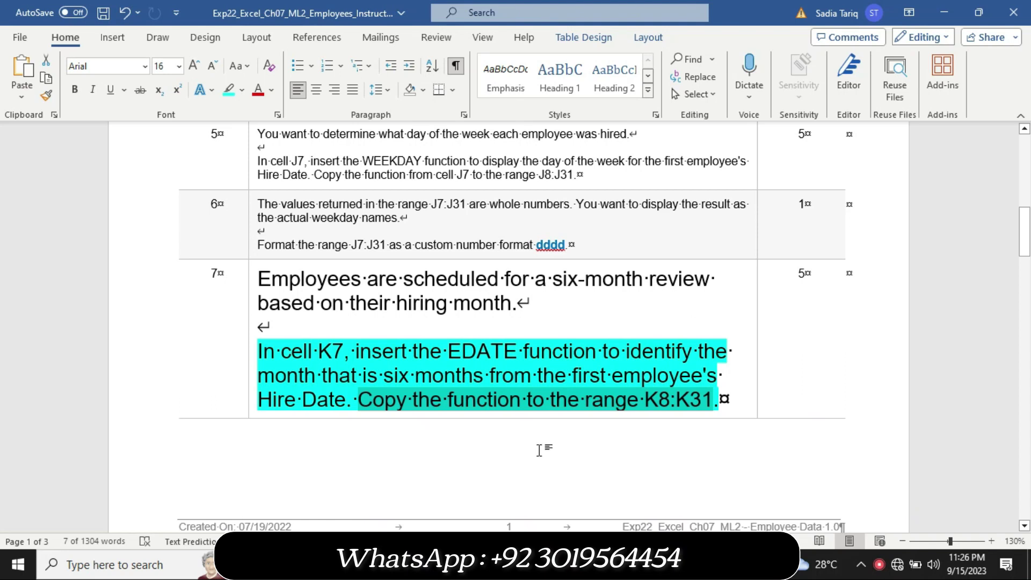
- Reset step 7's instruction text to 9 pt with no highlight
click(251, 393)
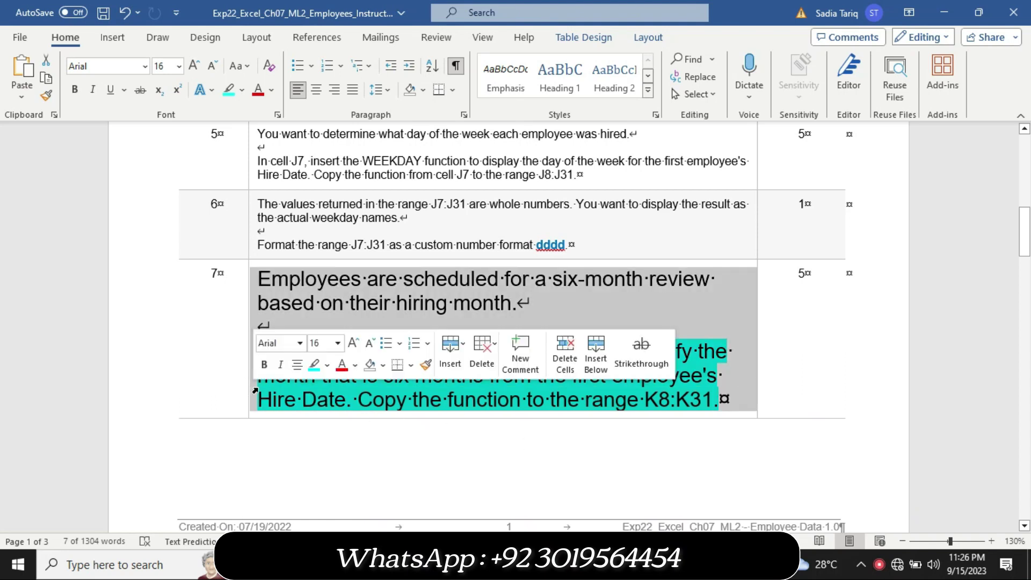
click(337, 343)
click(320, 81)
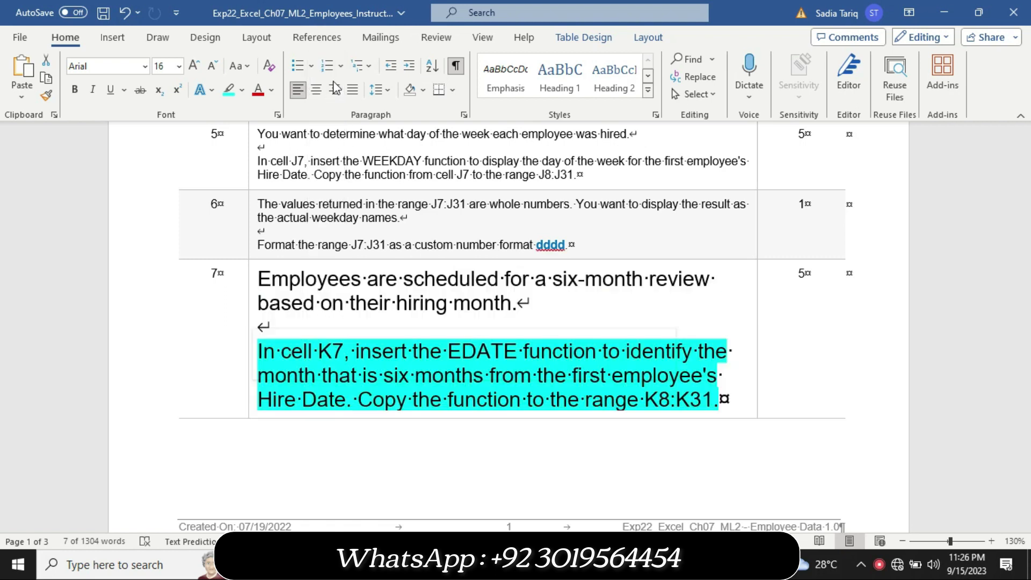
click(242, 90)
click(268, 185)
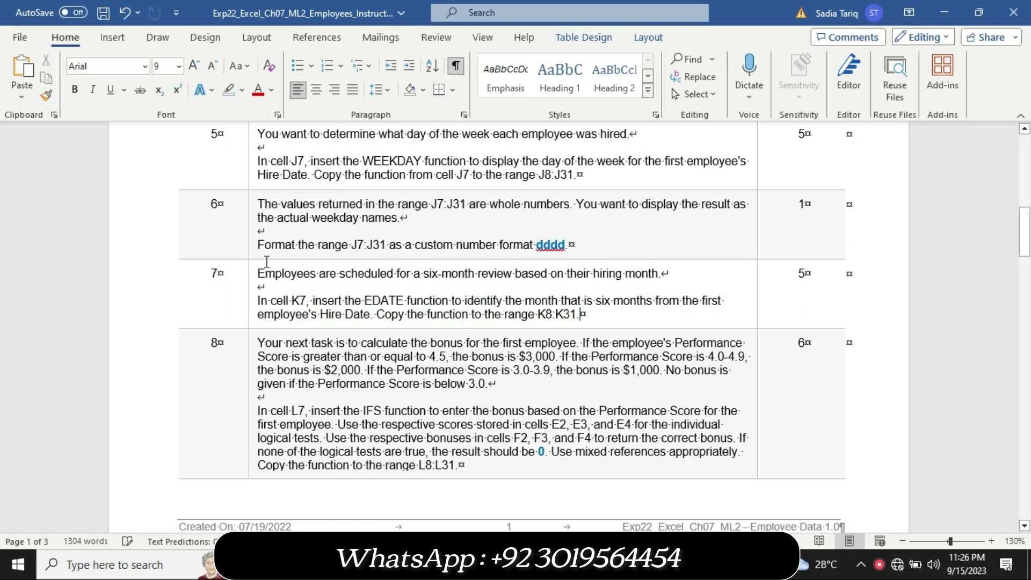
- Enlarge step 8's IFS bonus instructions to 16 pt
click(248, 412)
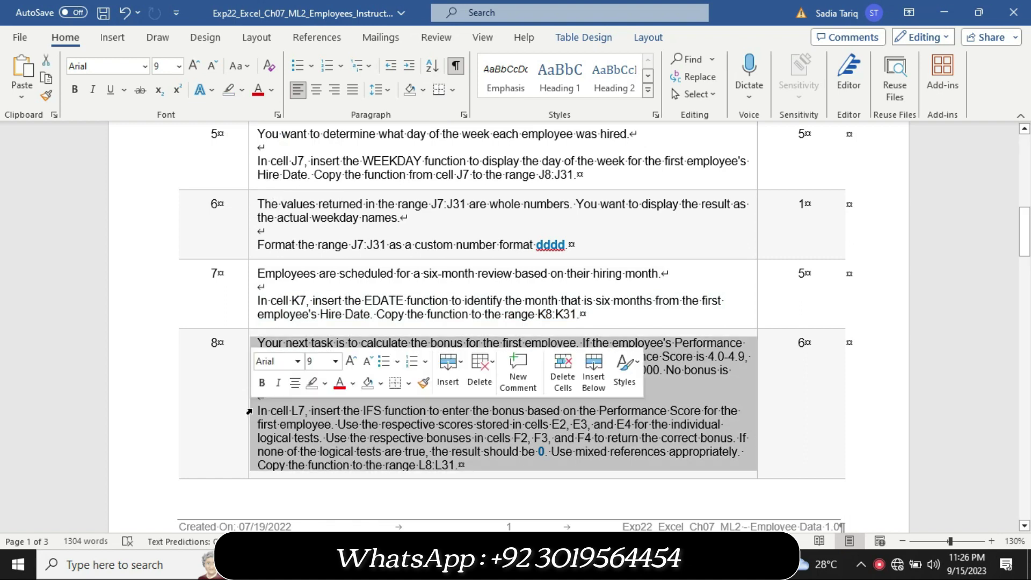
click(335, 360)
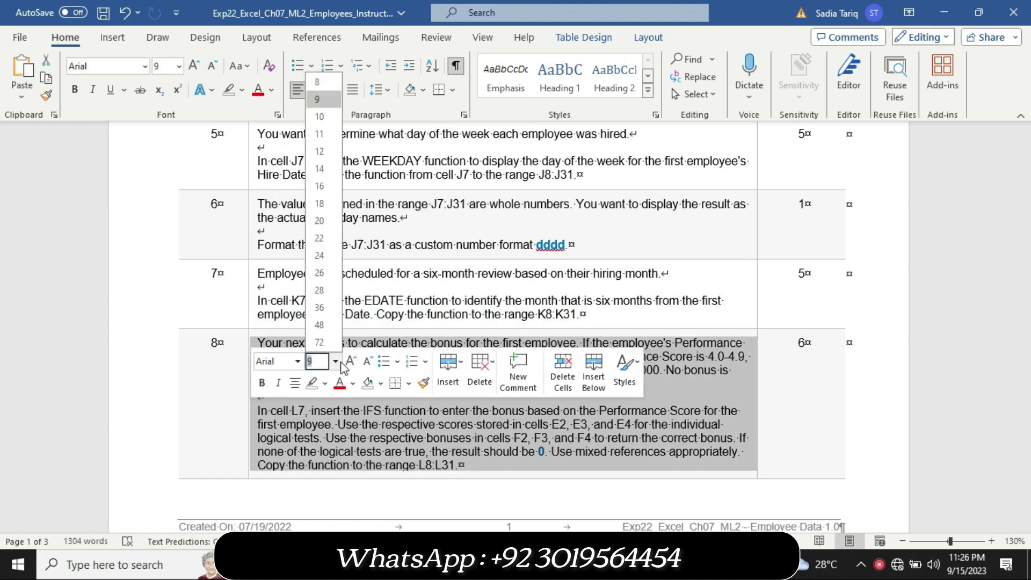
click(329, 186)
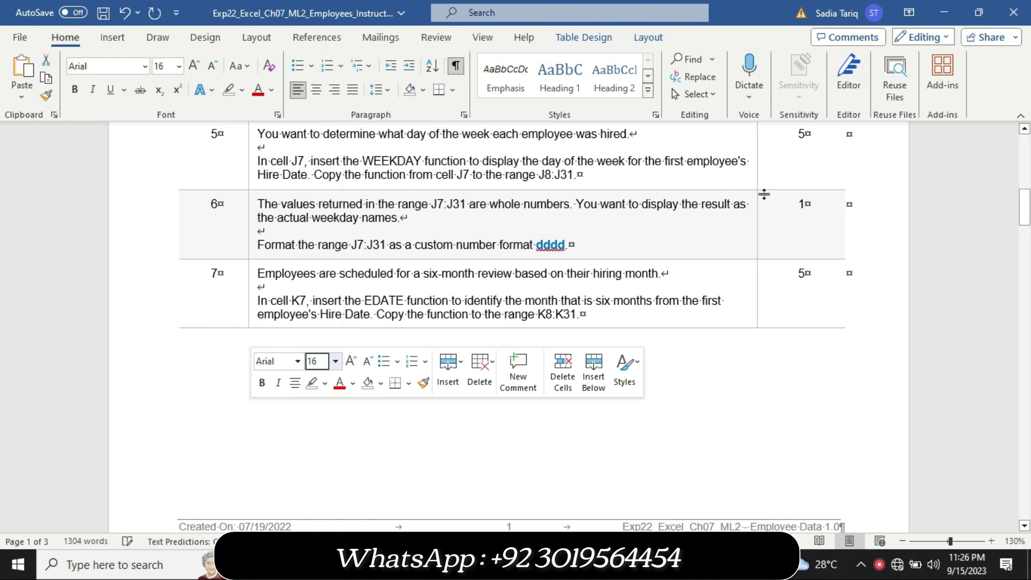
drag(1025, 228, 1024, 282)
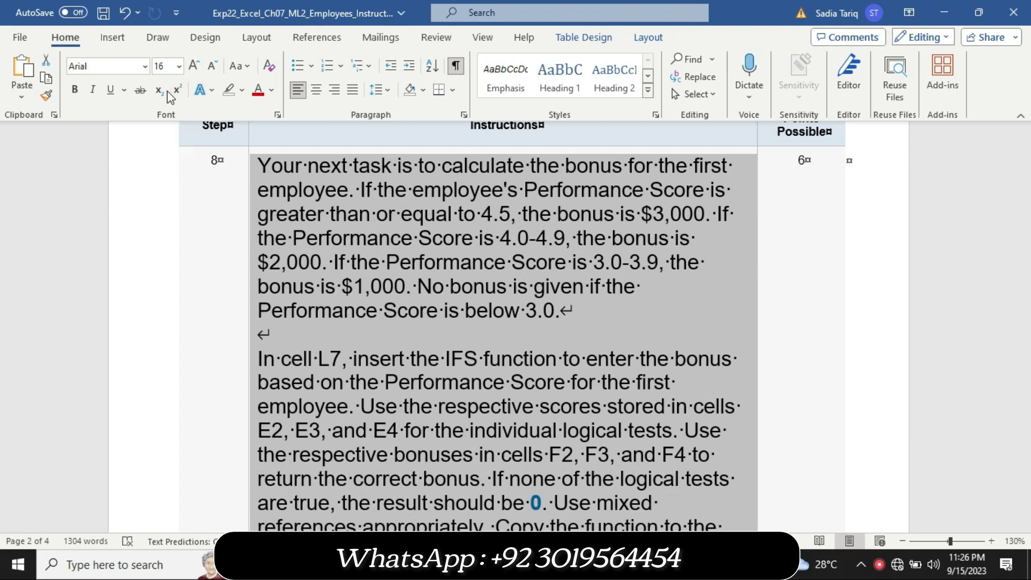
- Set step 8's text to 11 pt and highlight it yellow
click(179, 66)
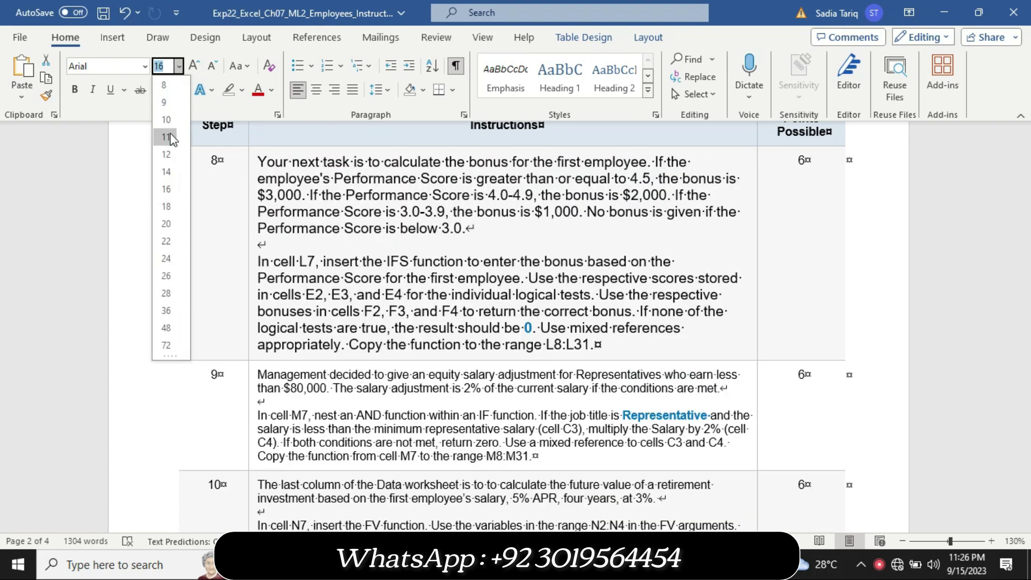
click(166, 137)
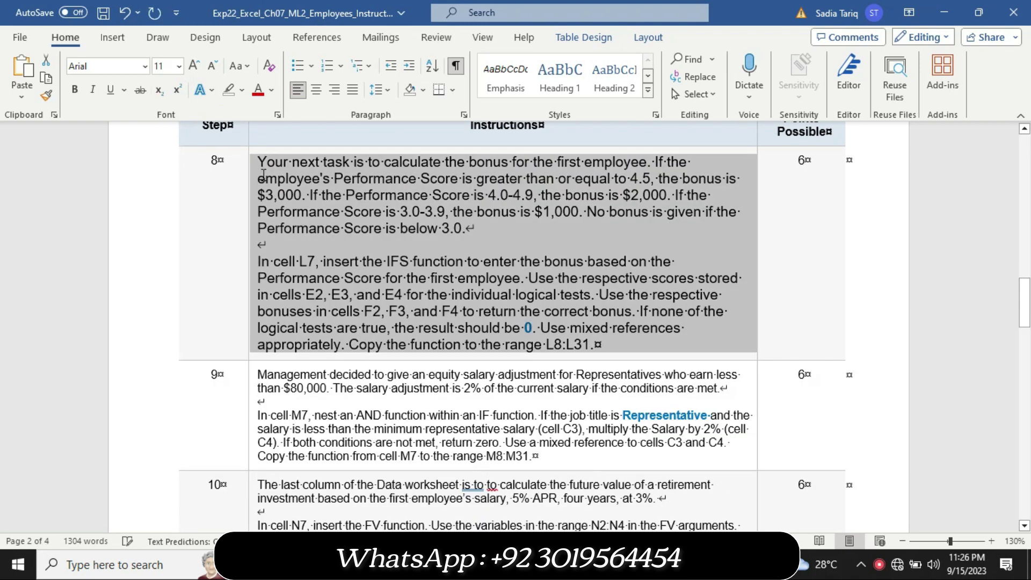
click(242, 90)
click(232, 112)
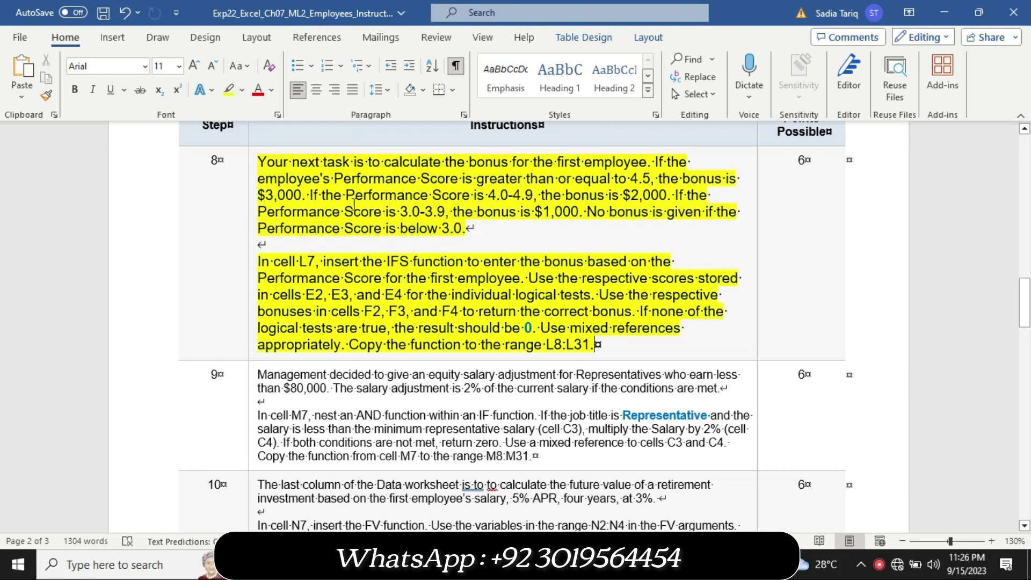
- Highlight the 'In cell L7' IFS instruction paragraph in turquoise
drag(258, 261, 650, 341)
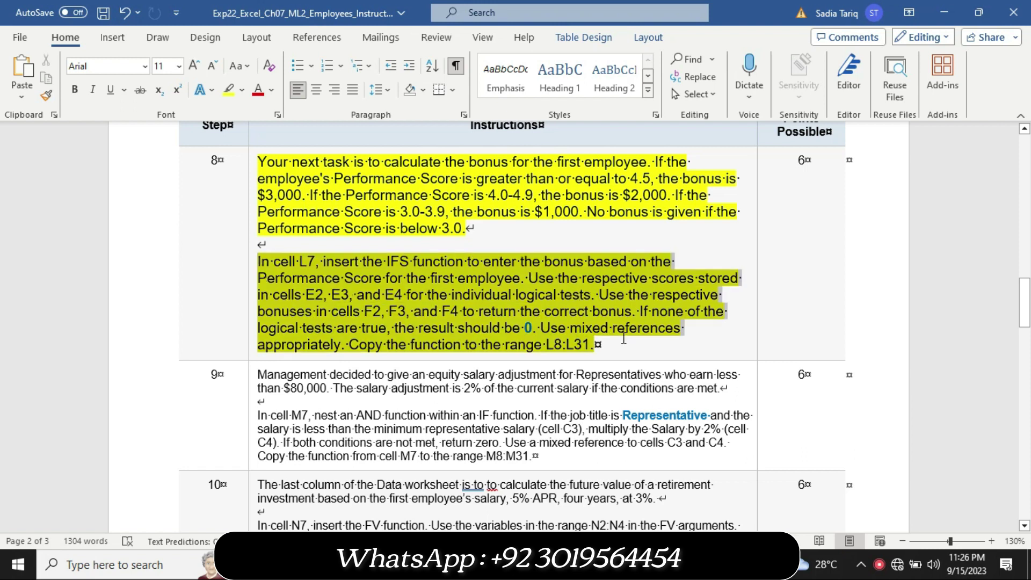
click(661, 316)
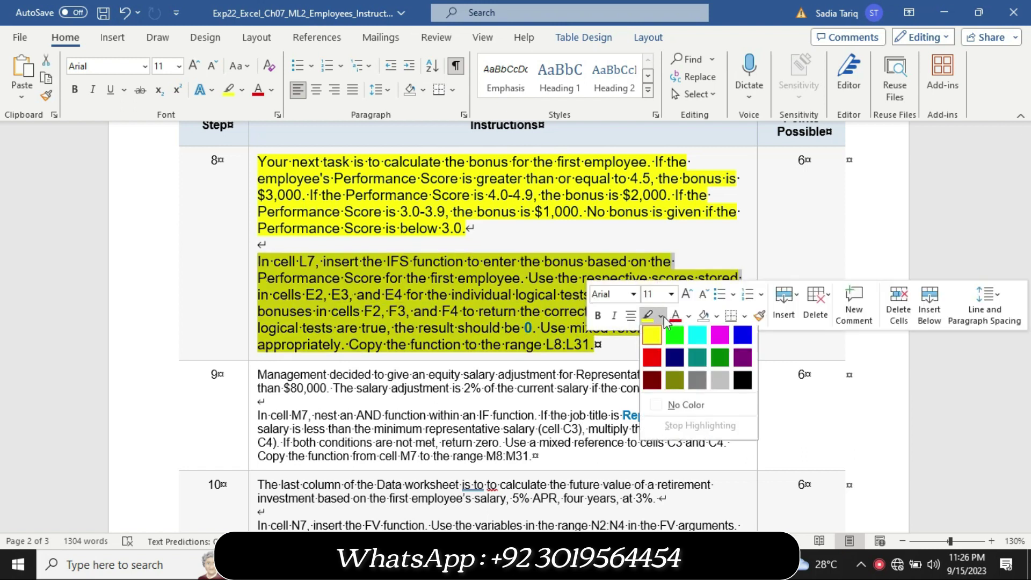
click(699, 335)
click(440, 344)
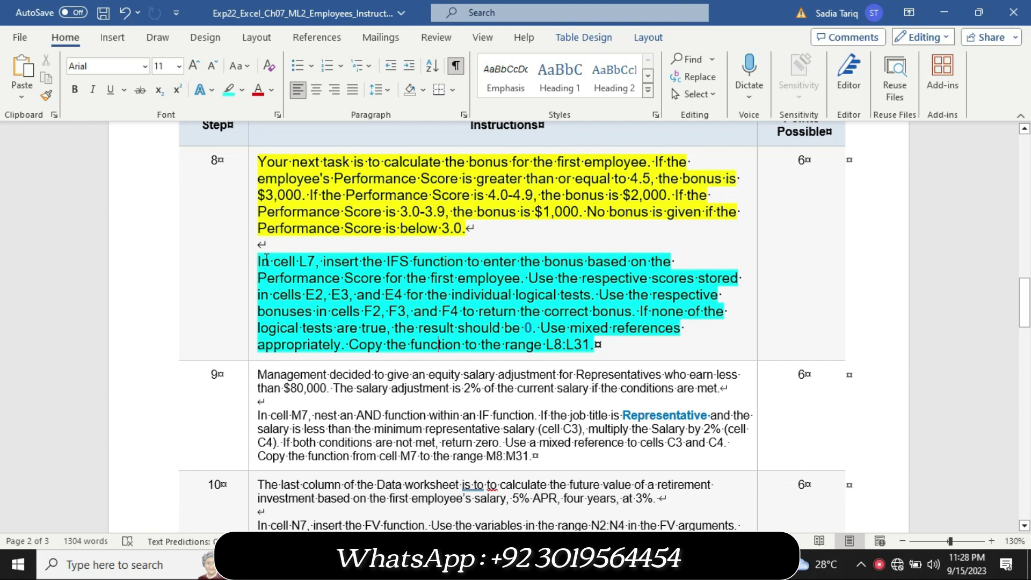
mouse_move(258, 262)
mouse_down()
mouse_move(345, 333)
mouse_move(341, 344)
mouse_up()
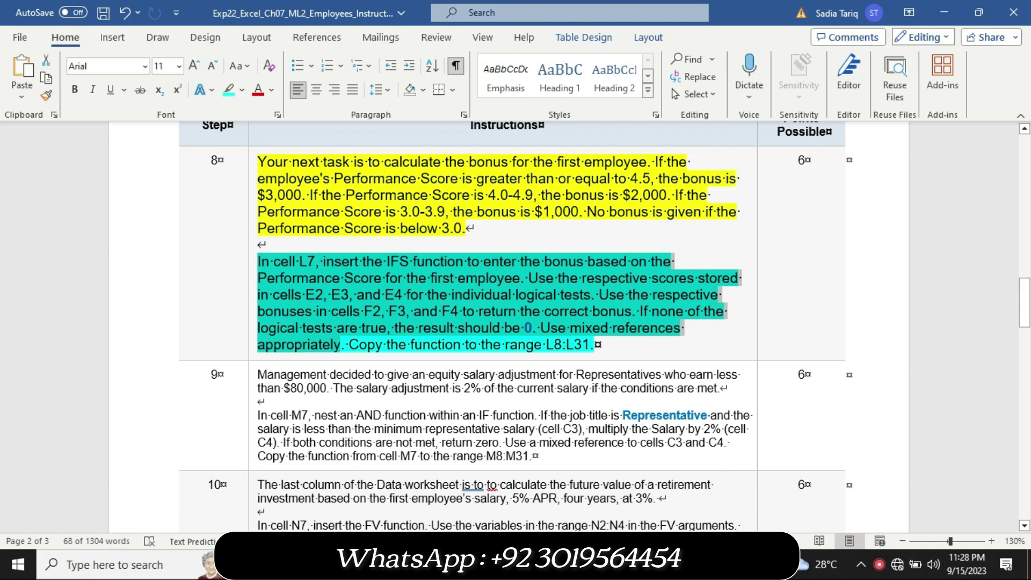
- Start an =IFS formula in cell L7, checking the Step 8 instructions in Word midway
key(alt+Tab)
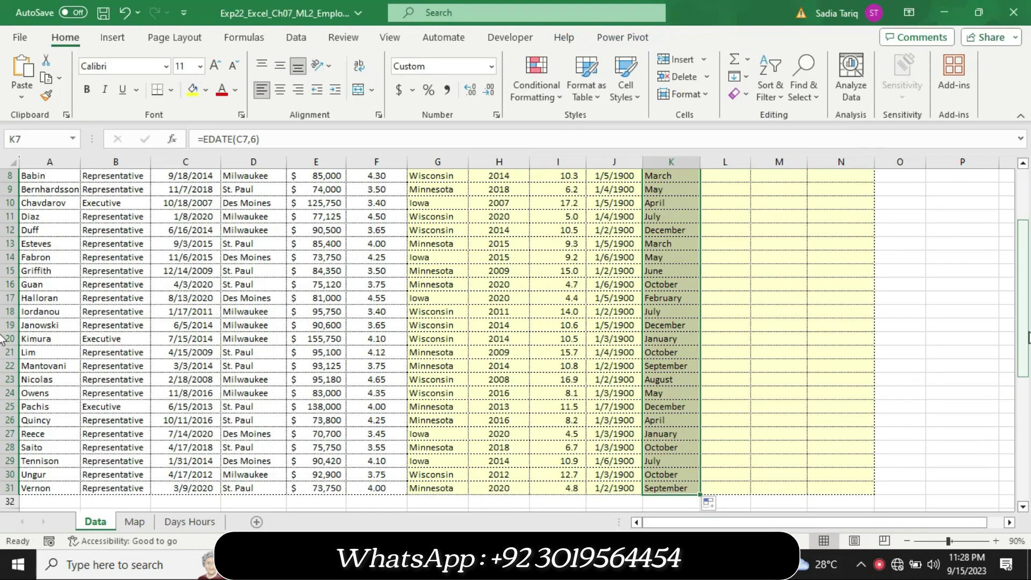
drag(1026, 258, 1026, 207)
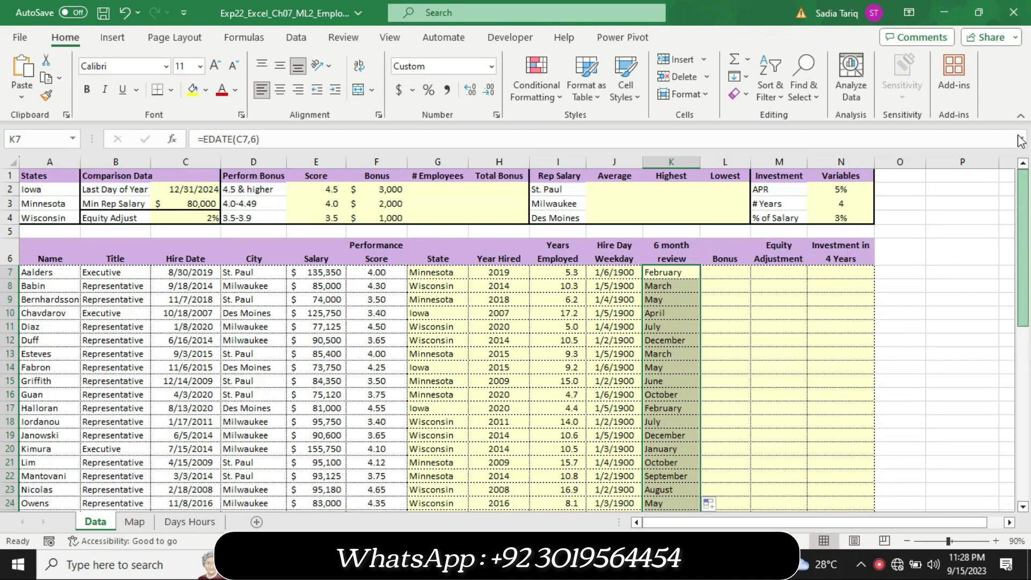
click(719, 272)
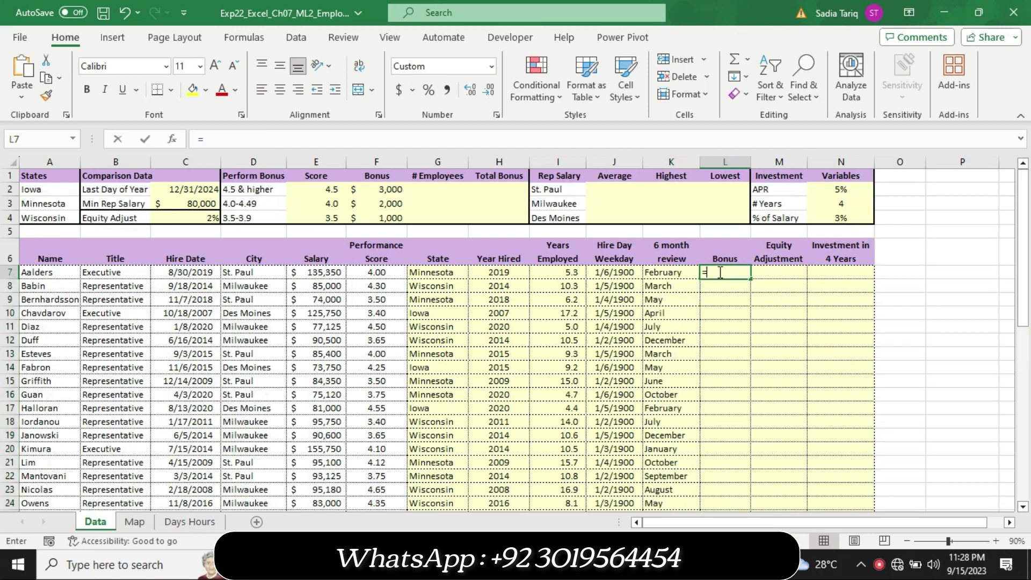
text(=)
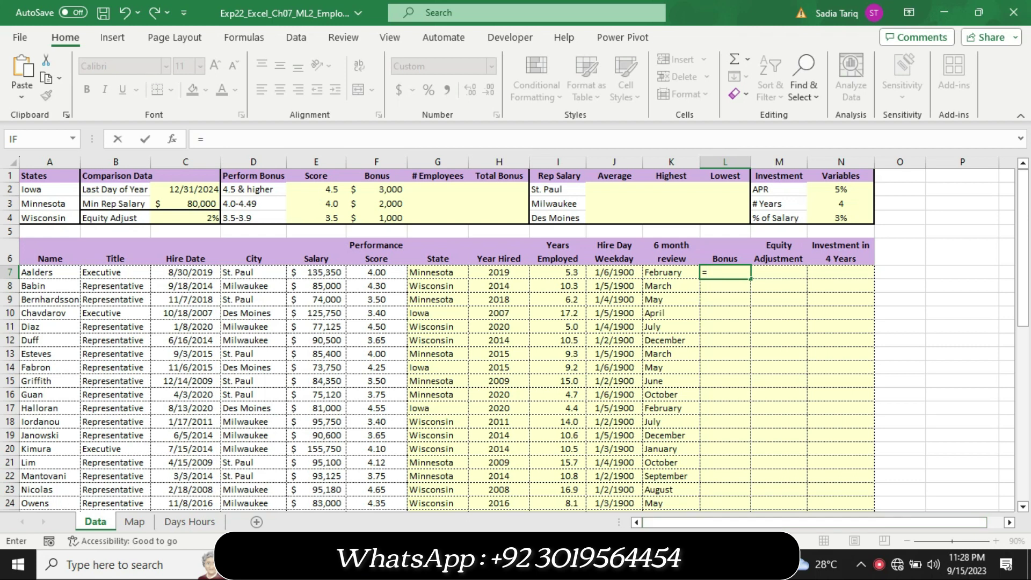
key(alt+Tab)
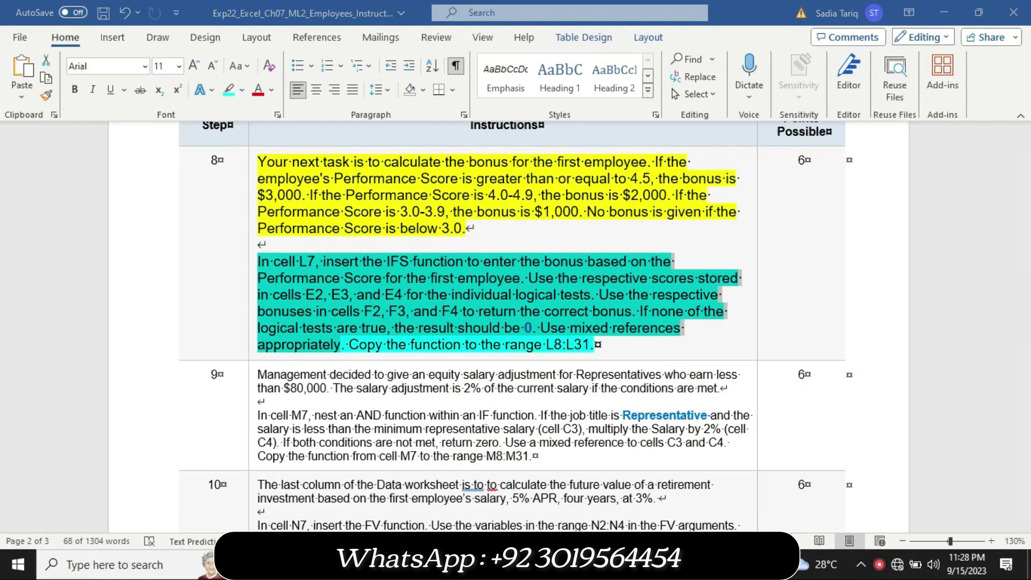
key(alt+Tab)
text(=i)
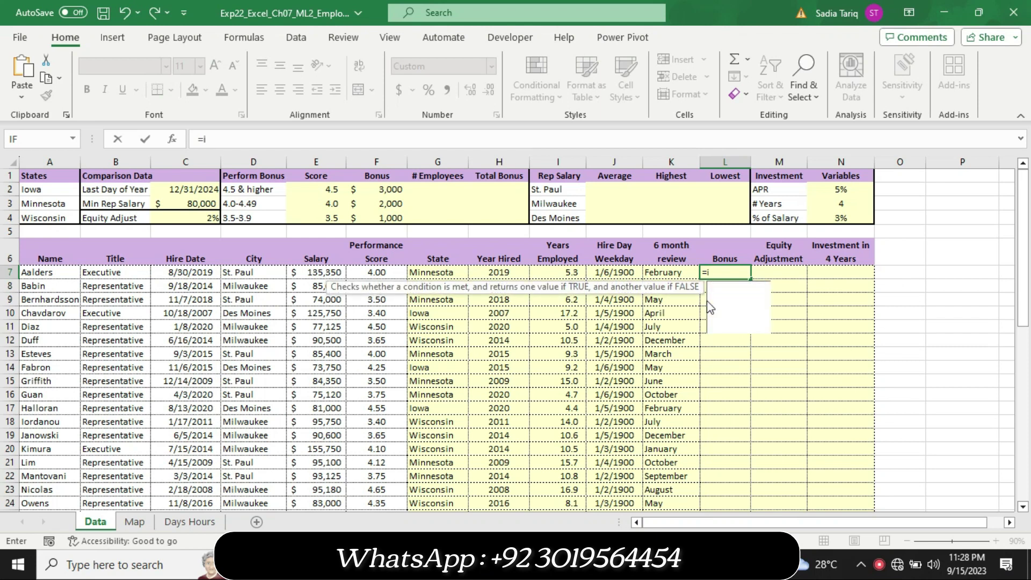
text(fs)
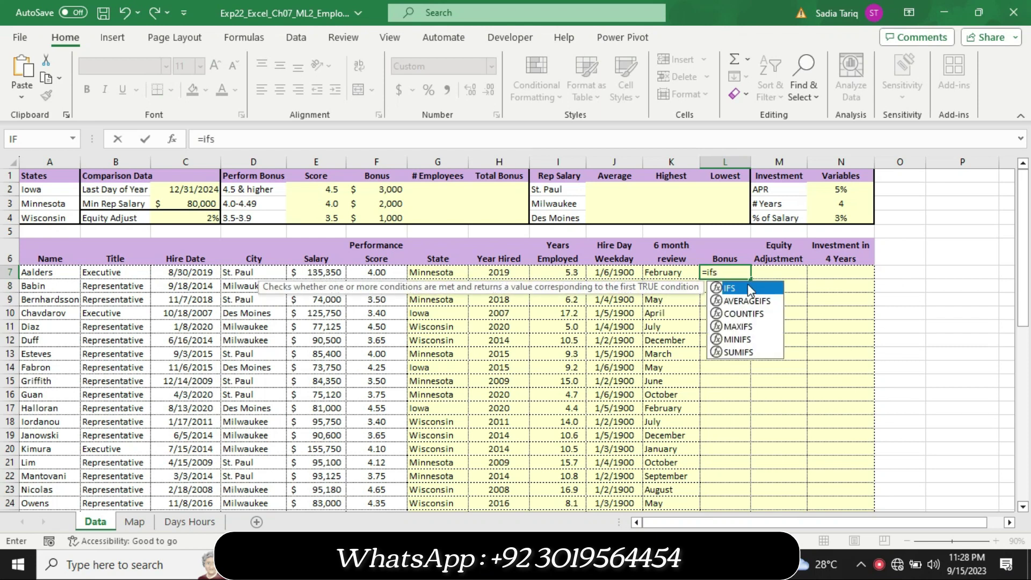
- Enter L7's first test F7>=$E$2 returning $F$2, then add the test F7>=$E$3
double_click(746, 287)
click(249, 135)
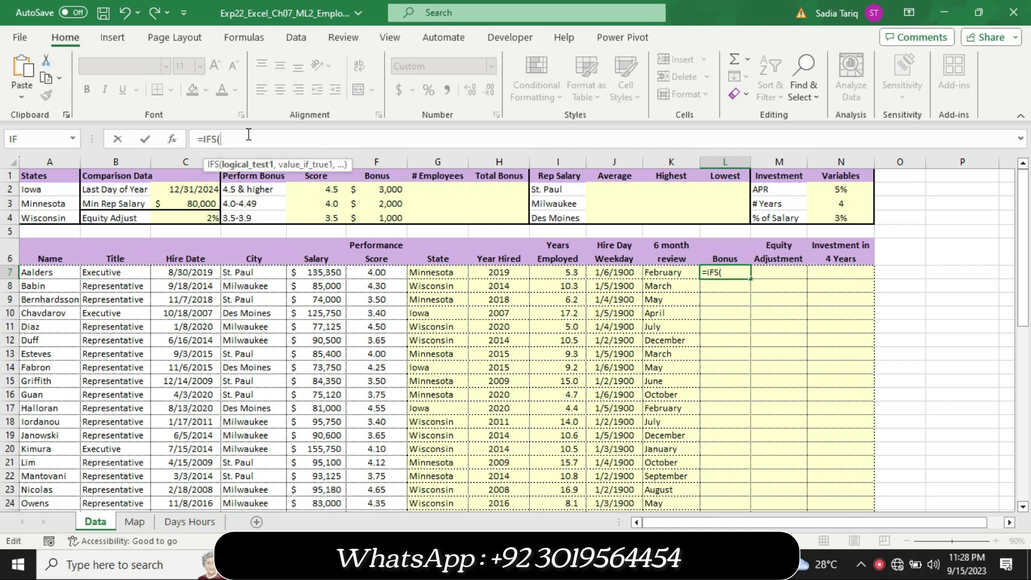
text(F7)
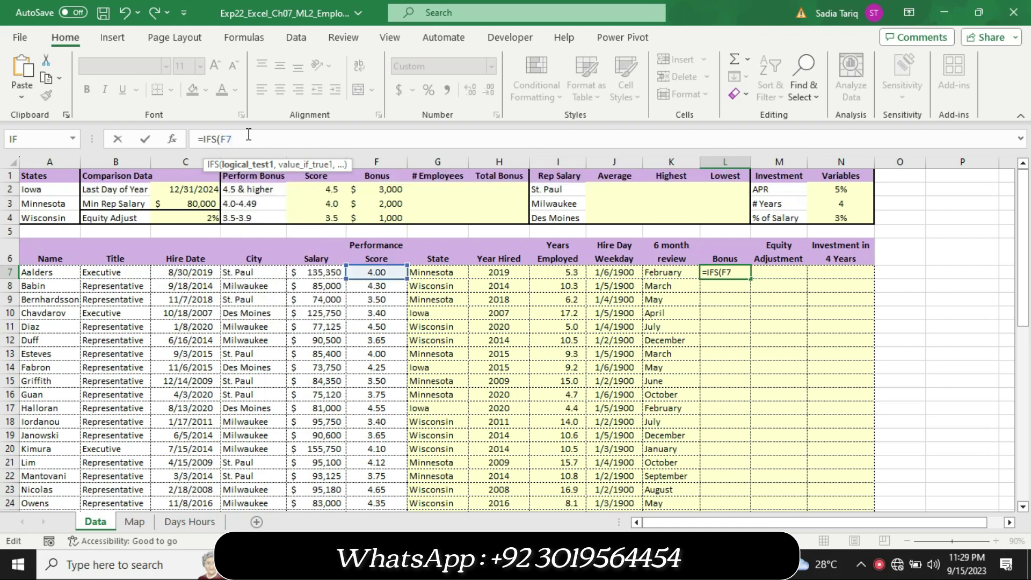
text(>)
text(=)
text(E2)
key(F4)
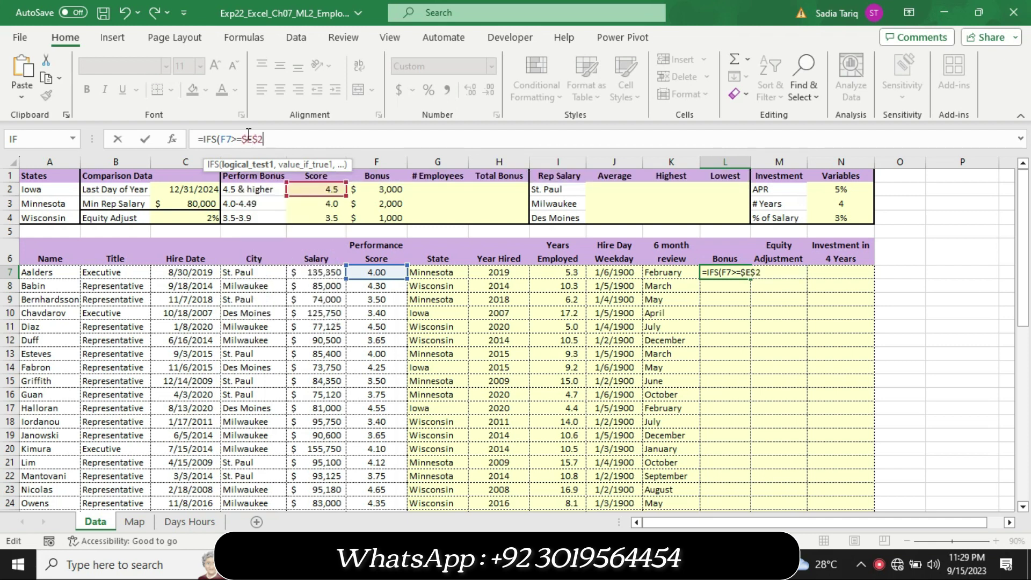
text(,F2)
key(F4)
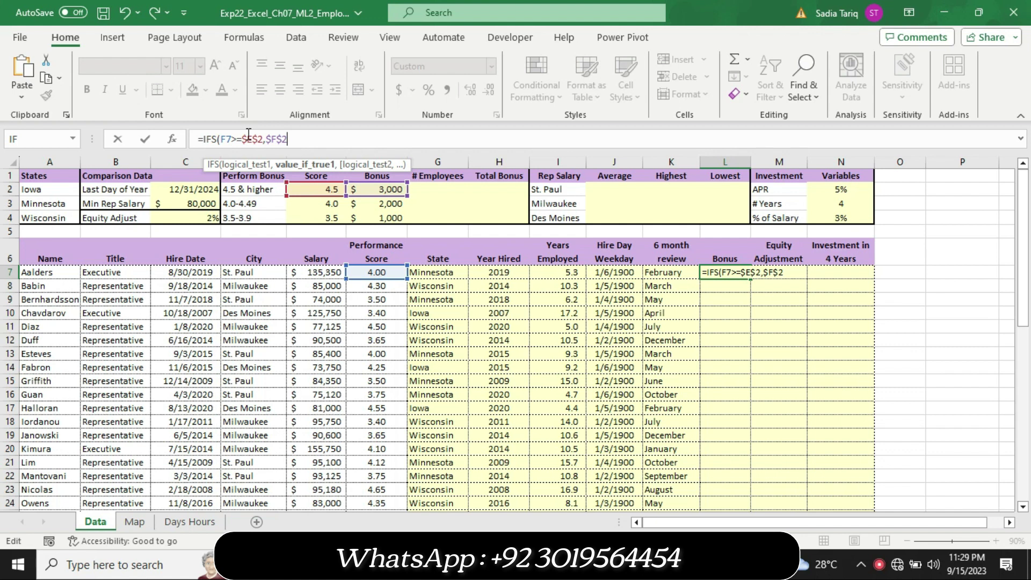
text(,)
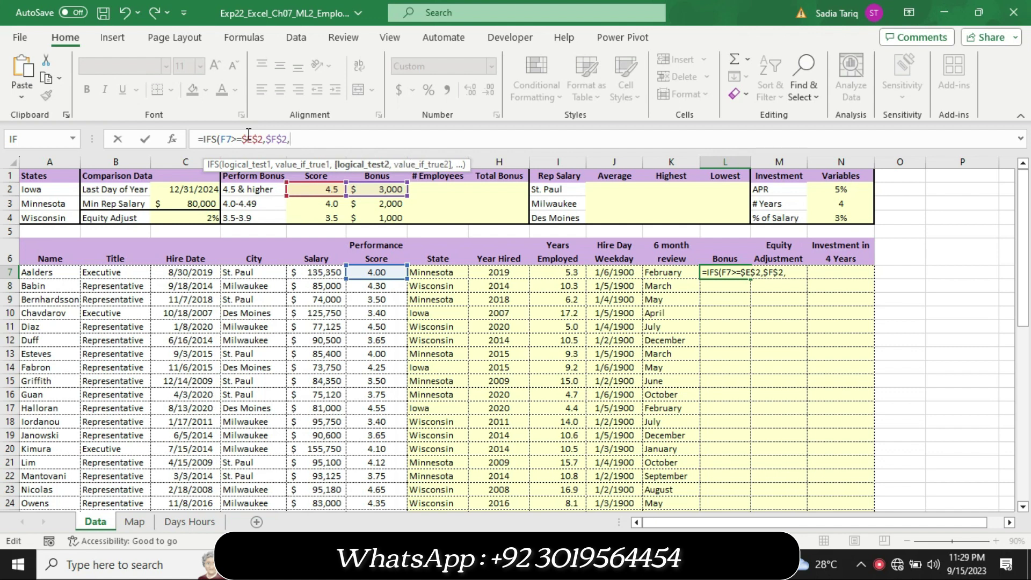
text(F7>)
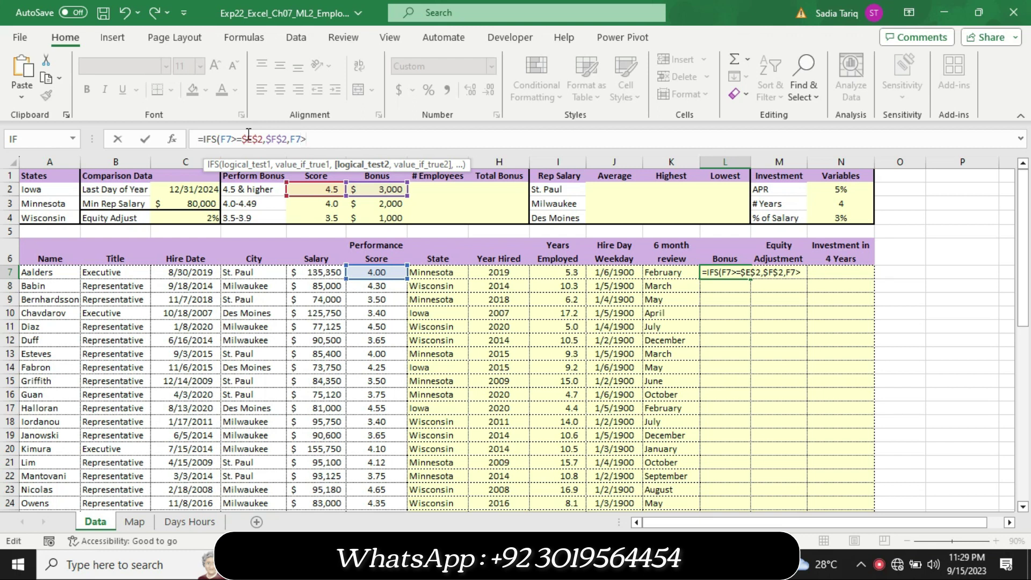
text(=)
text(E3)
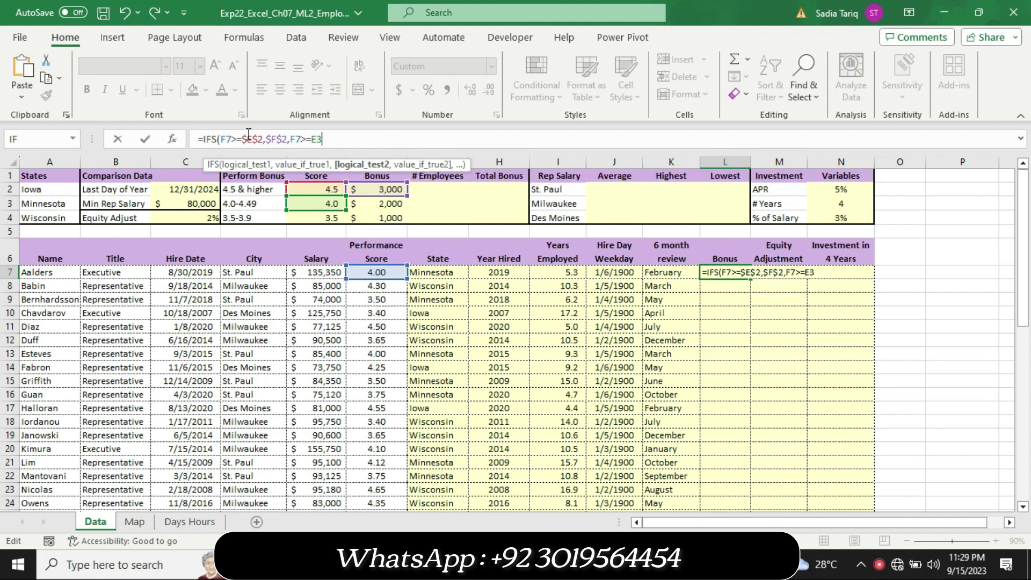
key(F4)
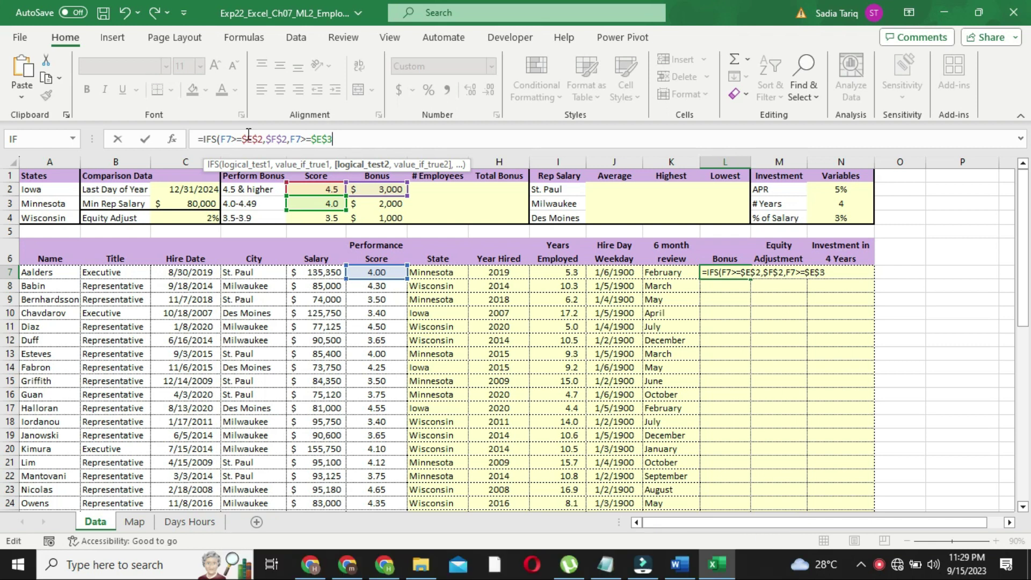
- Add result $F$3, test 7>=$E$4 returning $F$4, and test F7<$E$4 returning "0"
text(,)
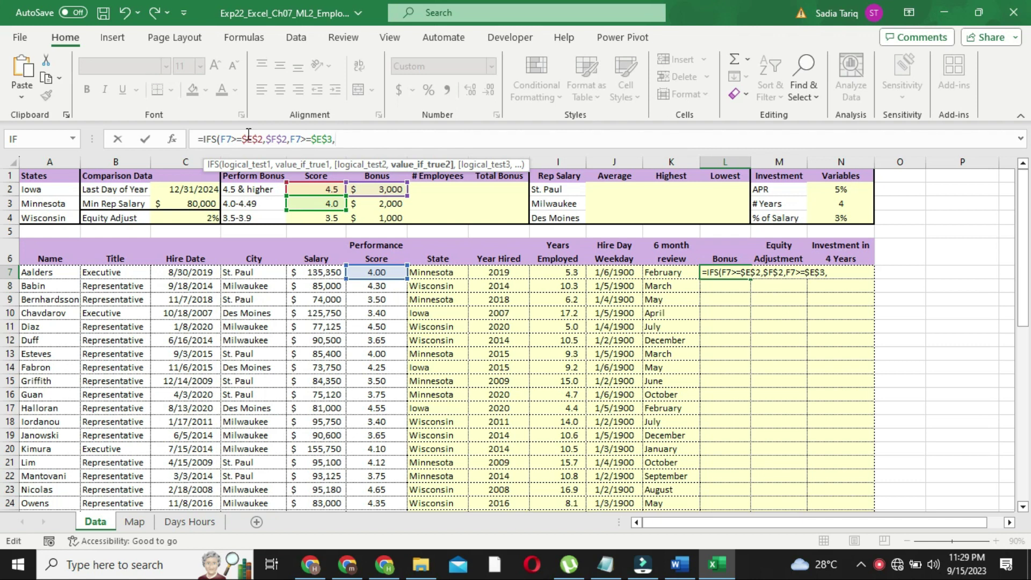
text($F$3)
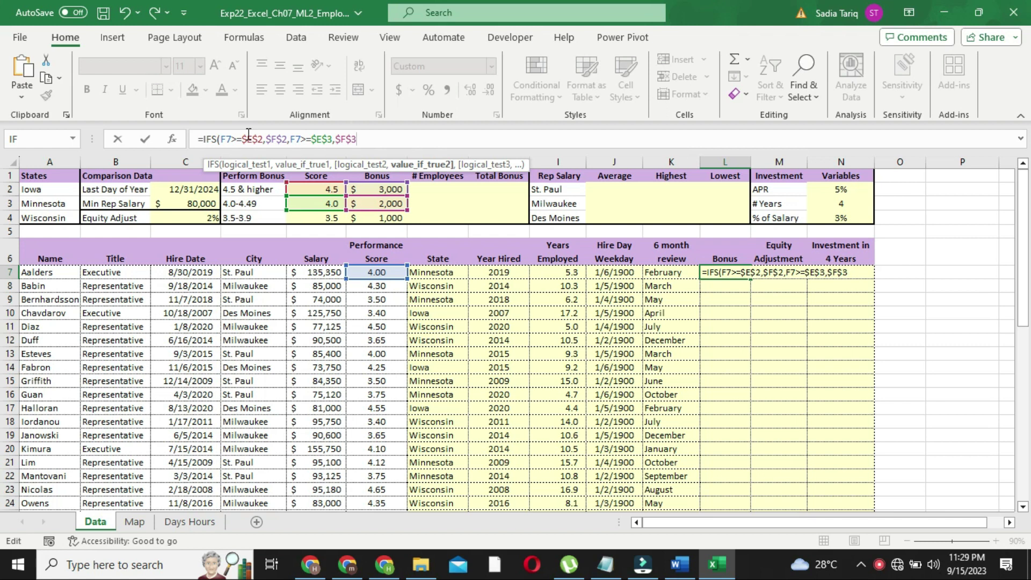
text(,)
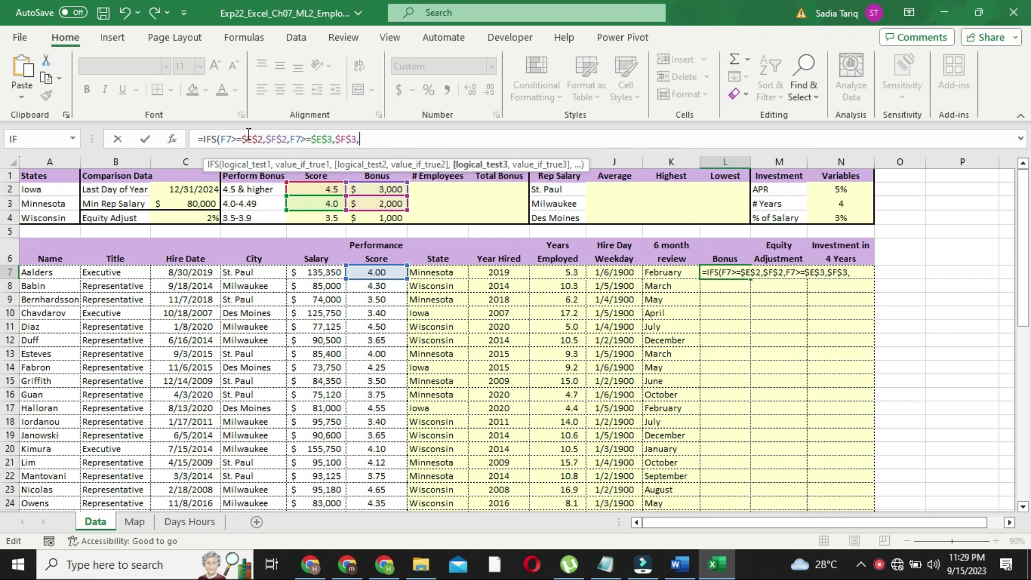
text(7)
text(>=)
text($E$4)
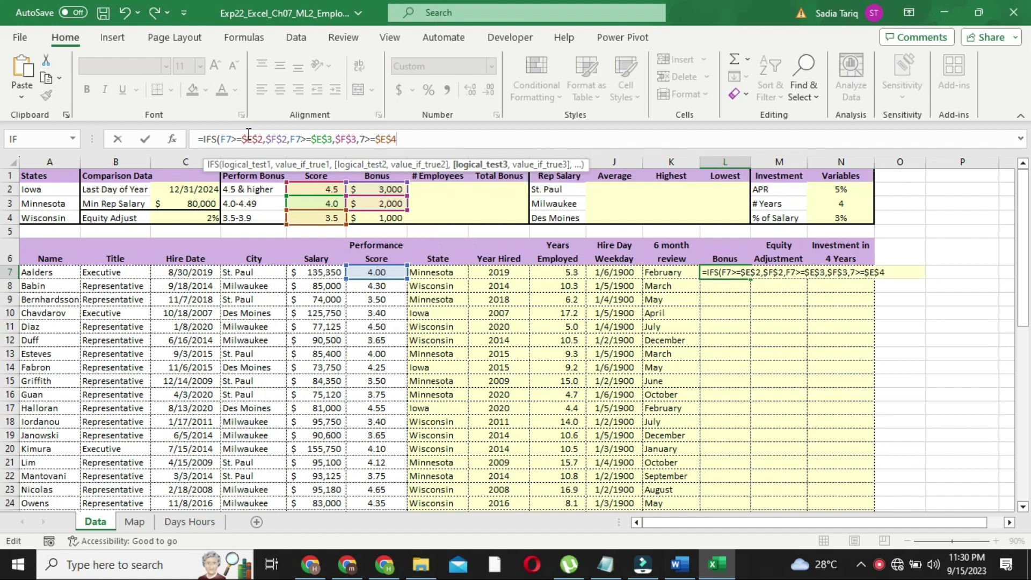
text(,)
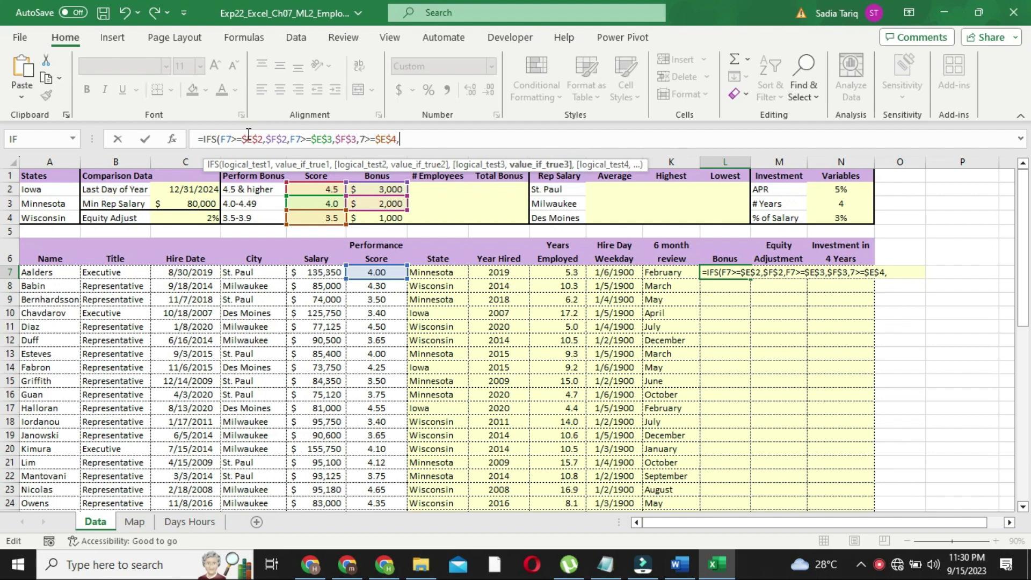
text(F3)
key(BackSpace)
text(4)
key(F4)
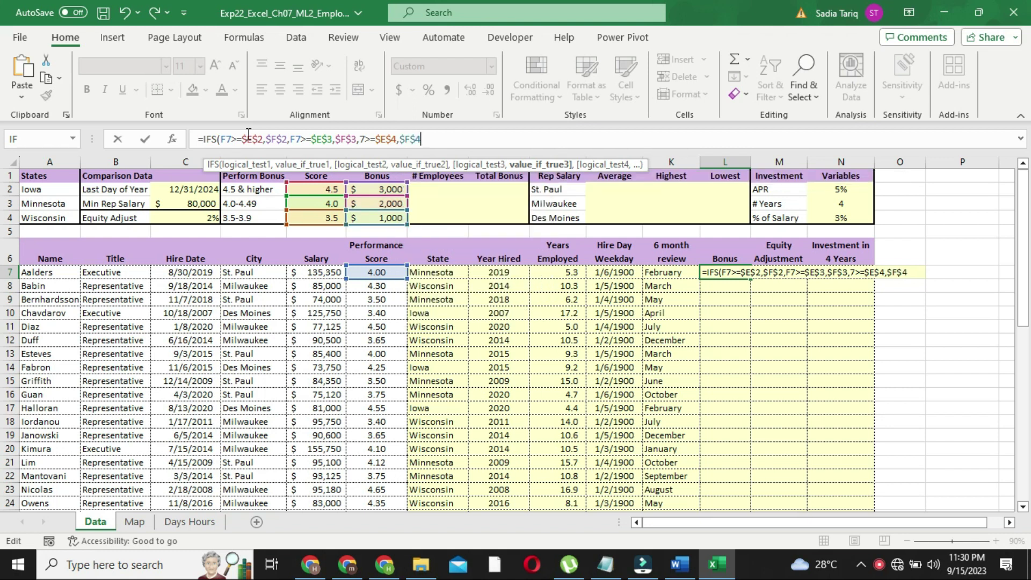
text(,F7)
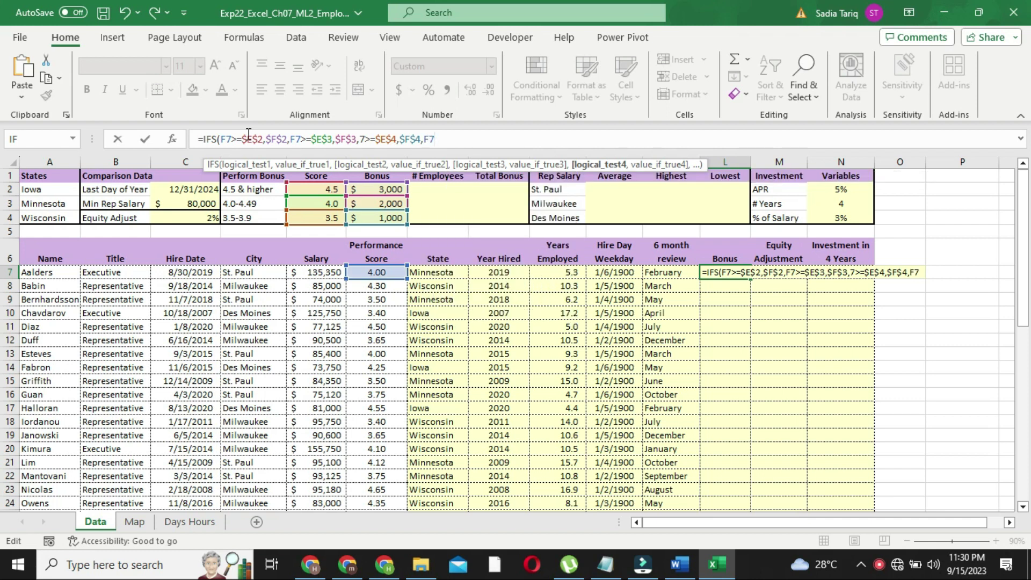
text(<)
text(E4)
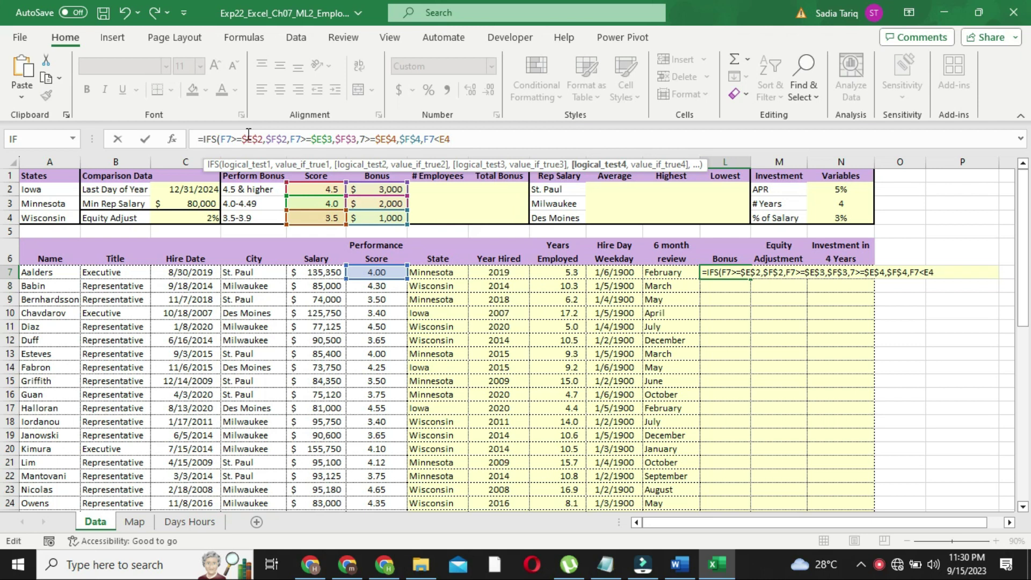
key(F4)
text($E$4,)
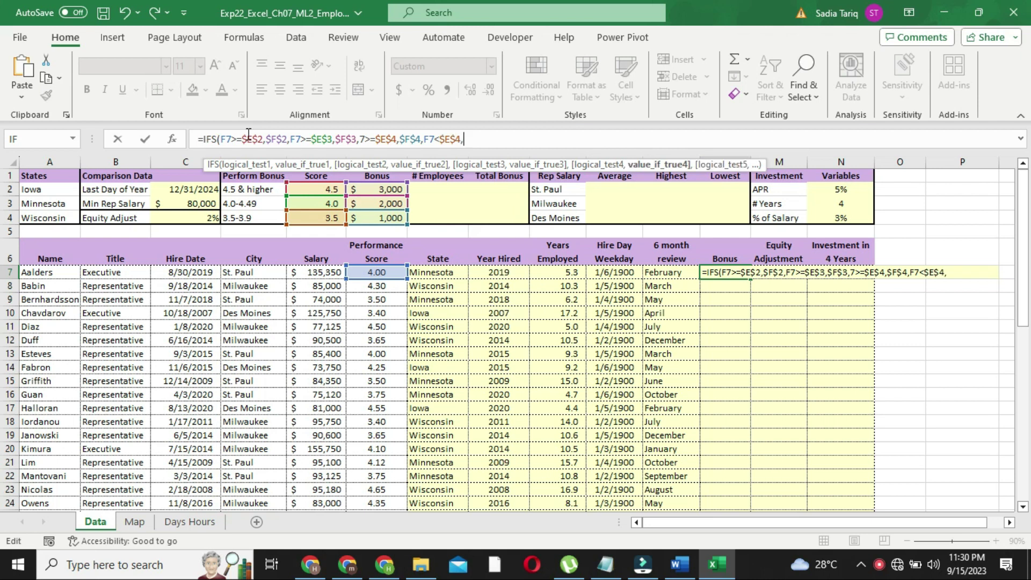
text(")
text(0)
text(")
text())
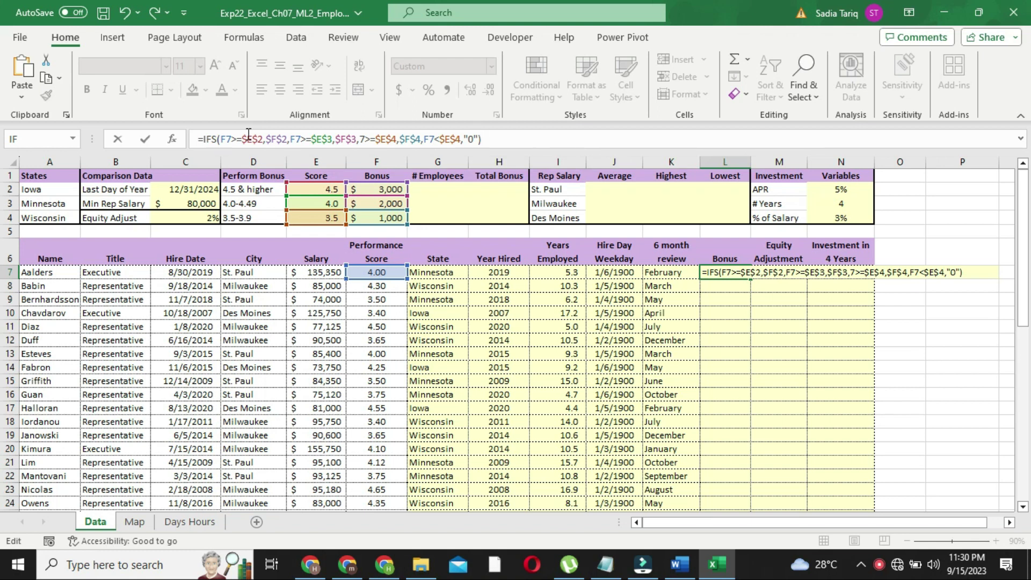
- Commit the L7 bonus formula and read Word's instruction about copying it down
key(Return)
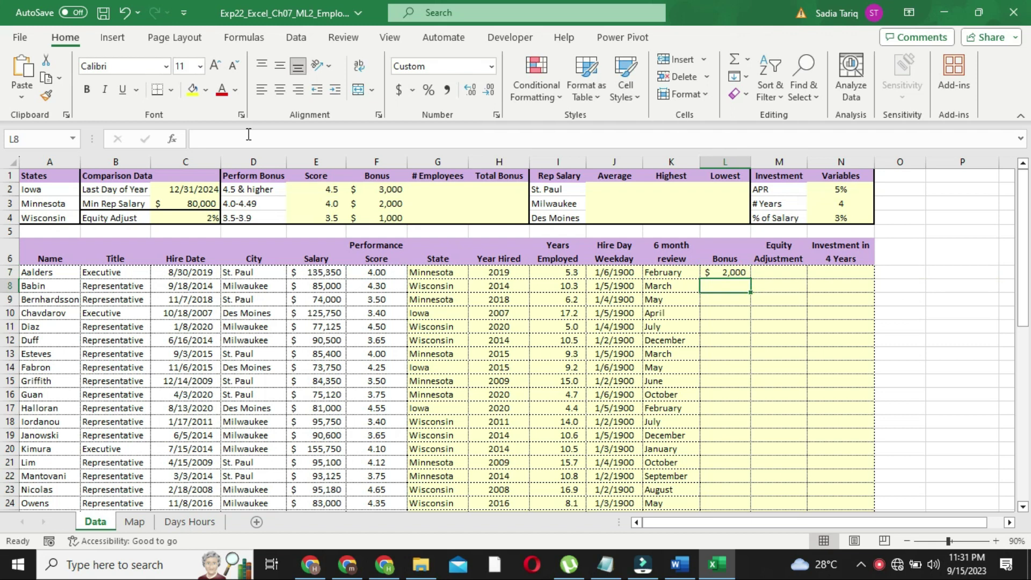
click(710, 275)
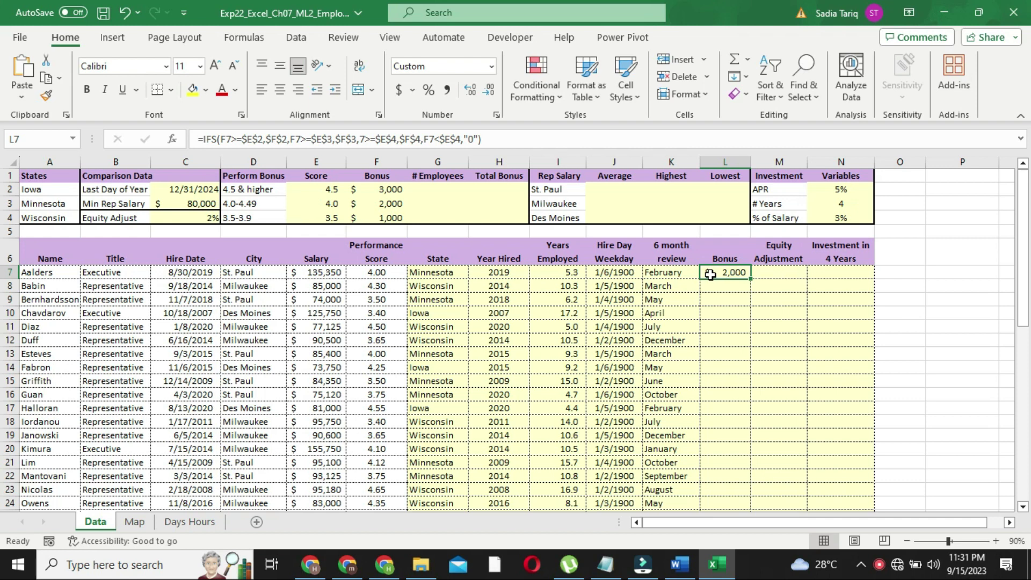
click(680, 564)
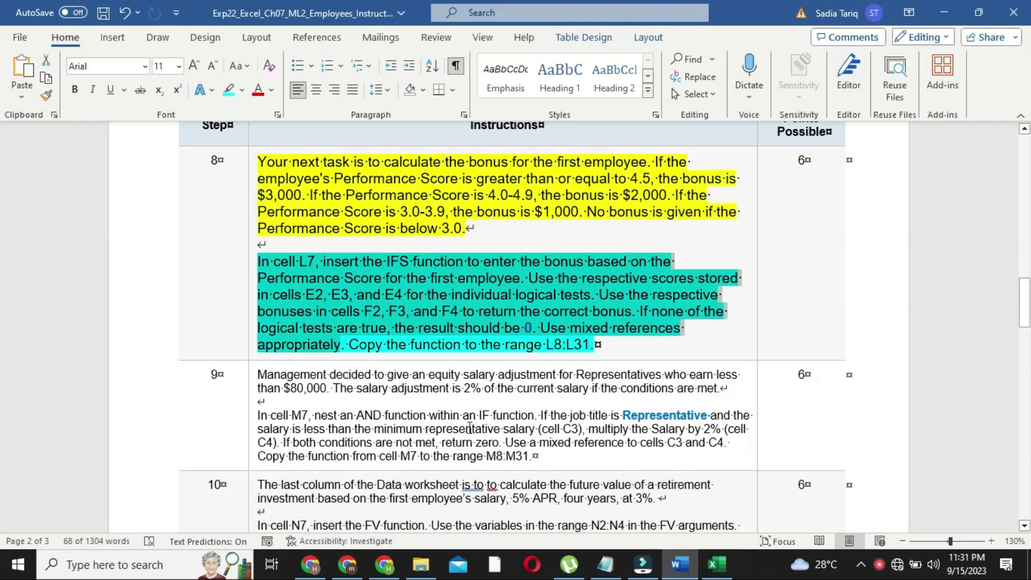
drag(351, 345, 595, 345)
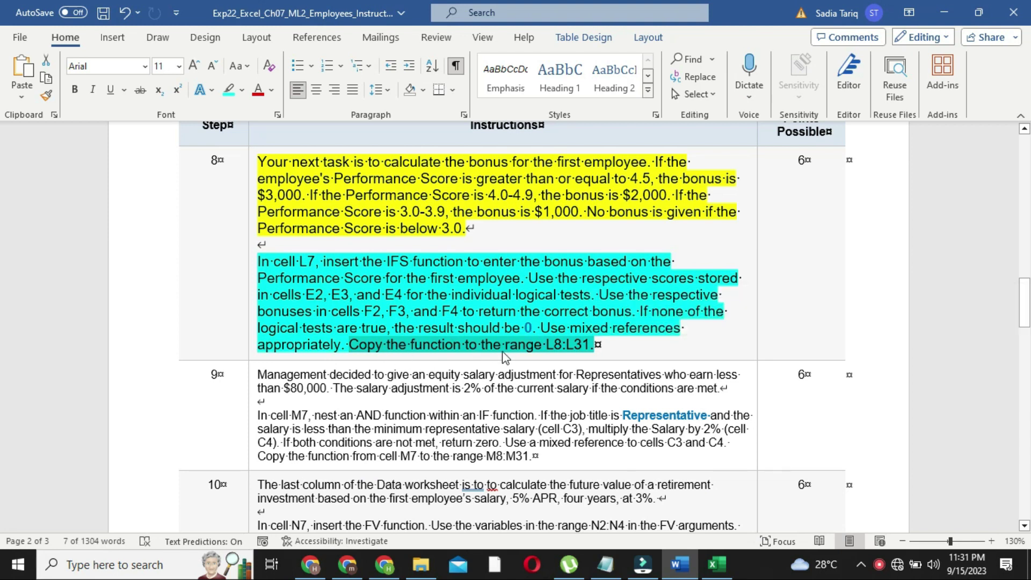
- Fill the bonus formula from L7 down through L31
click(717, 563)
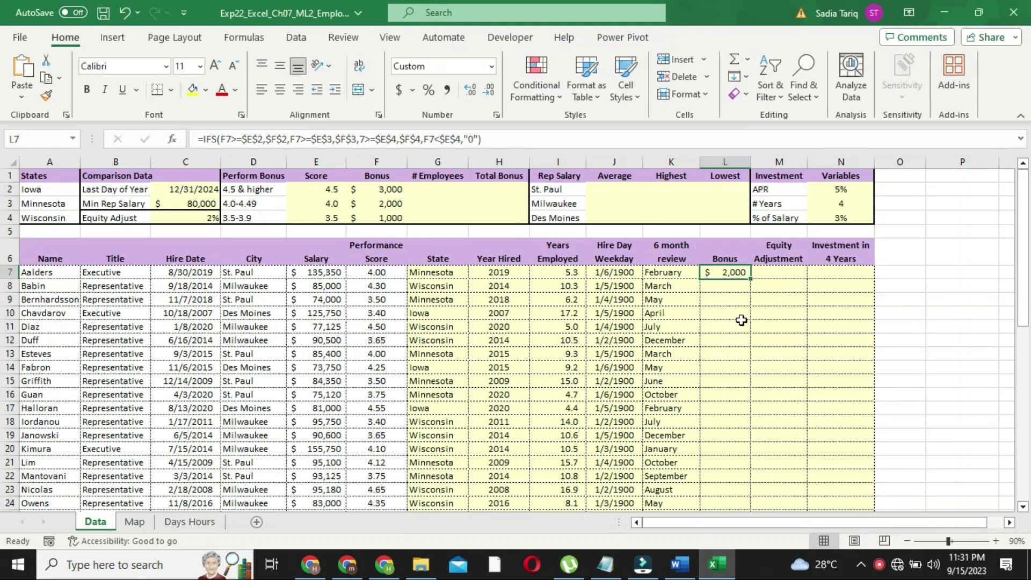
drag(751, 278, 748, 530)
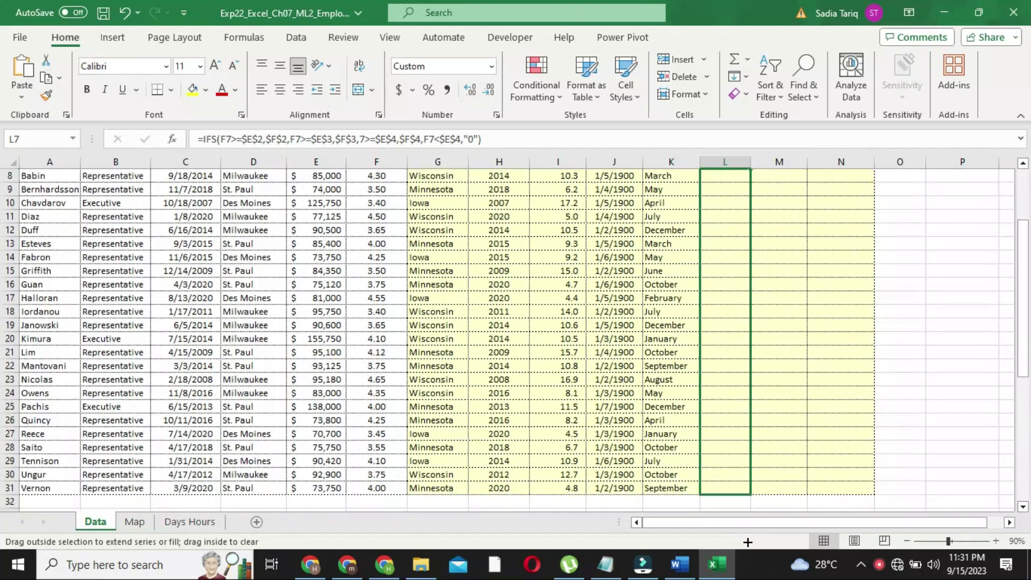
drag(748, 542, 748, 502)
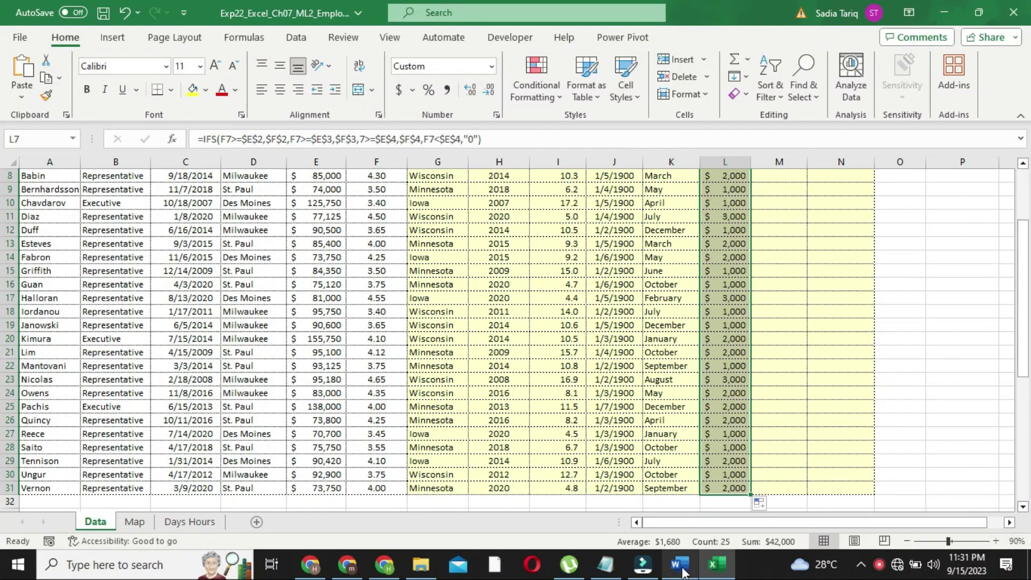
click(680, 563)
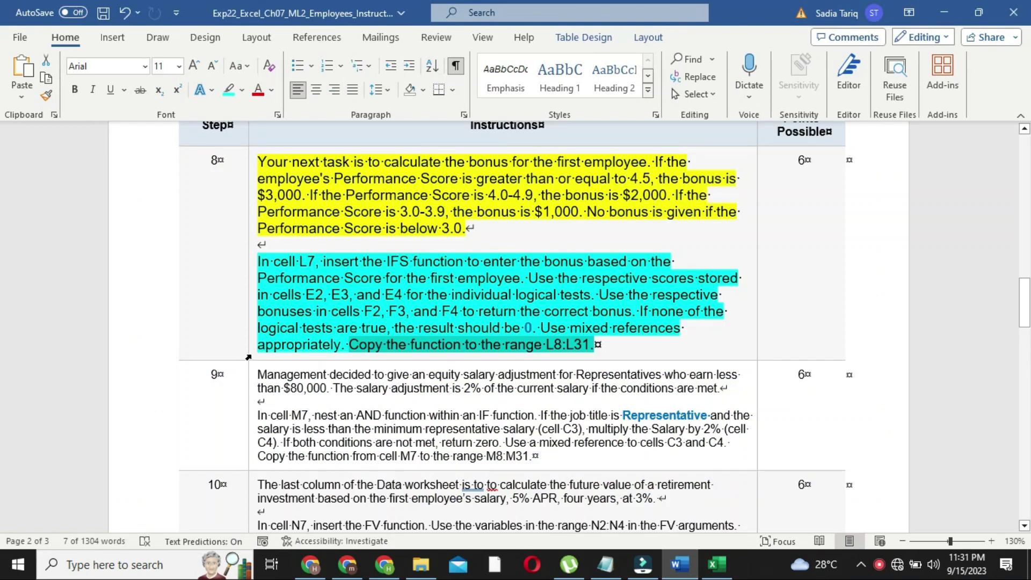
- Set step 8's instructions to 9 pt with no highlight colour
click(251, 355)
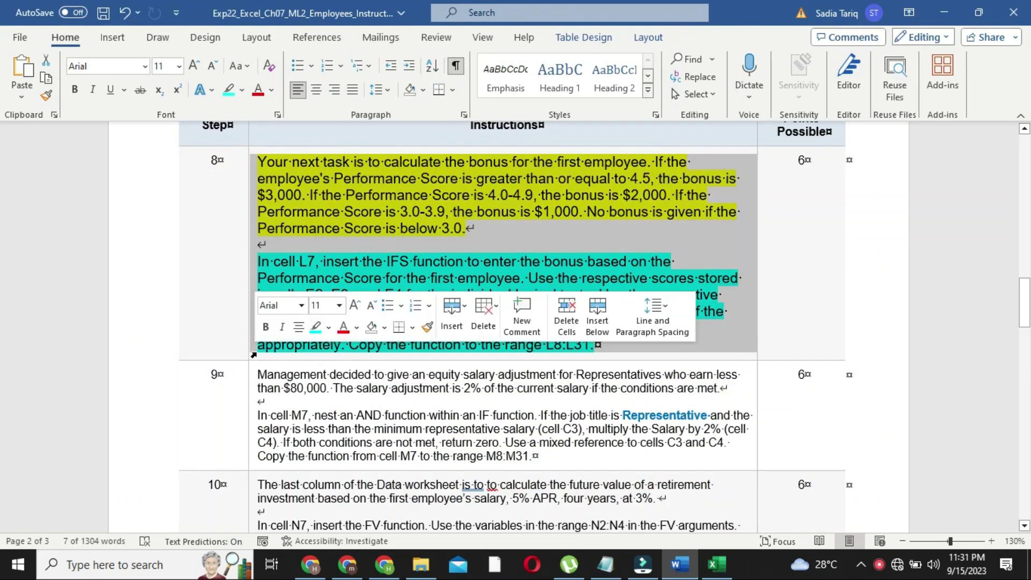
click(338, 306)
click(328, 48)
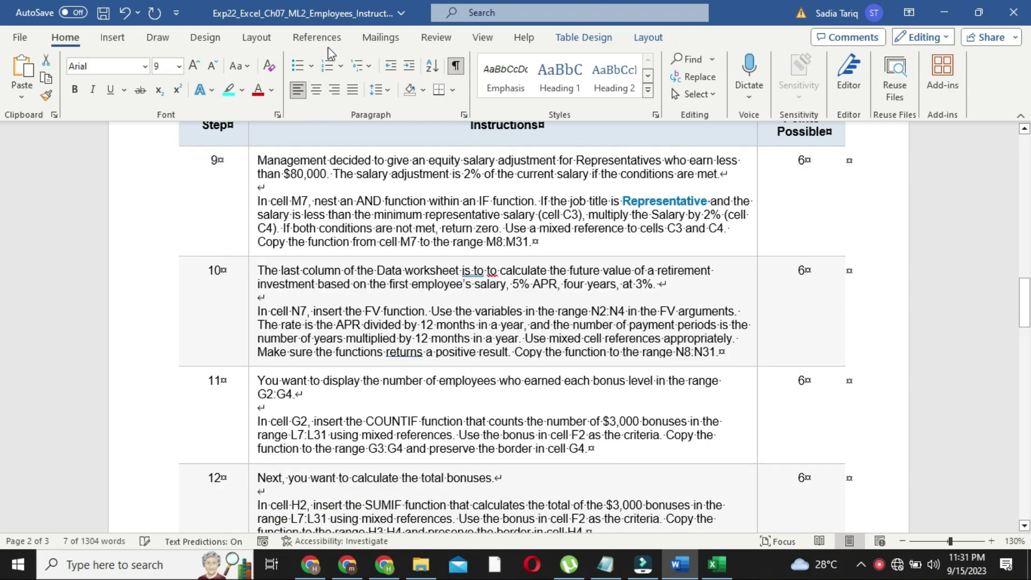
click(242, 90)
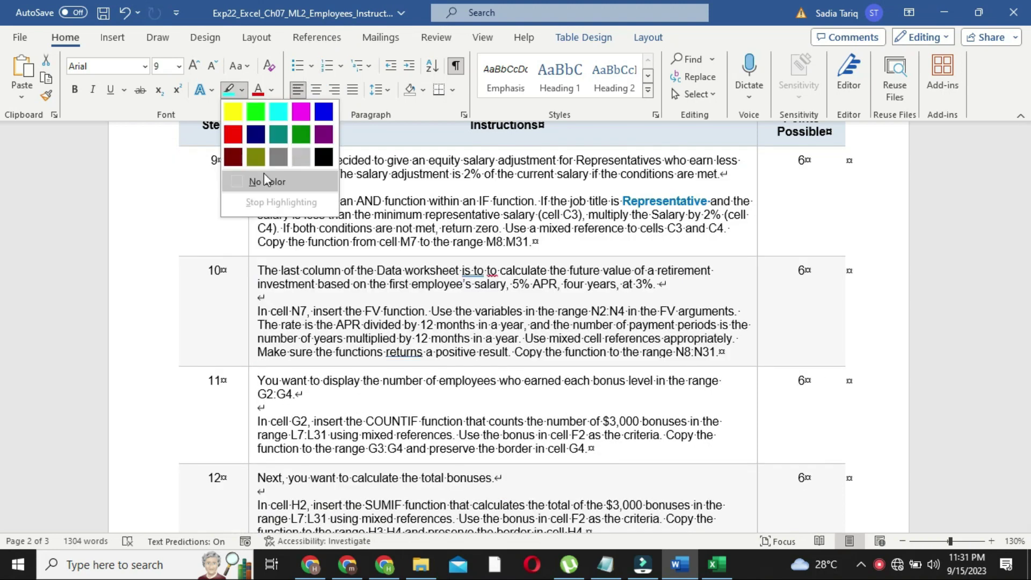
drag(1027, 341, 1015, 240)
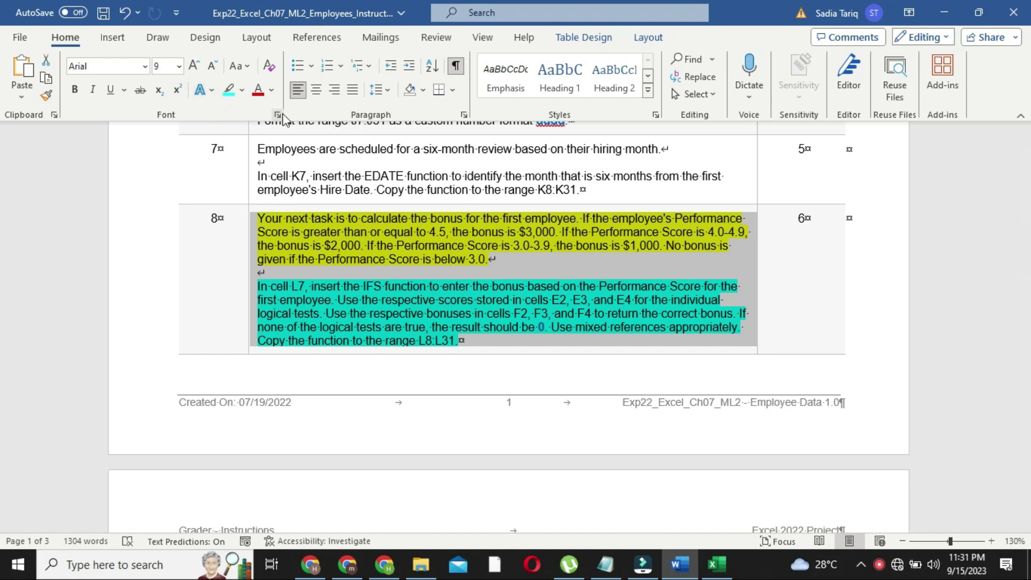
click(242, 90)
click(270, 181)
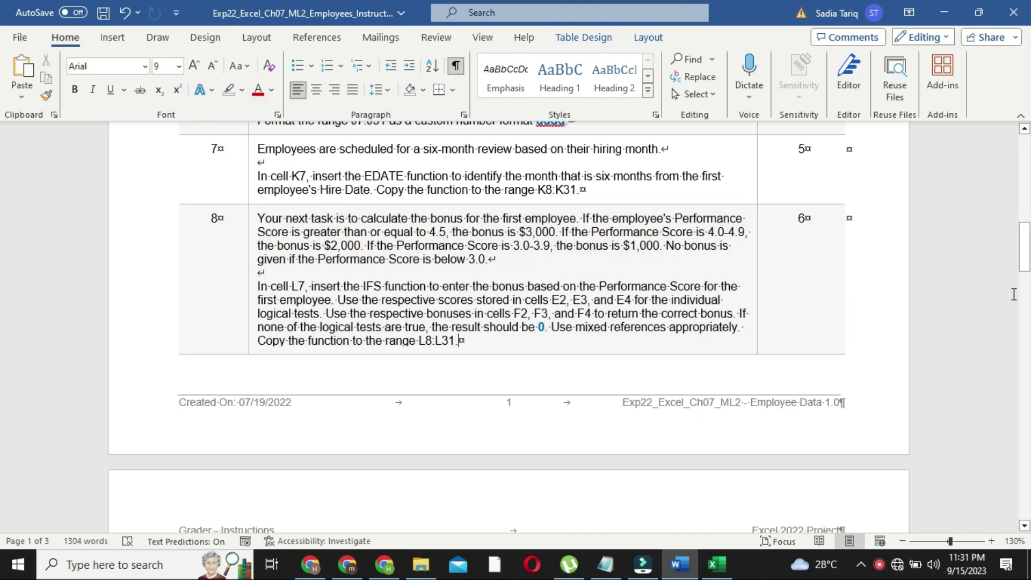
- Set step 9's instructions to 16 pt with yellow highlighting
scroll(2, 296, down, 5)
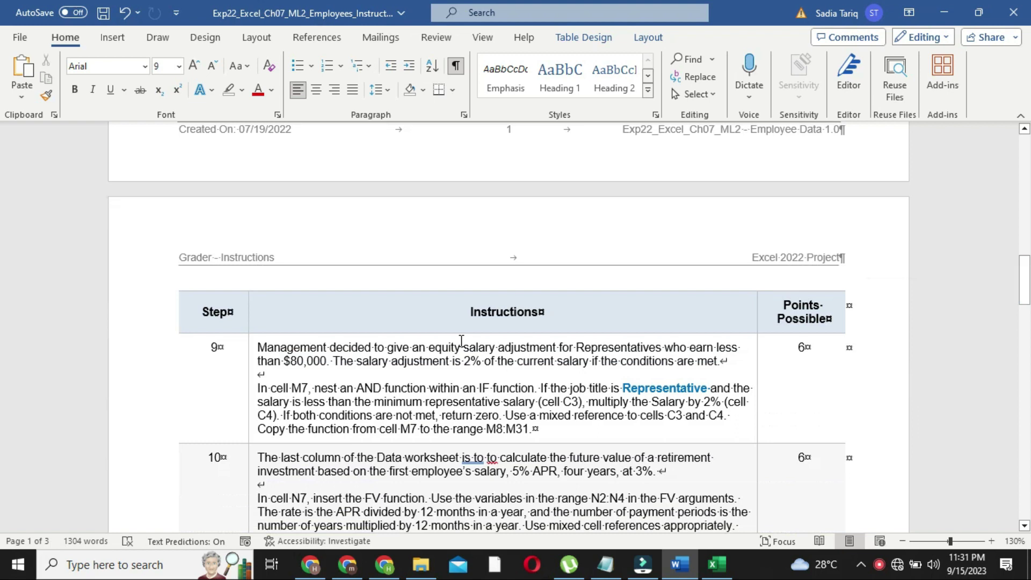
click(250, 400)
click(337, 349)
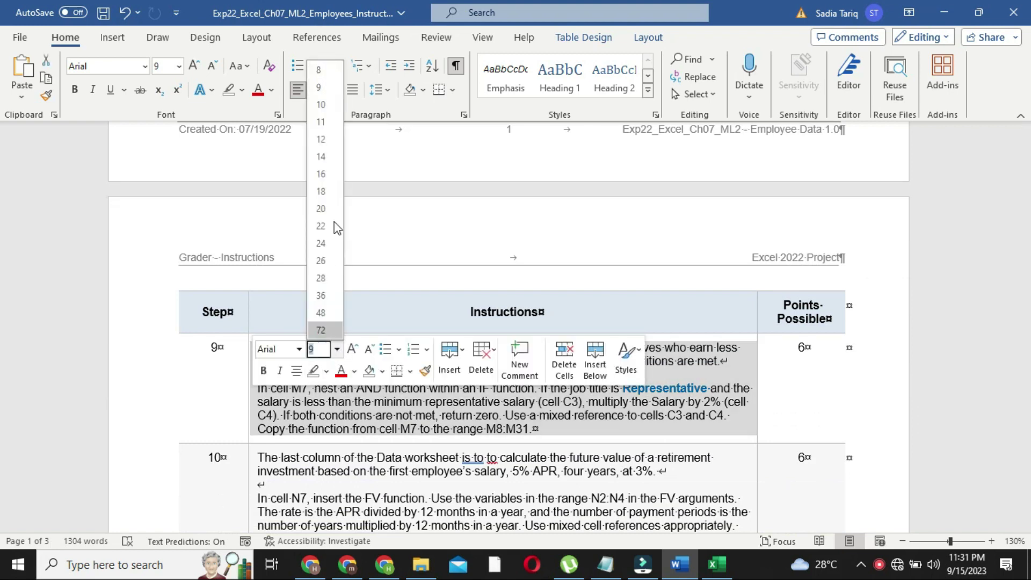
click(331, 173)
click(242, 90)
click(232, 109)
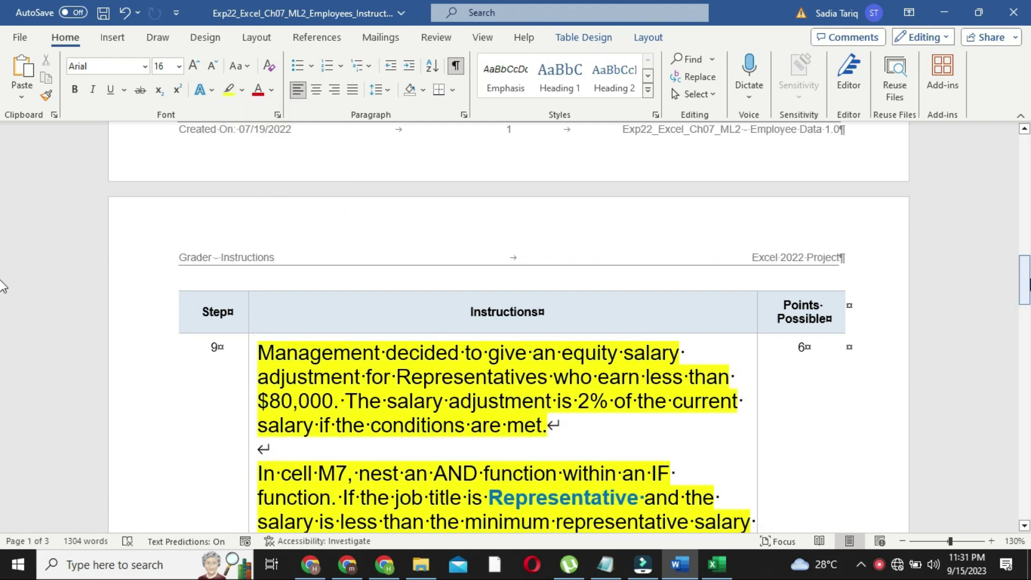
drag(1029, 284, 1028, 306)
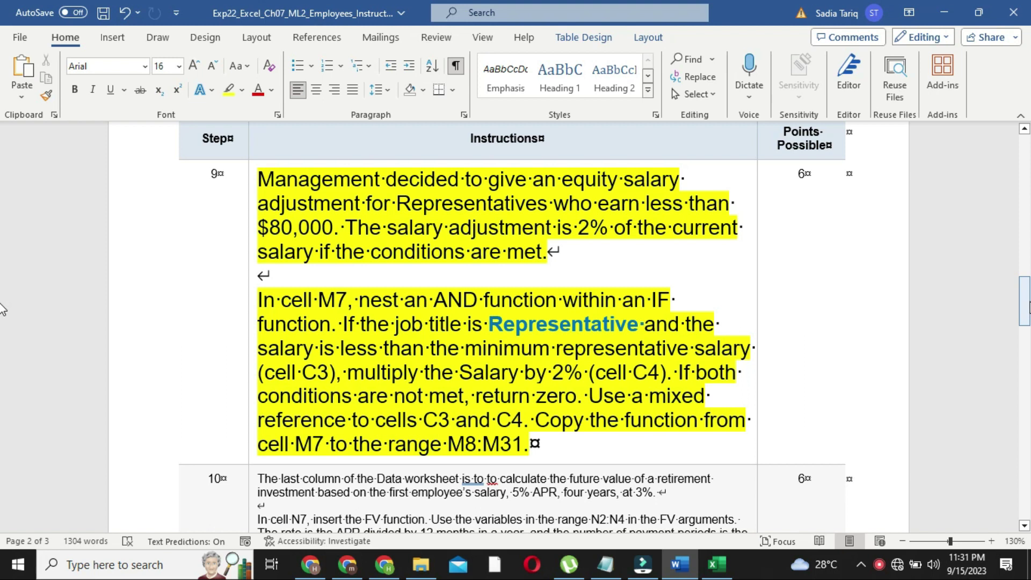
click(897, 565)
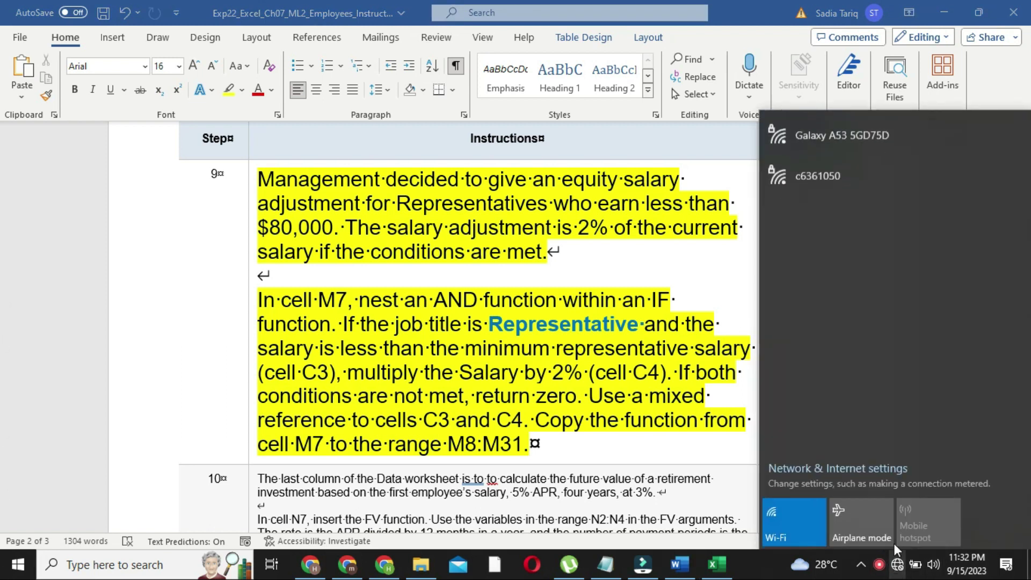
- Connect to the Galaxy A53 5GD75D Wi-Fi network and go back to Word
click(857, 141)
click(940, 199)
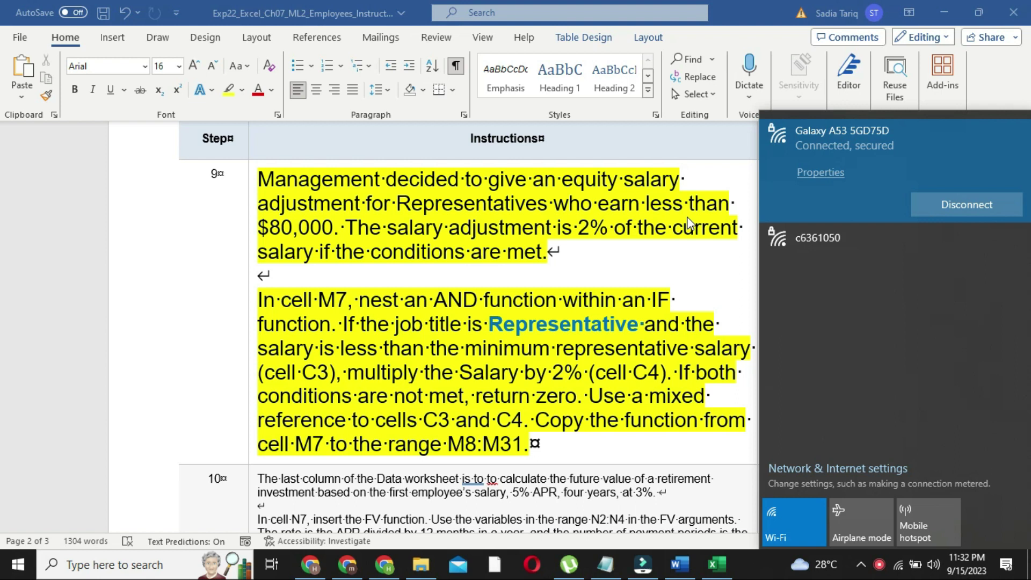
click(303, 81)
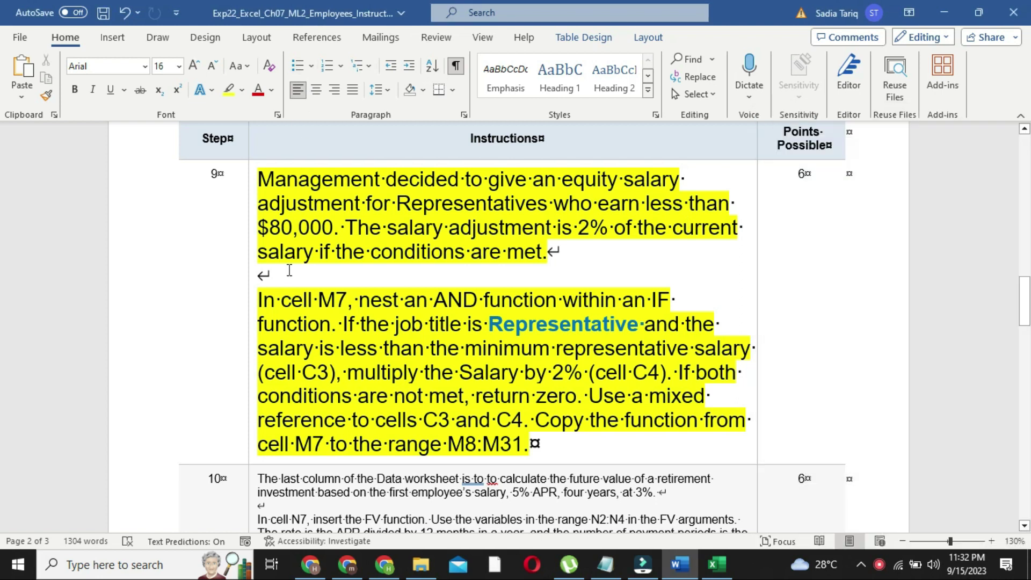
- Recolour the 'In cell M7' paragraph's highlight to turquoise and reselect it through C4
drag(261, 297, 562, 436)
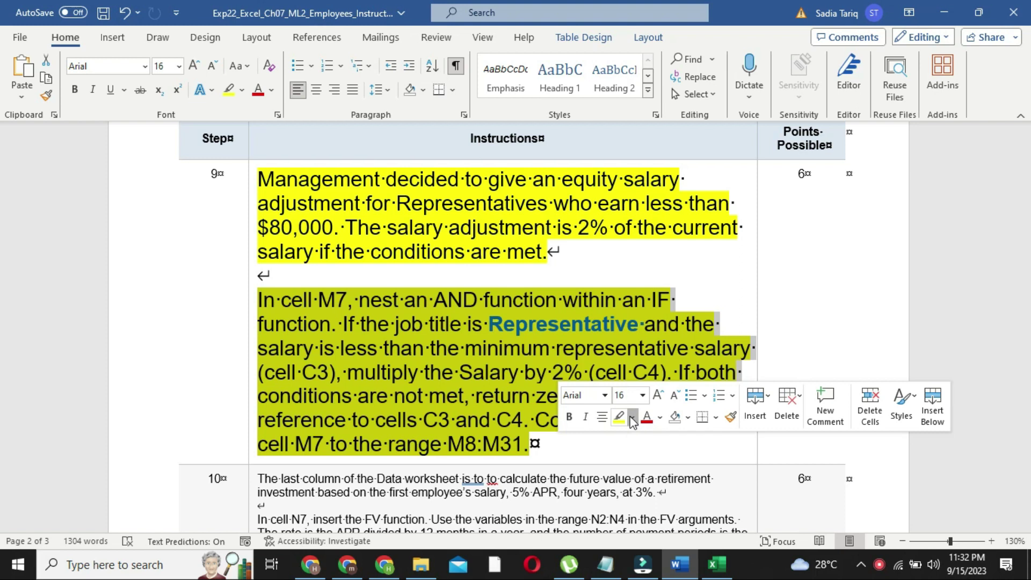
click(632, 421)
click(672, 436)
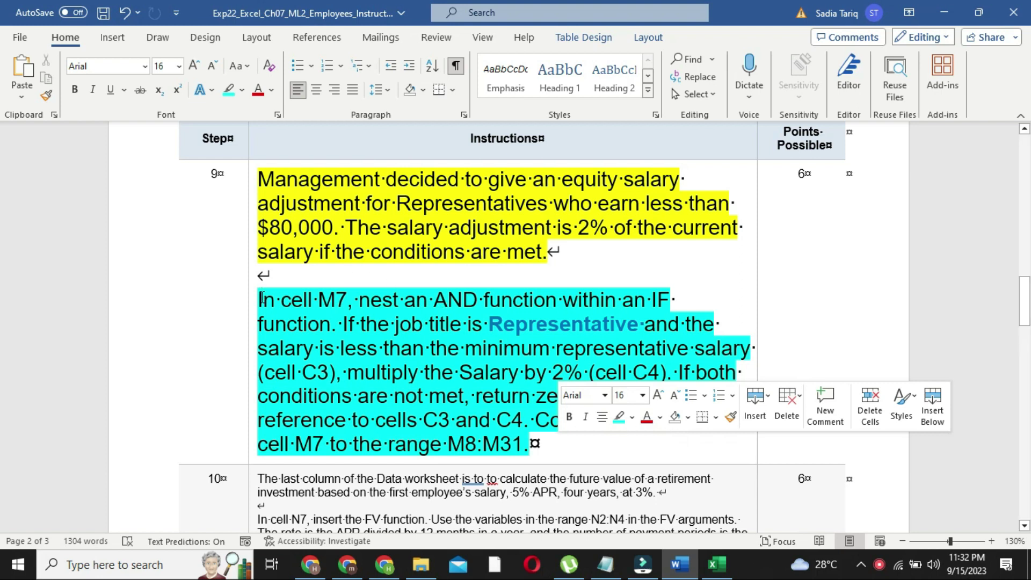
drag(261, 298, 523, 404)
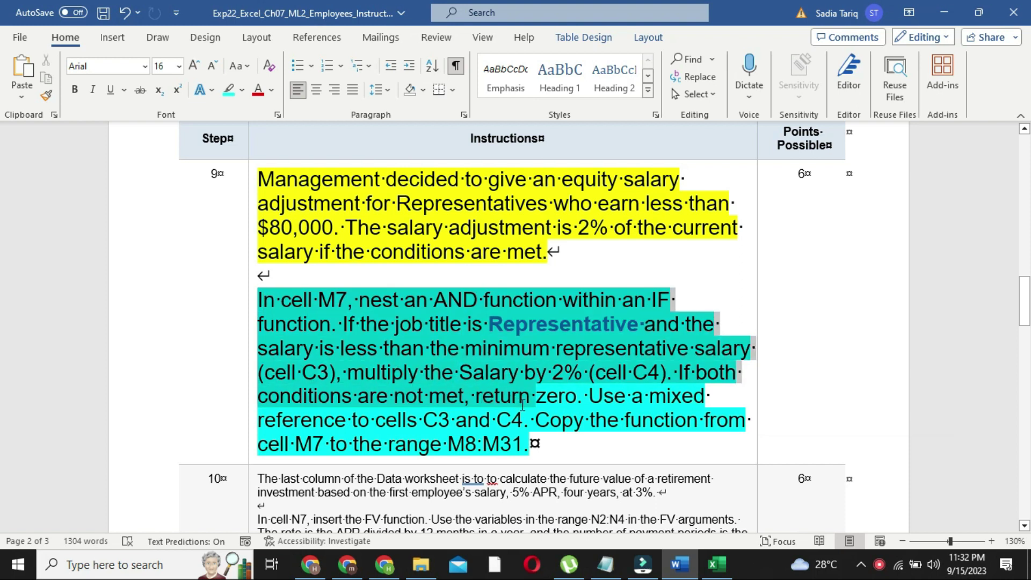
drag(523, 404, 525, 426)
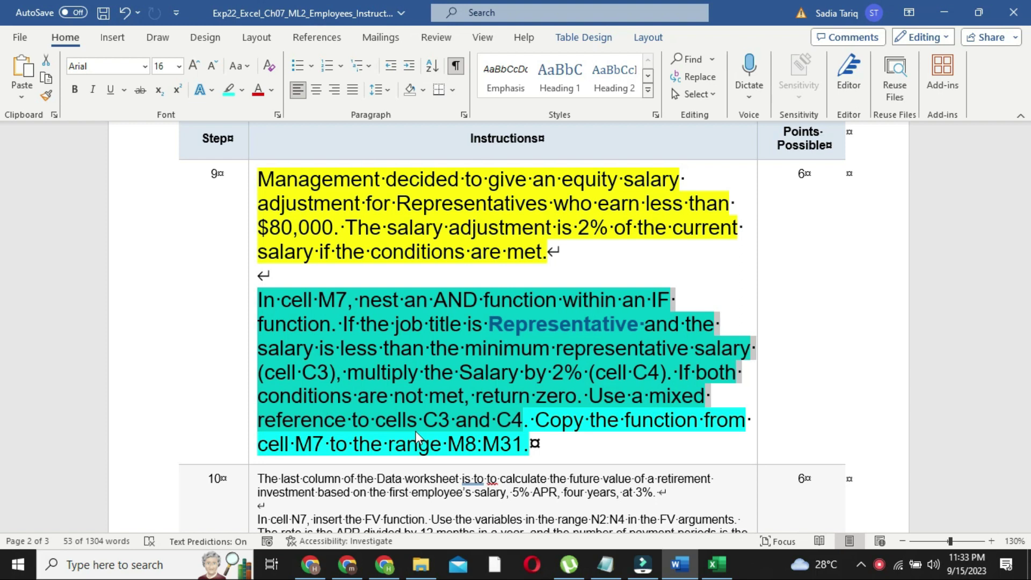
click(708, 571)
drag(1025, 320, 1026, 269)
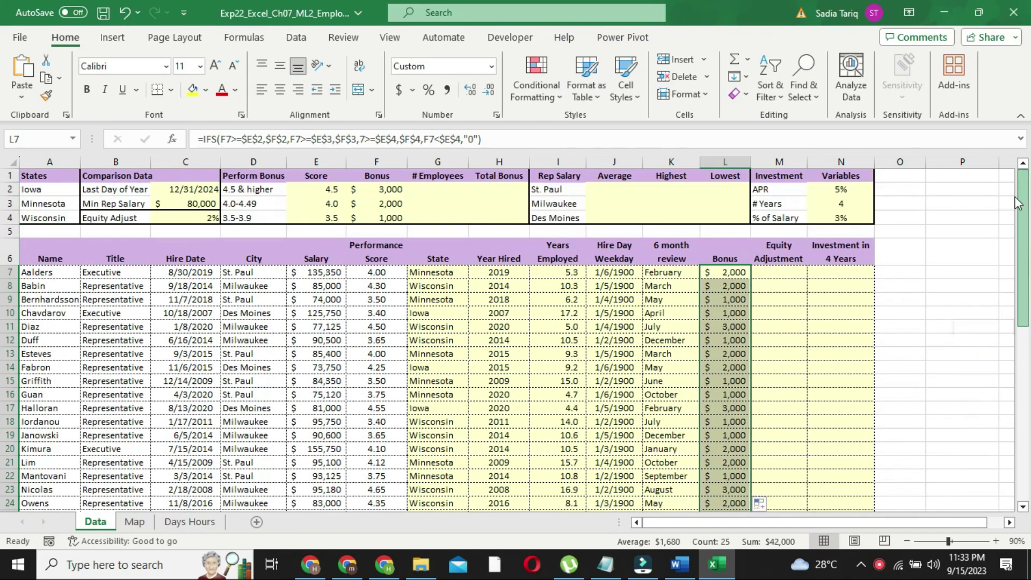
- In M7, begin =IF(AND(B7=" with AND nested inside IF to test the job title
click(784, 270)
text(=)
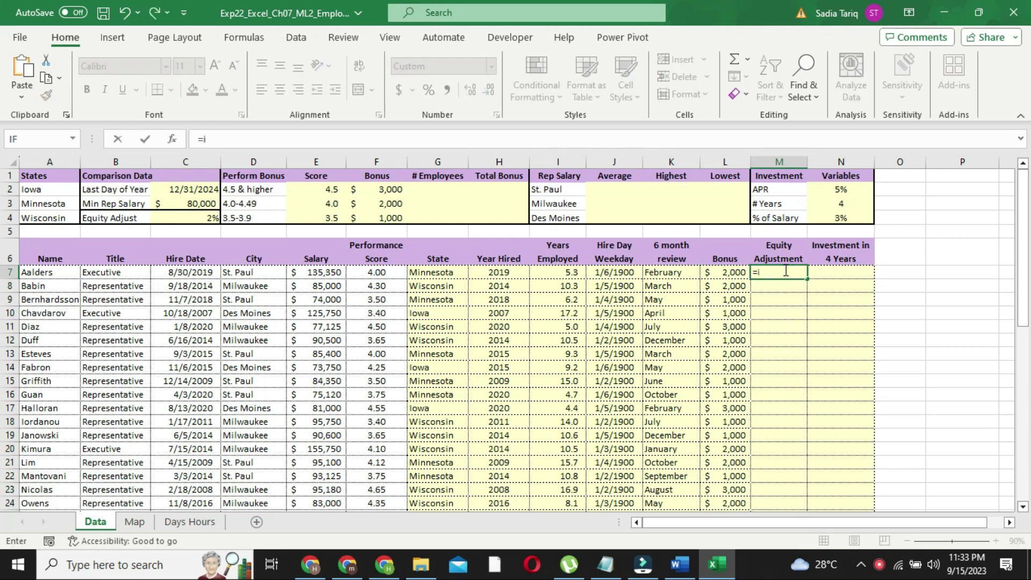
text(if)
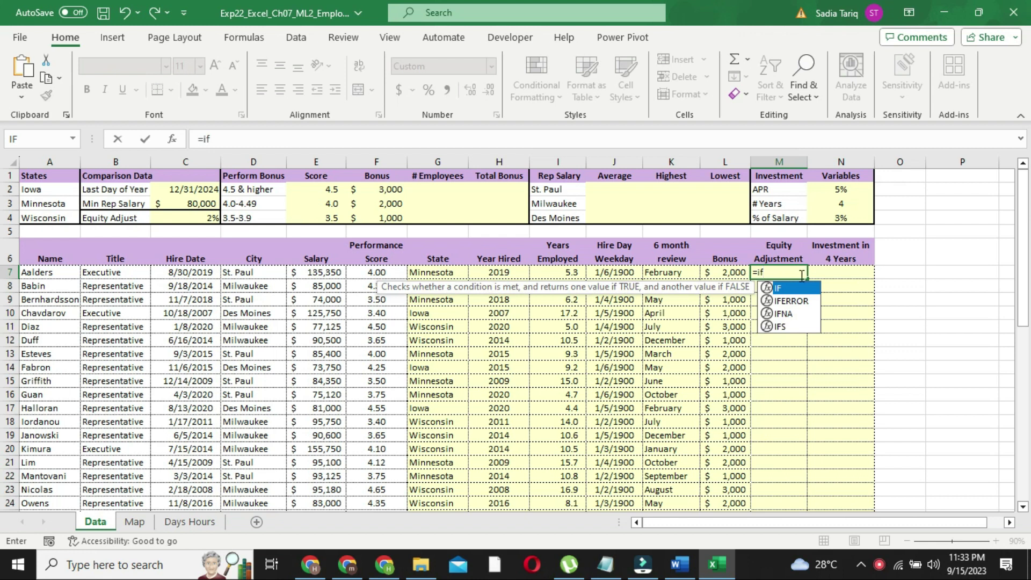
double_click(808, 289)
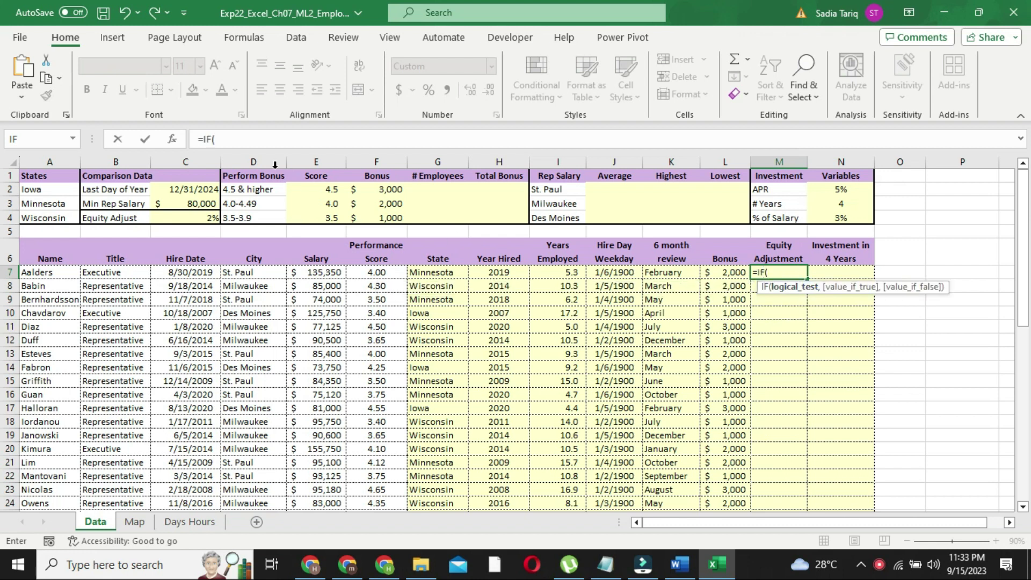
click(230, 140)
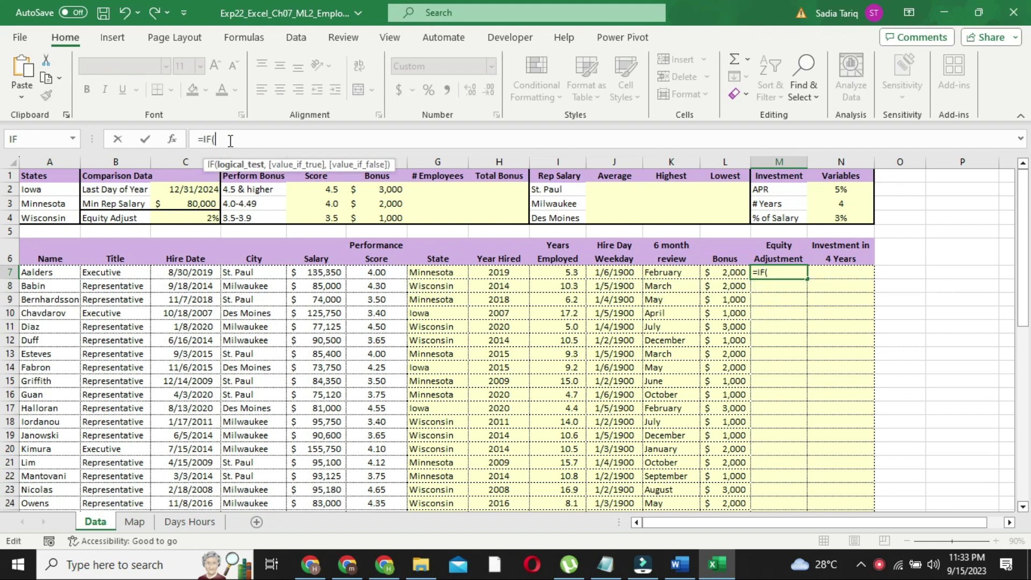
text(and)
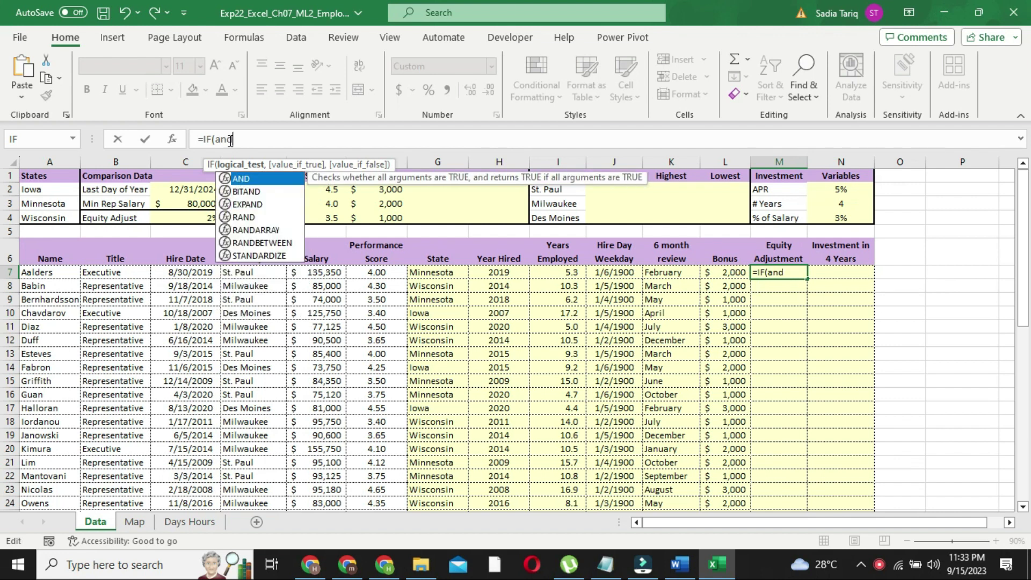
double_click(239, 179)
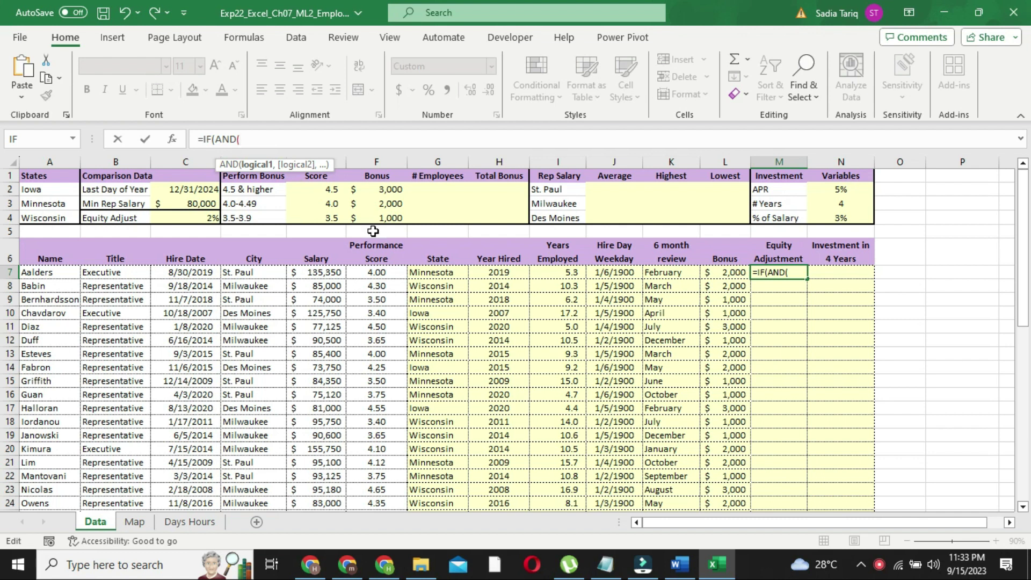
click(127, 273)
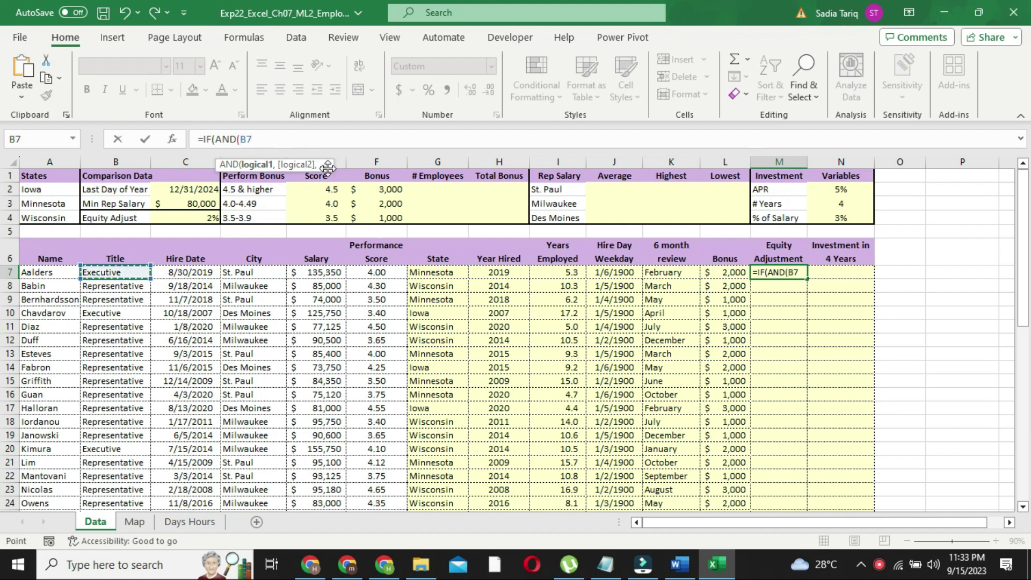
text(=)
text(")
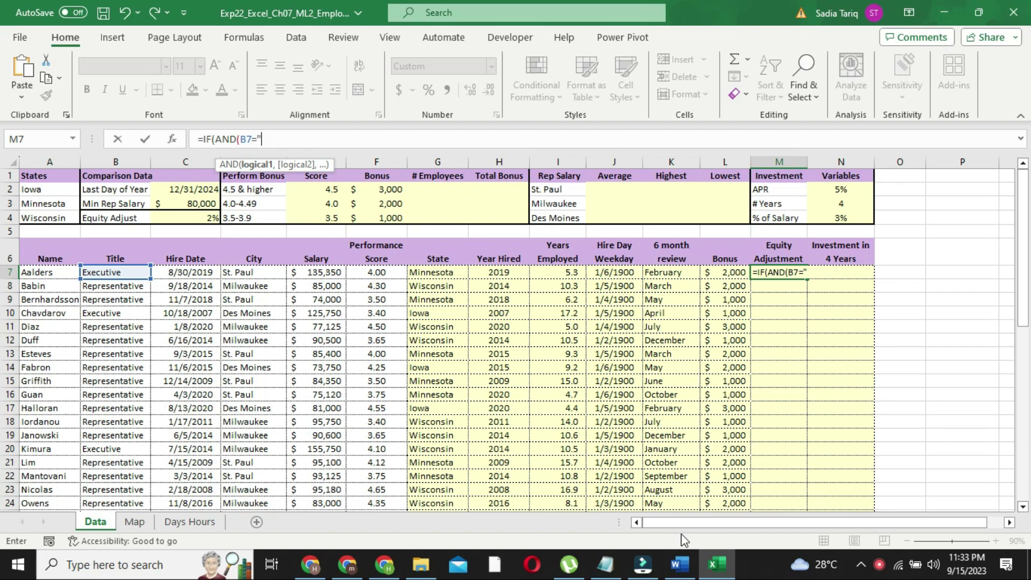
click(681, 565)
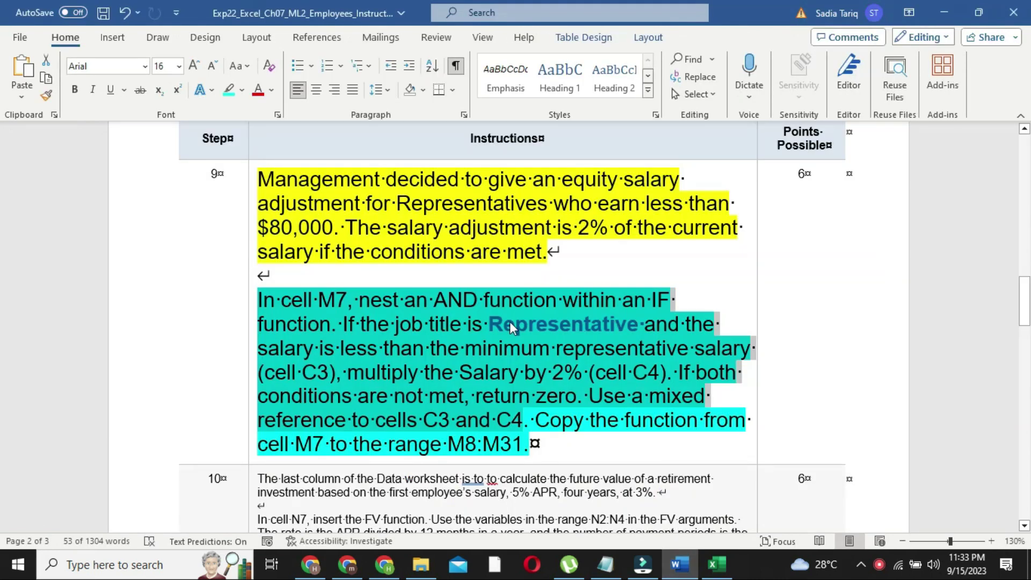
- Select the job title 'Representative' in Step 9 to confirm its exact spelling
click(516, 323)
drag(493, 322, 645, 329)
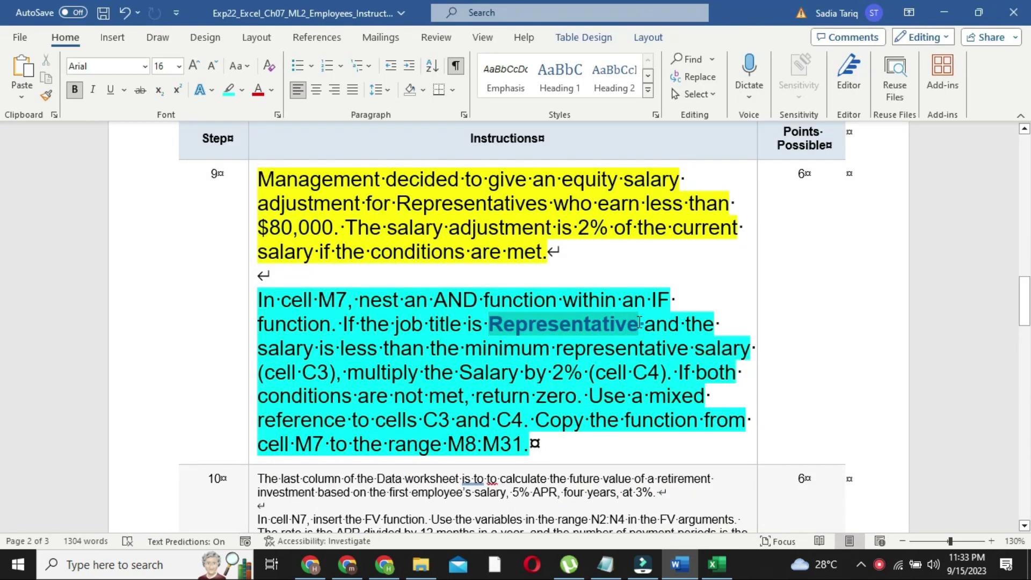
click(711, 568)
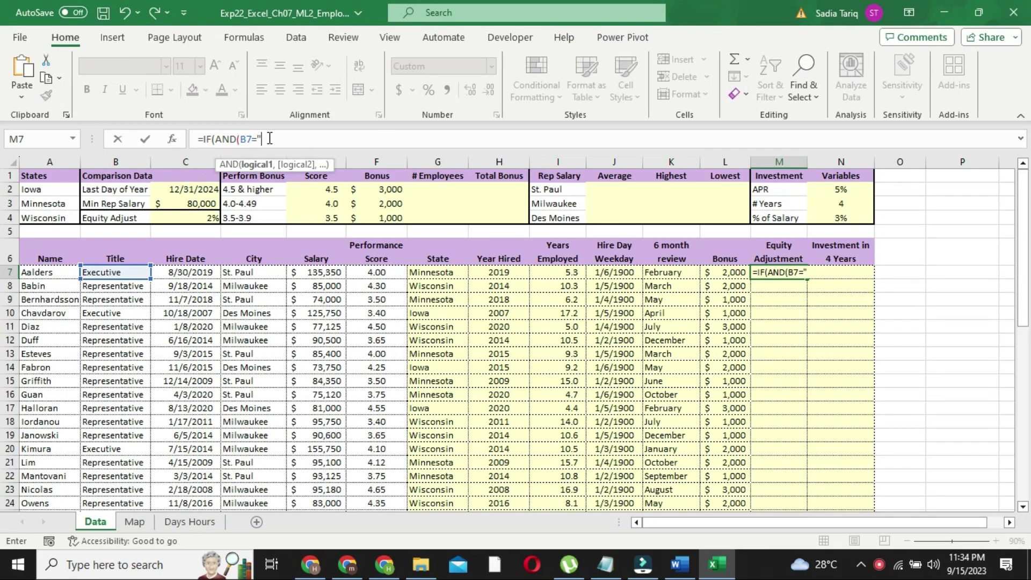
- Finish M7 as =IF(AND(B7="Representative",E7<$C$3),E7*$C$4,0) and commit it
click(269, 139)
text(Re)
text(pr)
text(es)
text(ent)
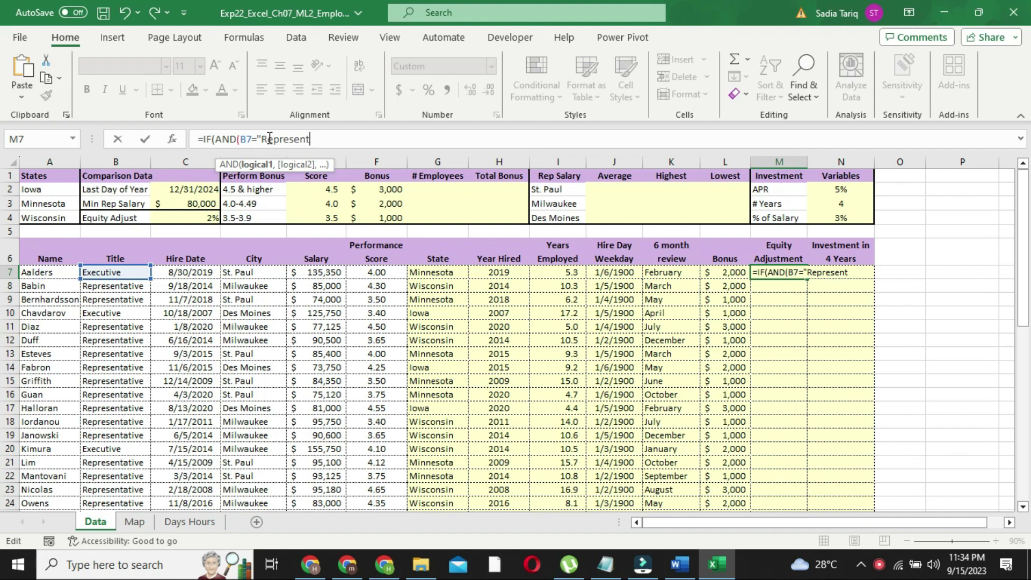
text(a)
text(tive)
text(")
text(,)
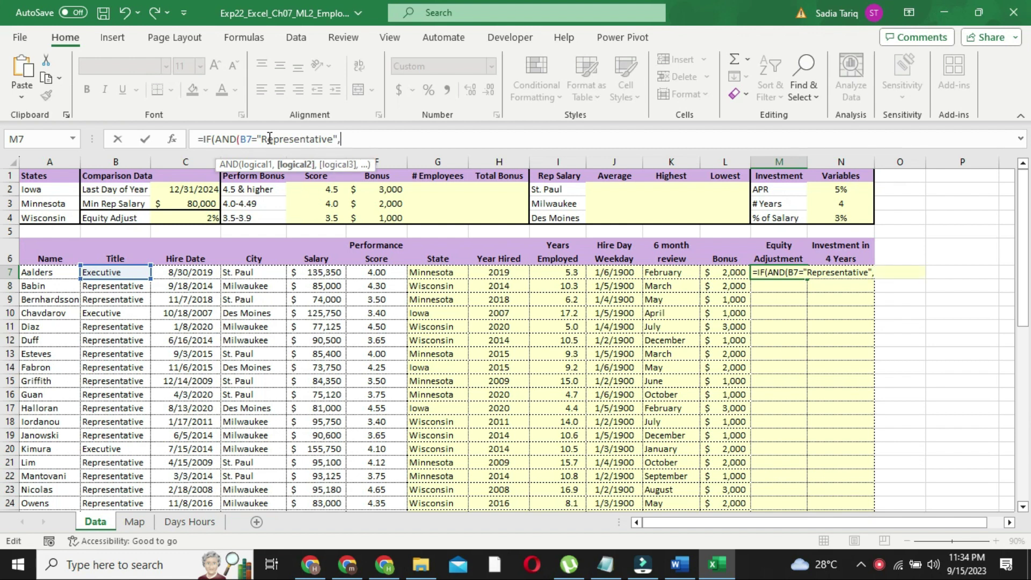
text(E7)
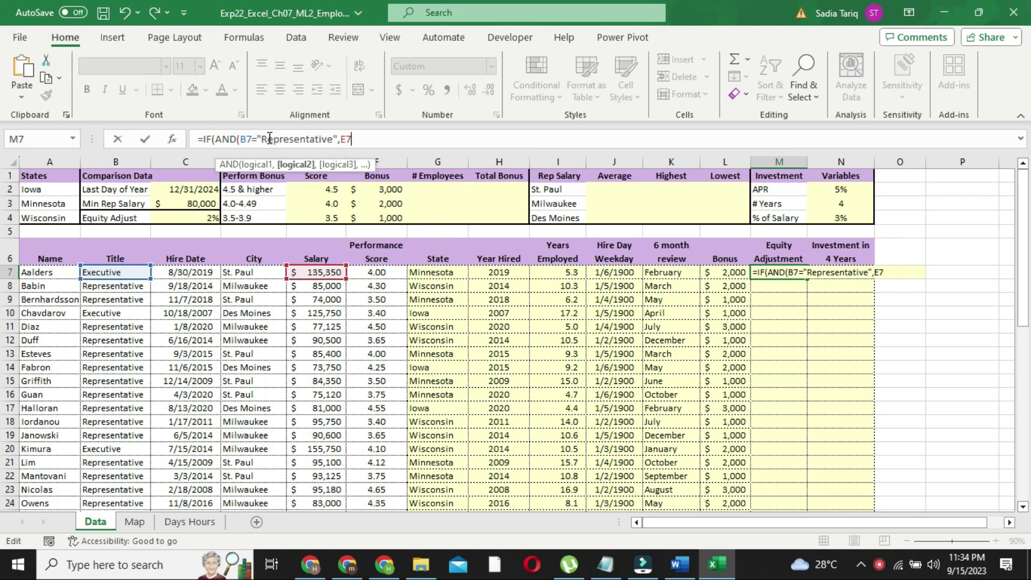
text(<)
text($C$)
text(3)
key(F4)
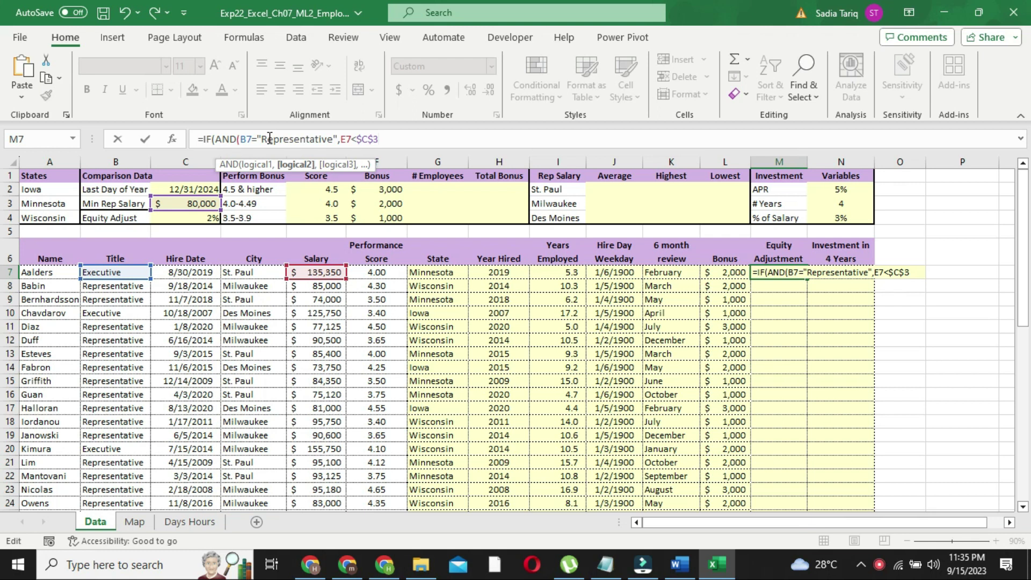
text())
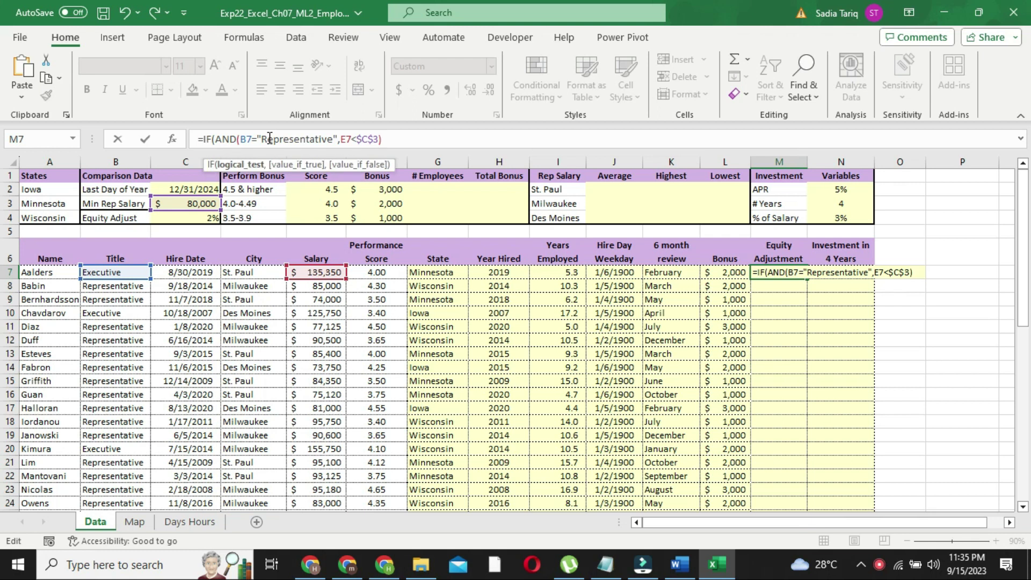
text(,)
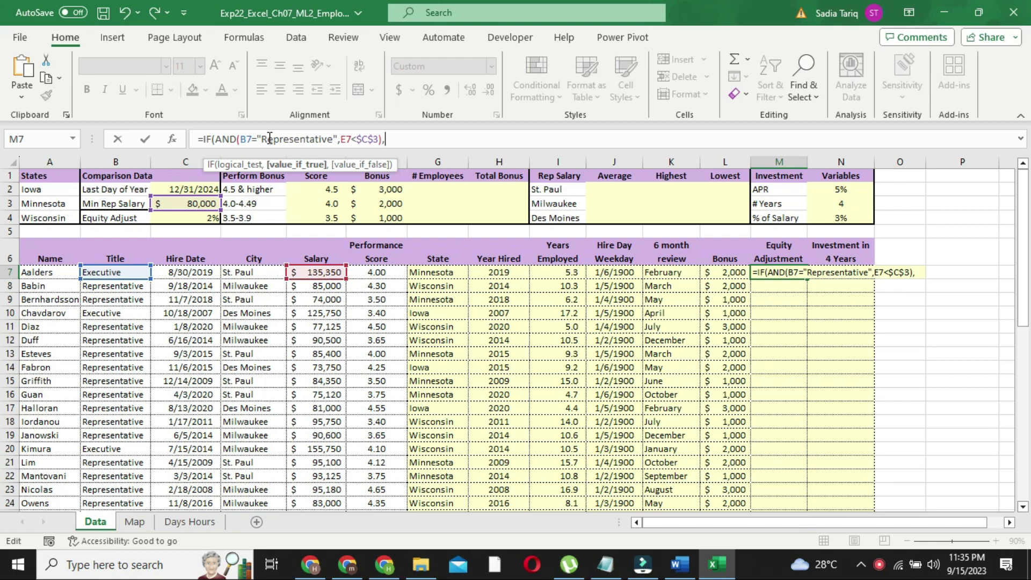
text(E7)
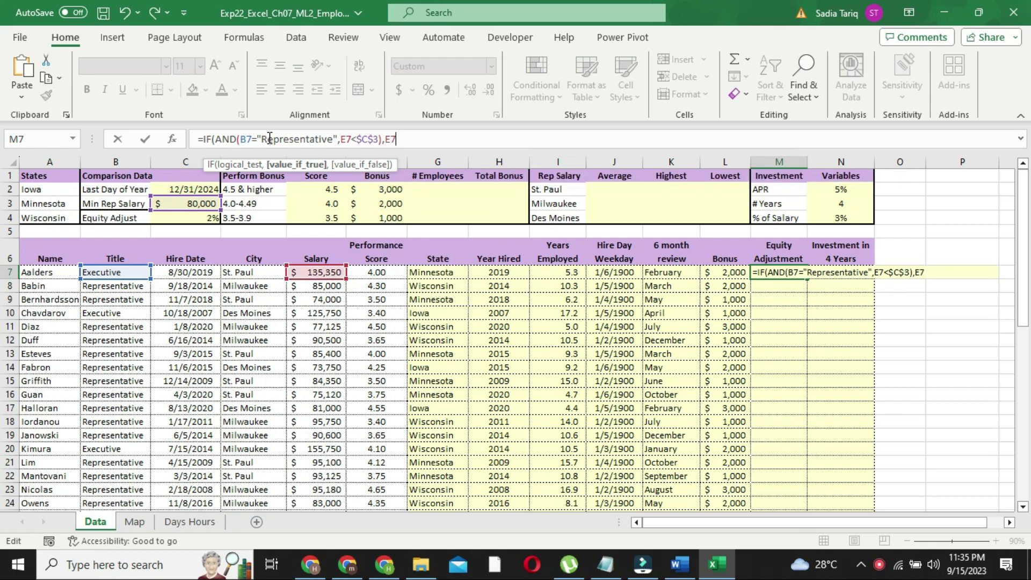
text(*)
text($C$4)
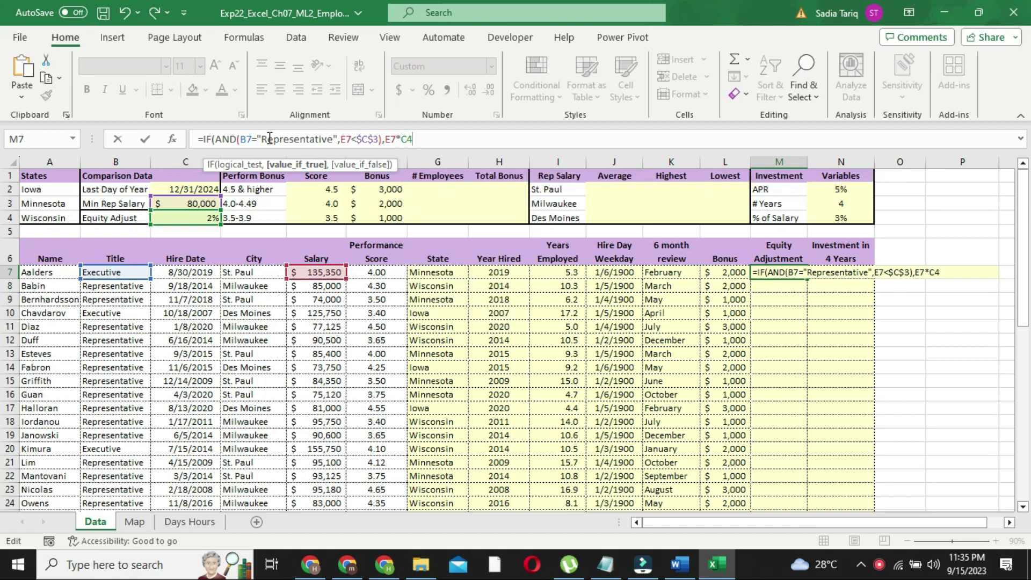
text(,0)
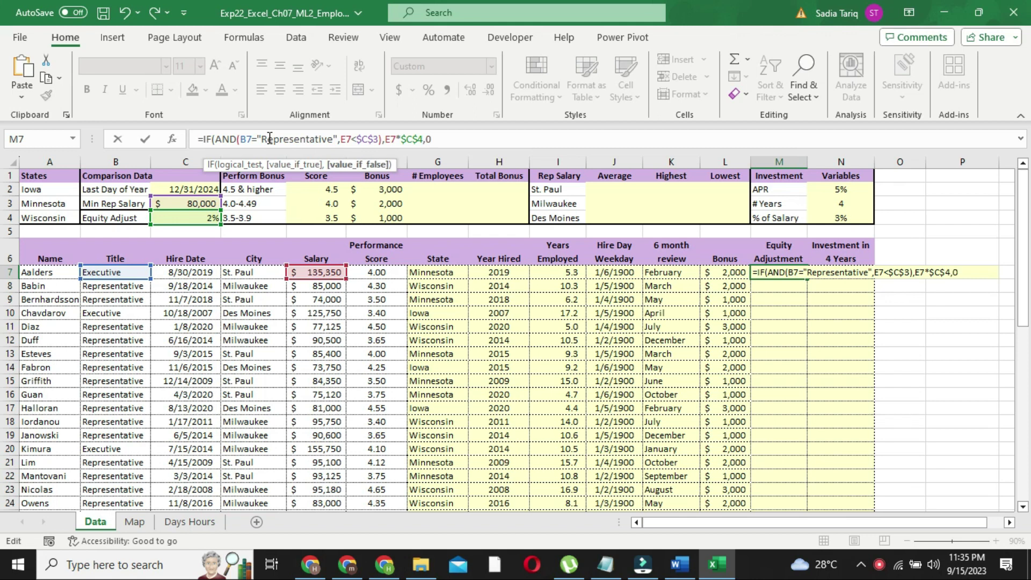
text())
key(Return)
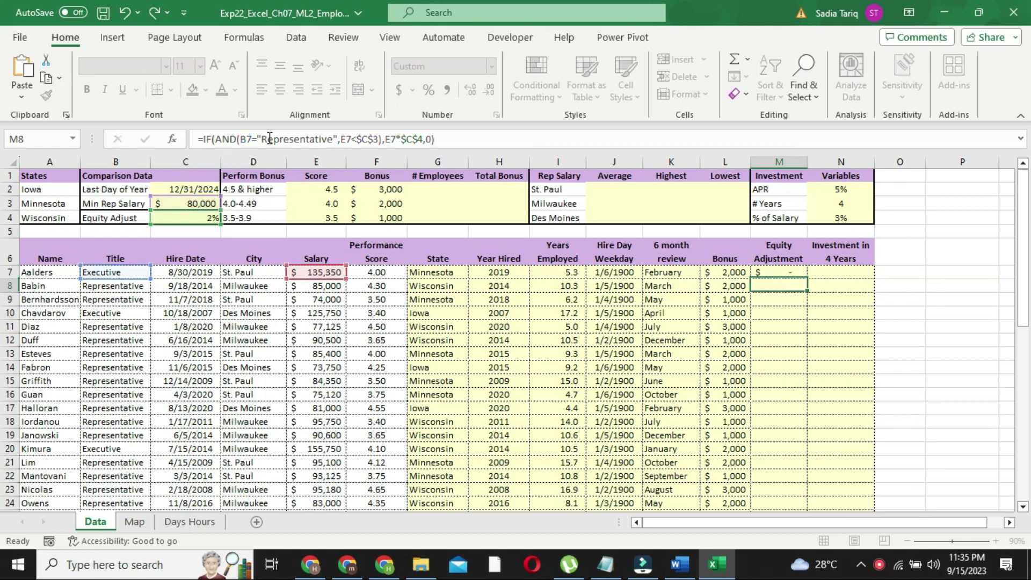
- Select M7 and check the Word instruction about copying its formula to M8:M31
click(771, 274)
click(679, 563)
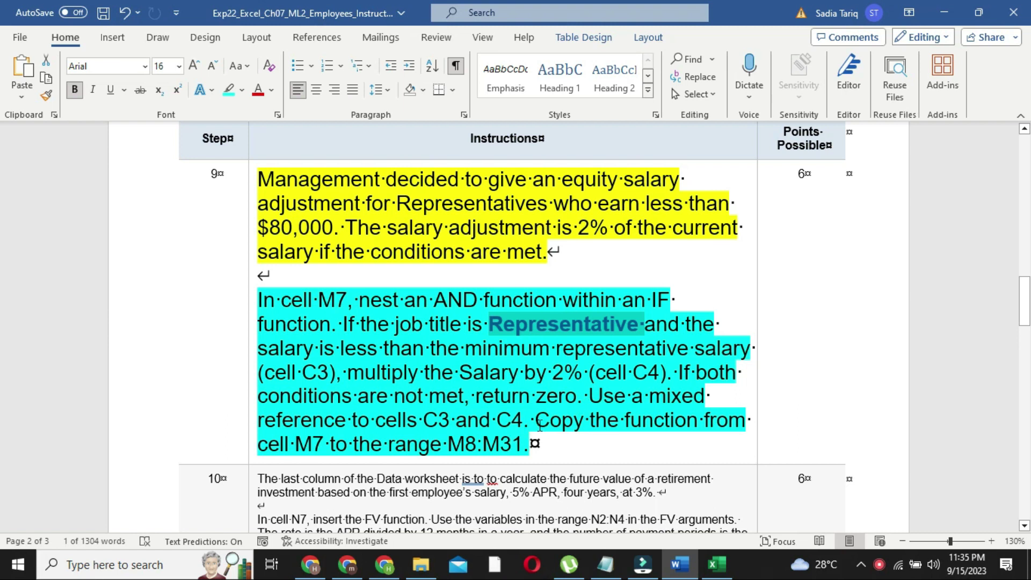
drag(535, 420, 565, 446)
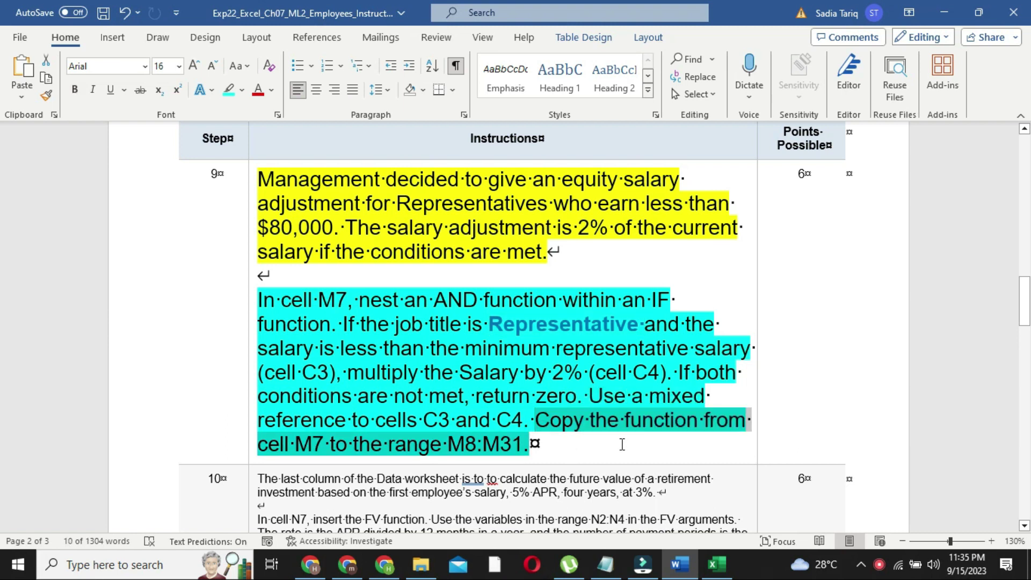
click(717, 563)
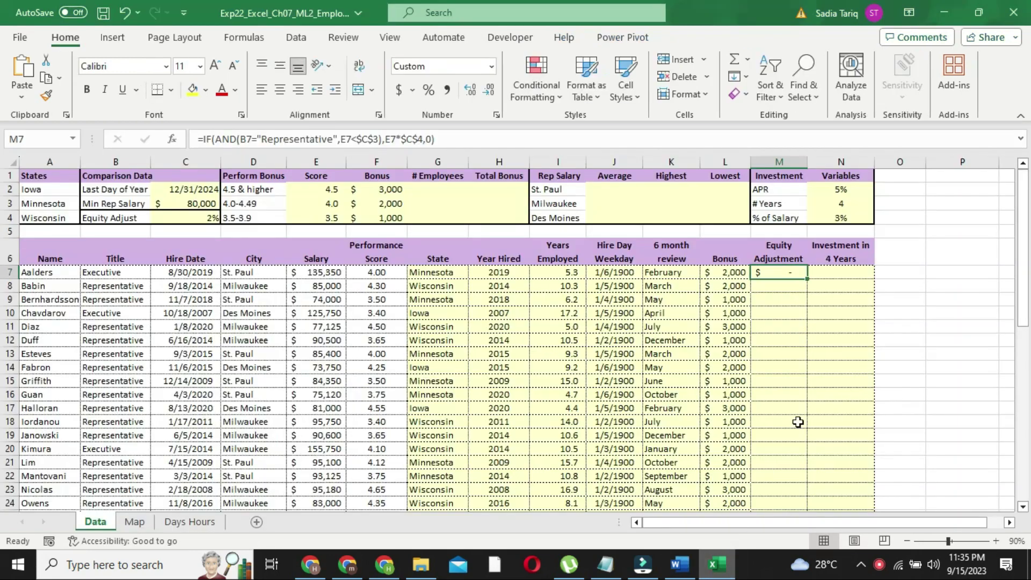
- Fill the M7 equity adjustment formula down through M31, giving amounts like 1,480 and 1,543
drag(807, 279, 814, 542)
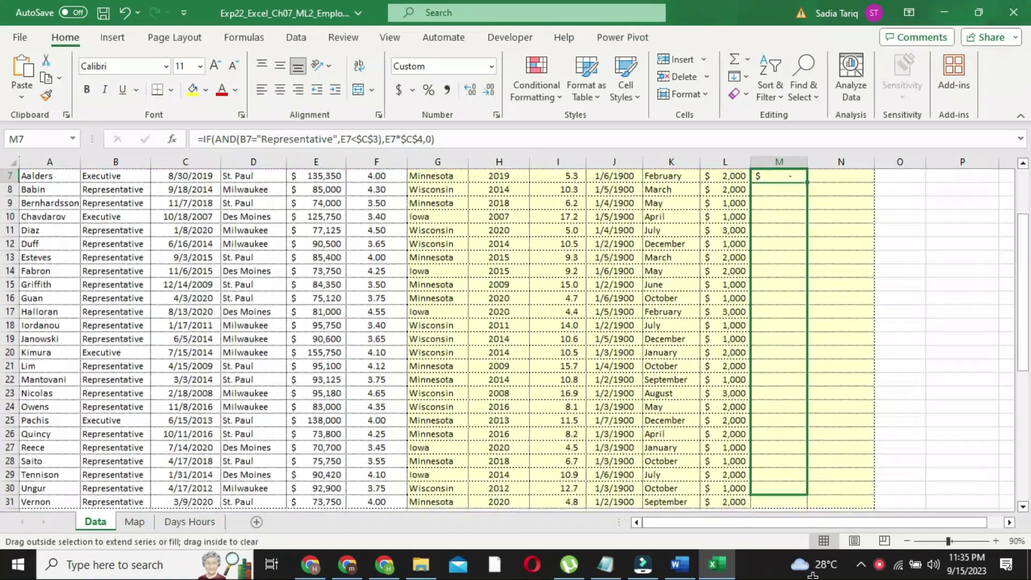
drag(814, 541, 808, 478)
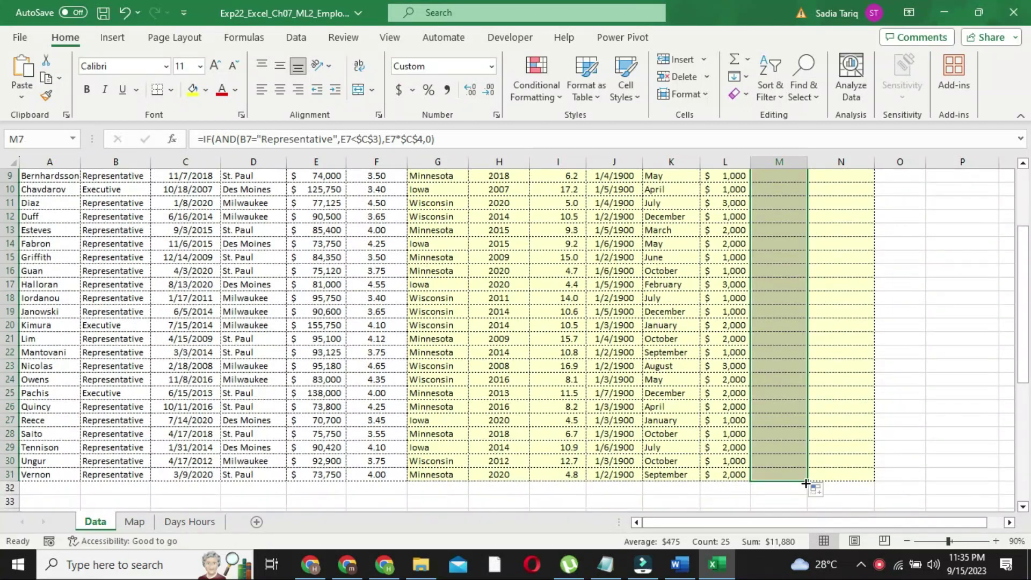
scroll(1023, 376, up, 3)
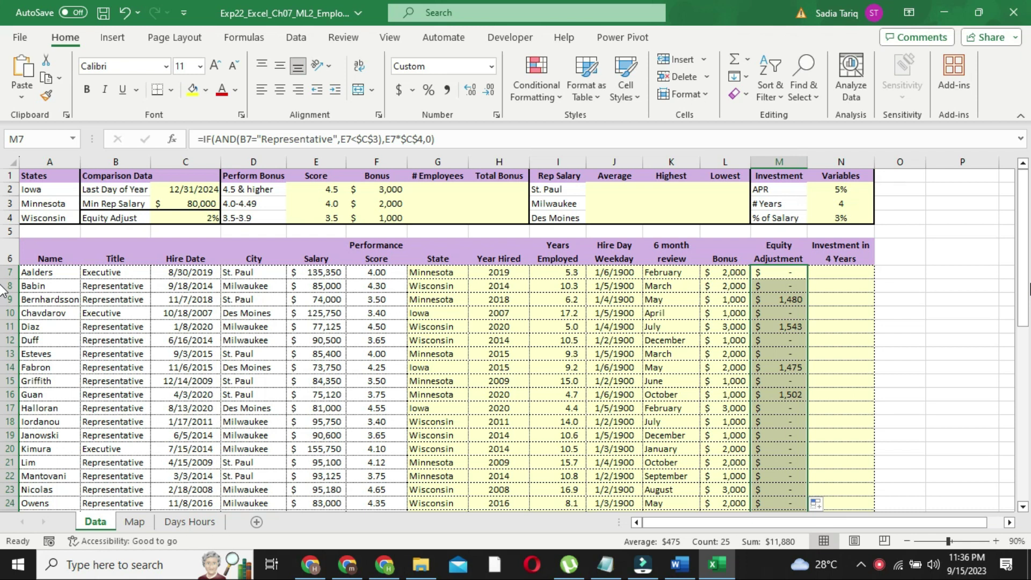
- In Word, set the Step 9 instructions to 9 pt with No Color highlighting
click(678, 565)
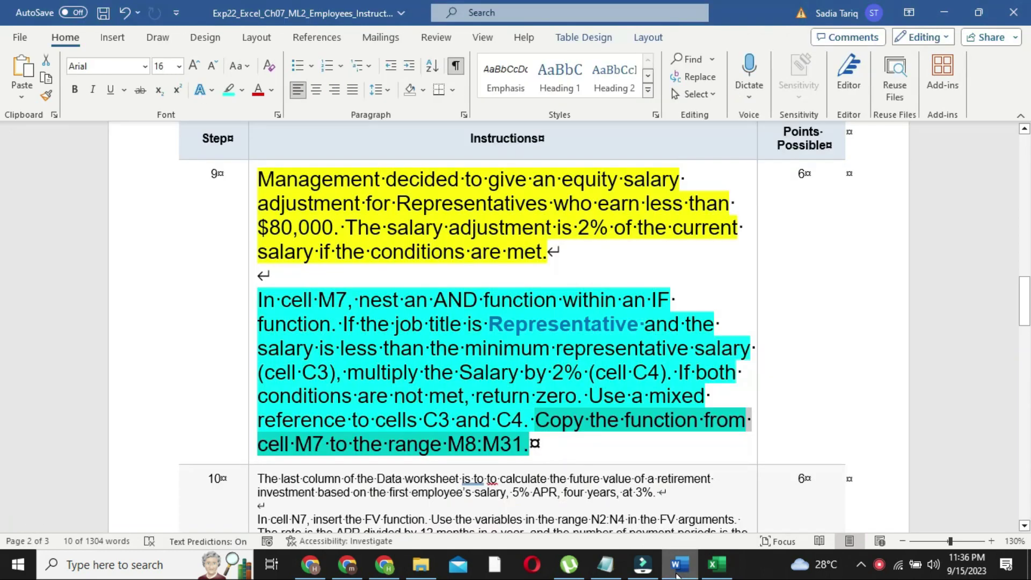
click(250, 458)
click(338, 407)
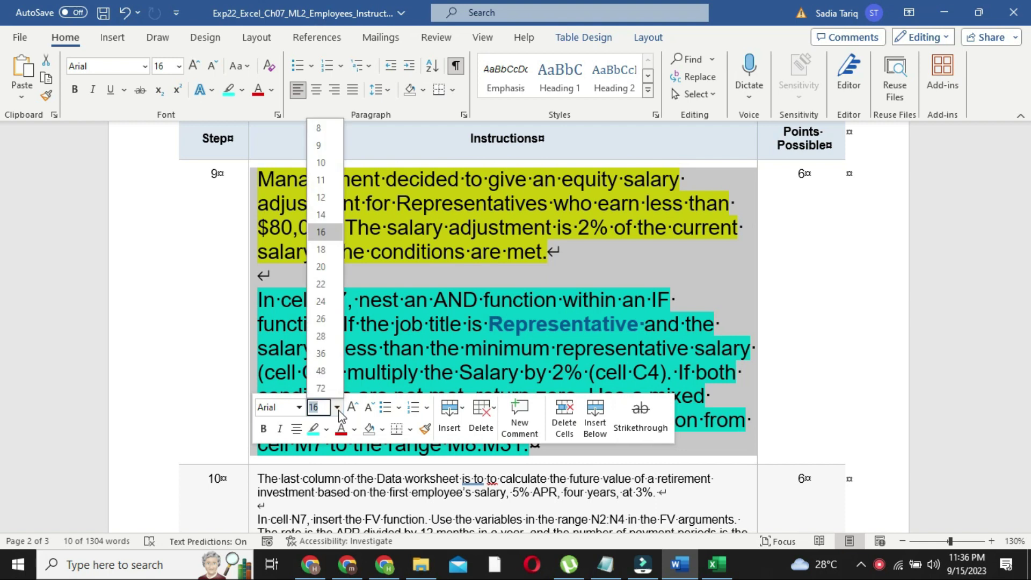
click(320, 145)
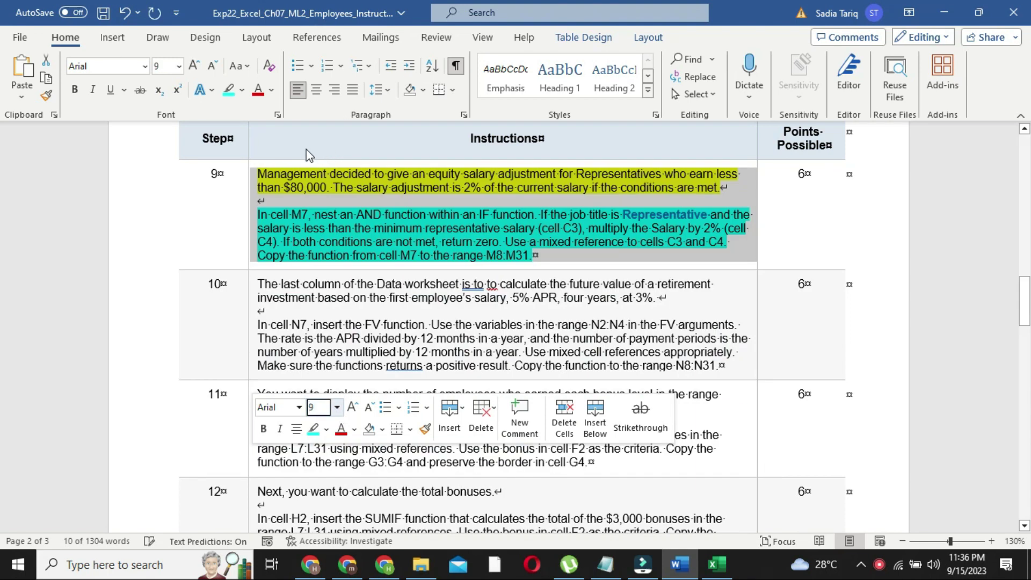
click(242, 89)
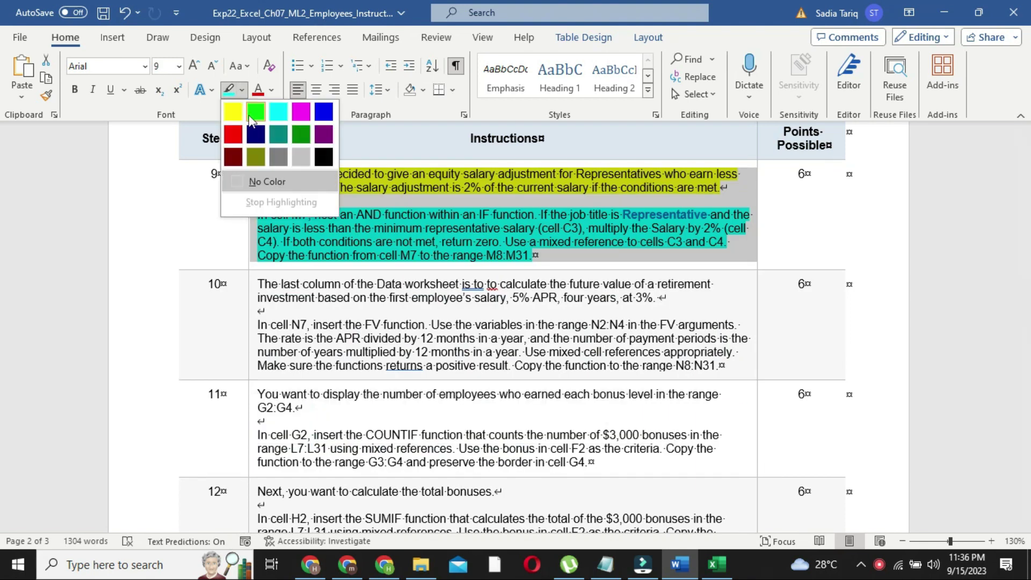
click(259, 181)
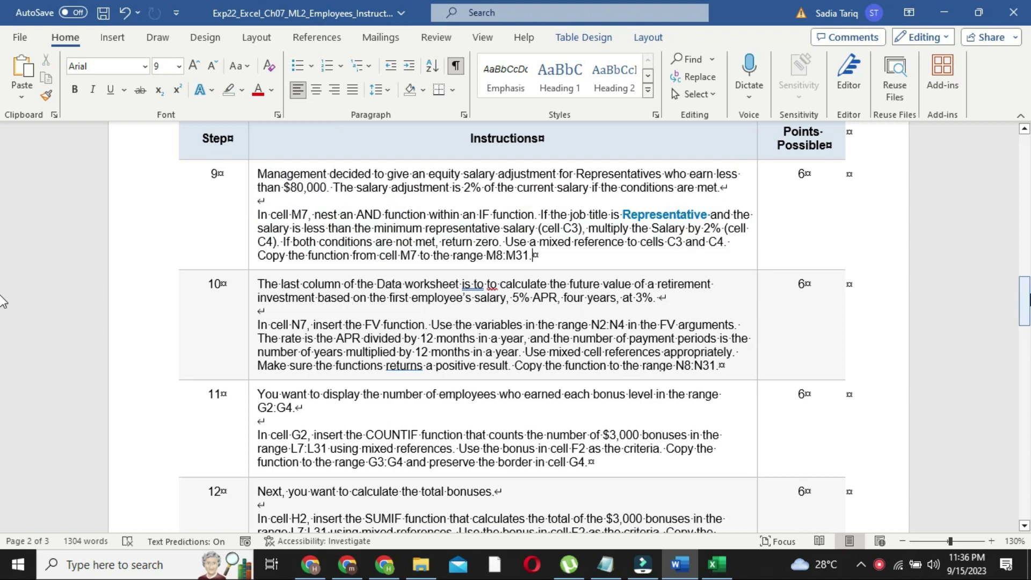
- Scroll through the instructions document, then return to the Excel Data sheet
drag(1026, 301, 1026, 429)
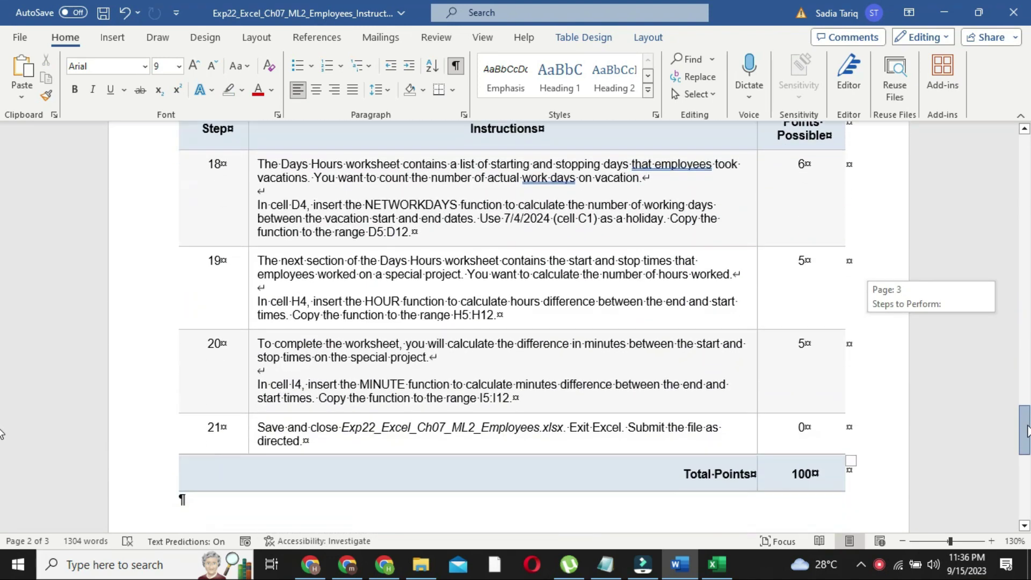
drag(1027, 430, 1027, 295)
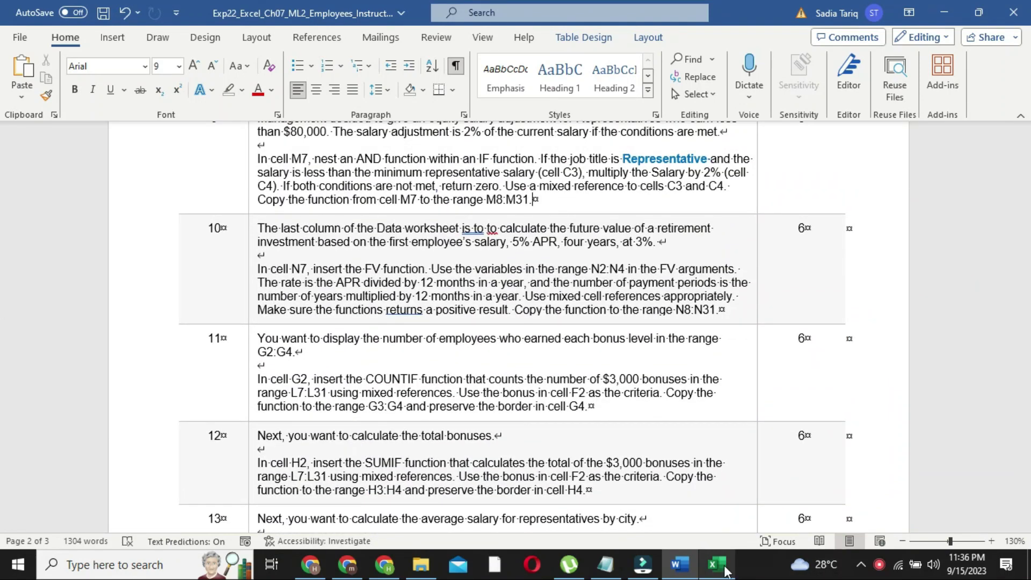
click(725, 569)
mouse_move(1025, 295)
mouse_down()
mouse_move(1026, 414)
mouse_move(1019, 256)
mouse_up()
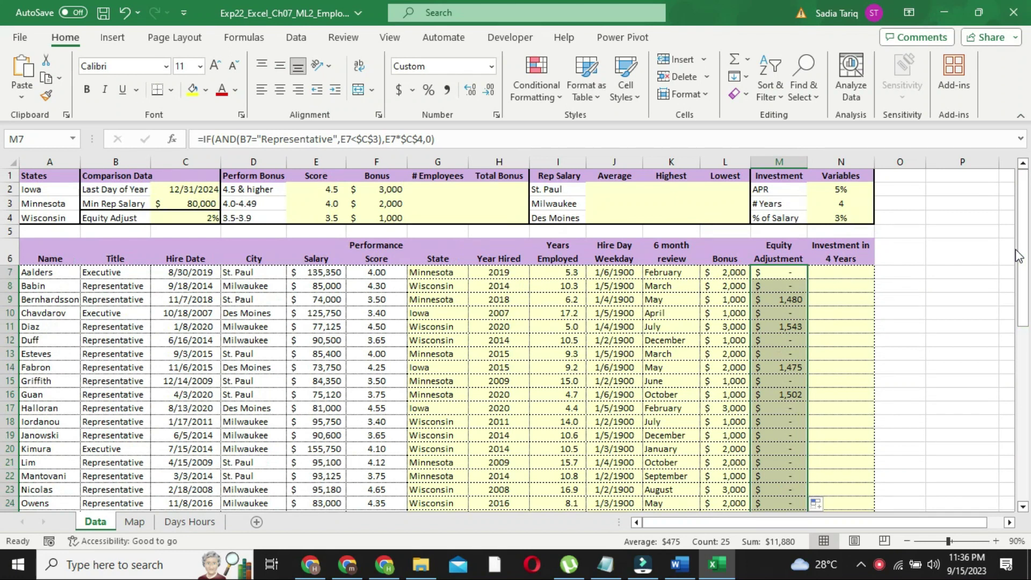